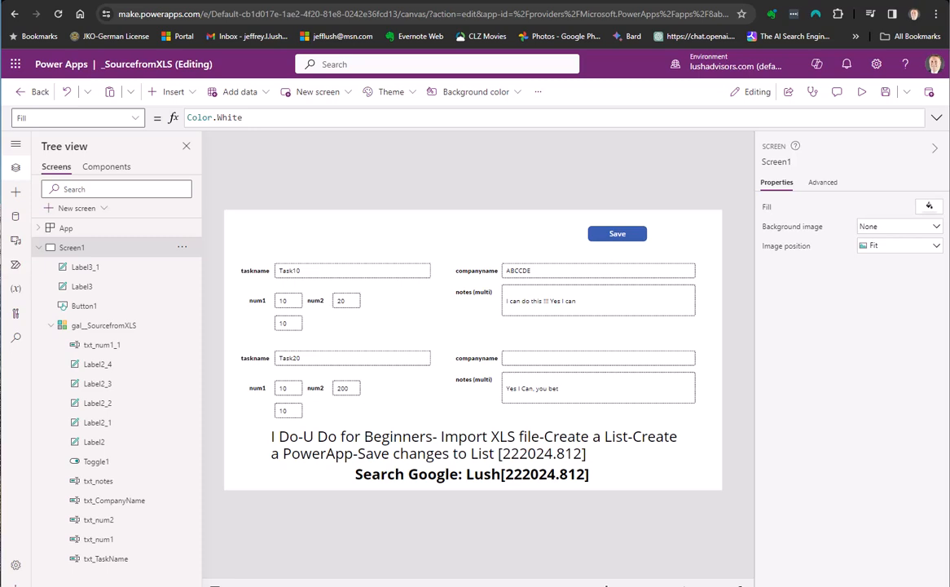
- Switch to the _SourcefromXLS list in SharePoint and view the options of the perc3 column
left_click(204, 1)
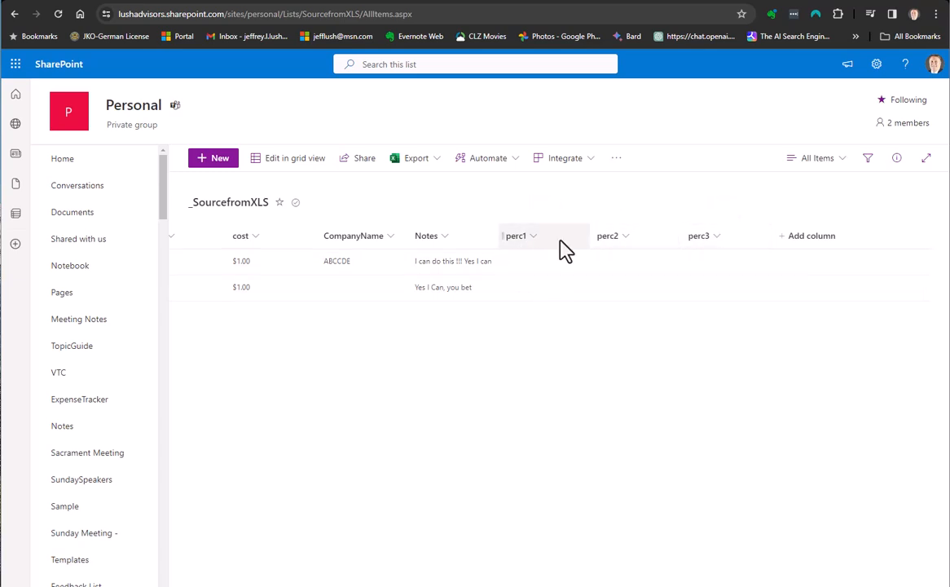
left_click(722, 244)
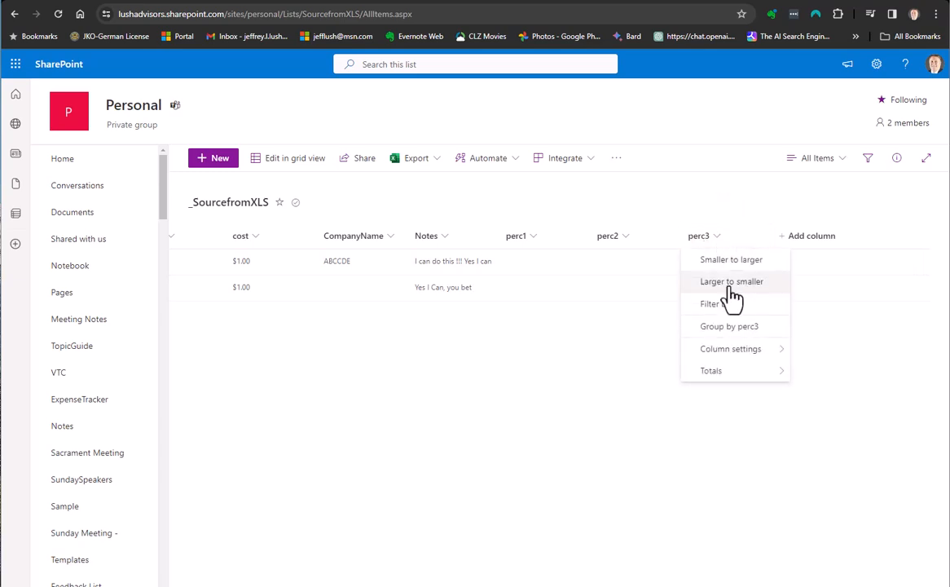
mouse_move(738, 356)
left_click(710, 201)
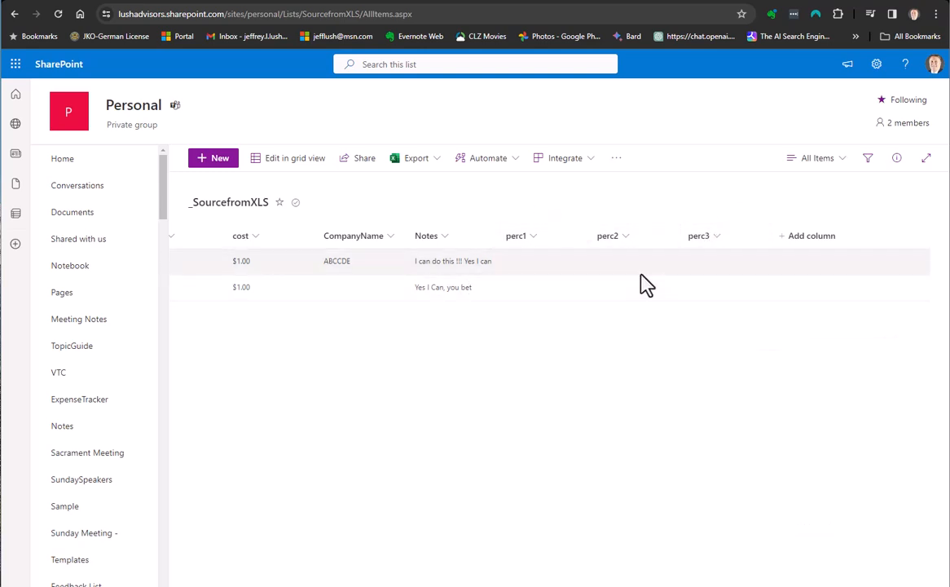
left_click(803, 245)
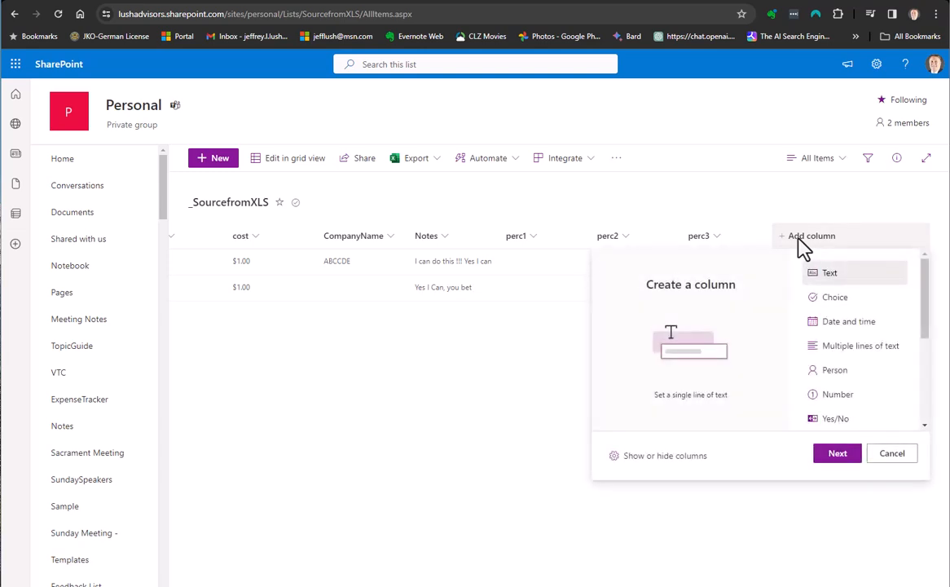
left_click(839, 402)
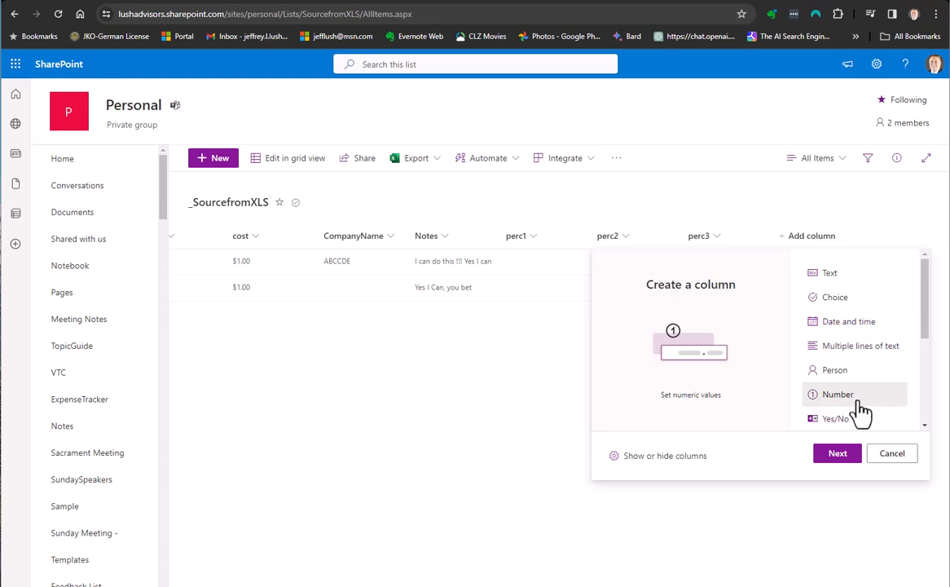
left_click(838, 454)
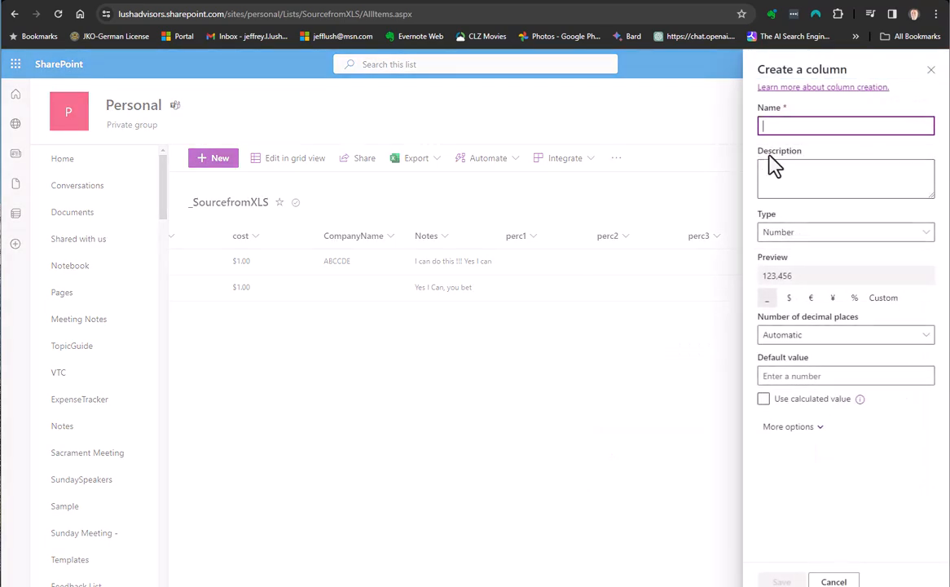
type("perc1")
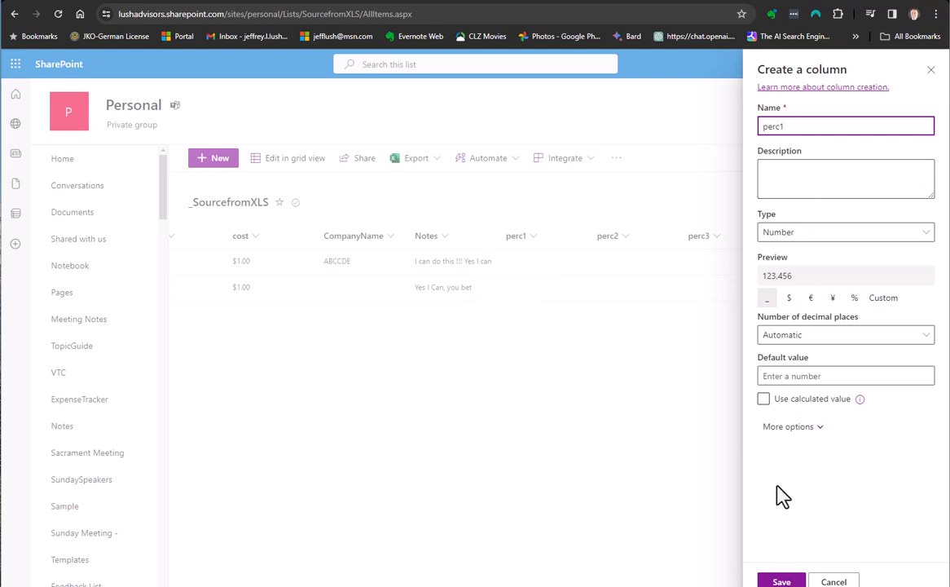
left_click(833, 582)
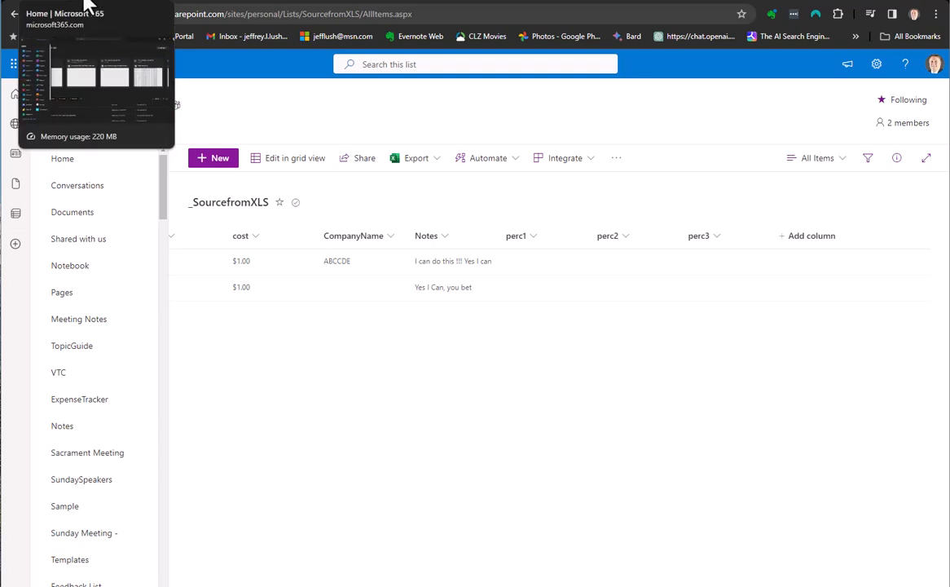
- Open the recent list _SourcefromXLS in Microsoft Lists, starting from the Microsoft 365 home page
left_click(88, 7)
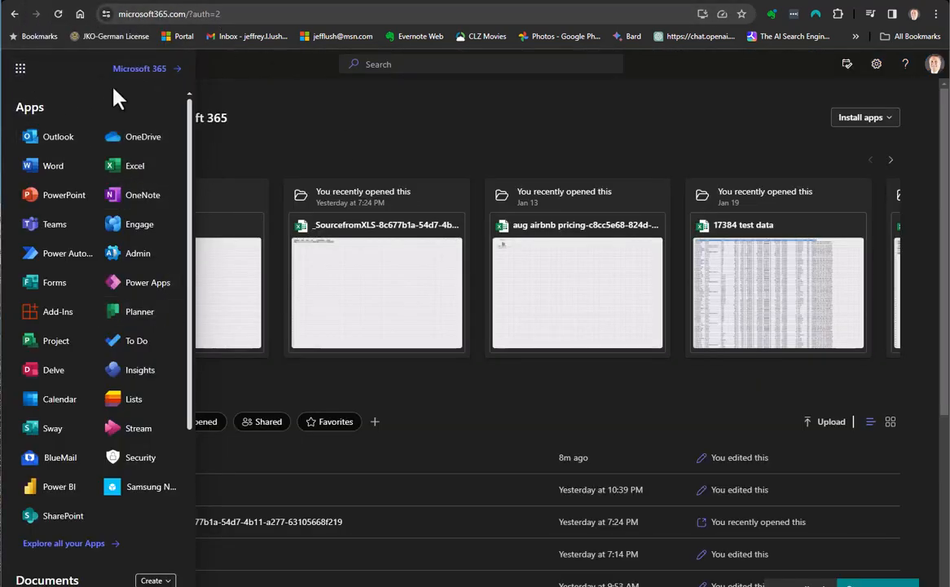
left_click(135, 404)
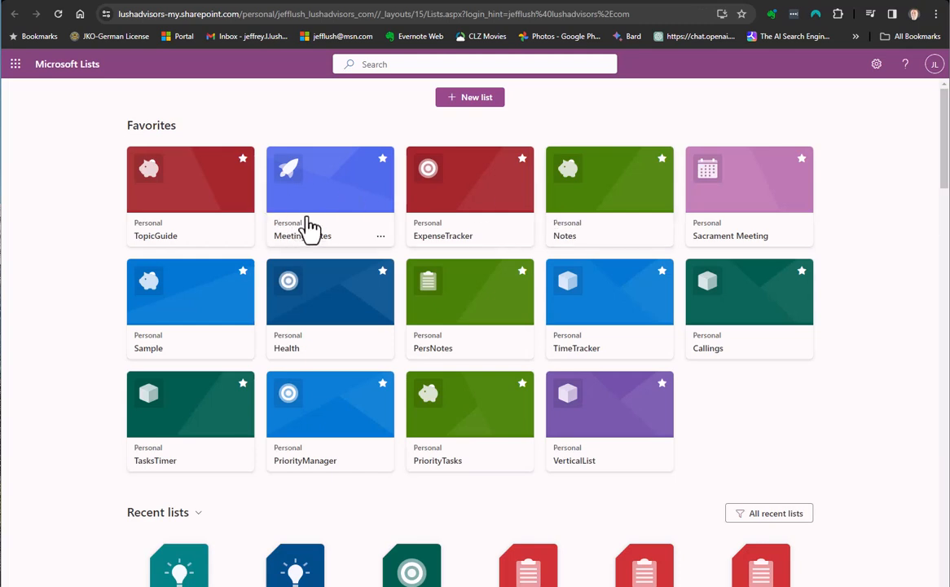
scroll(326, 245, "down", 3)
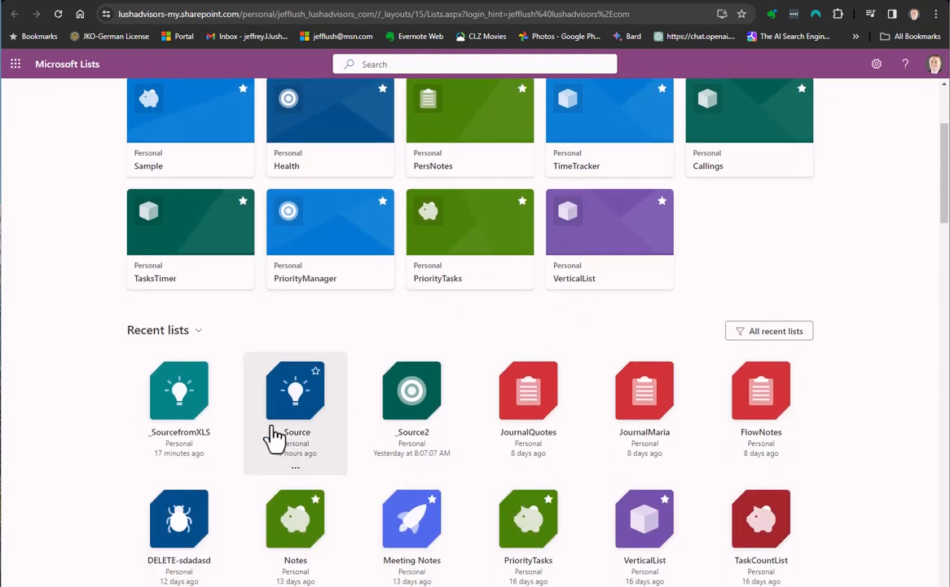
left_click(215, 455)
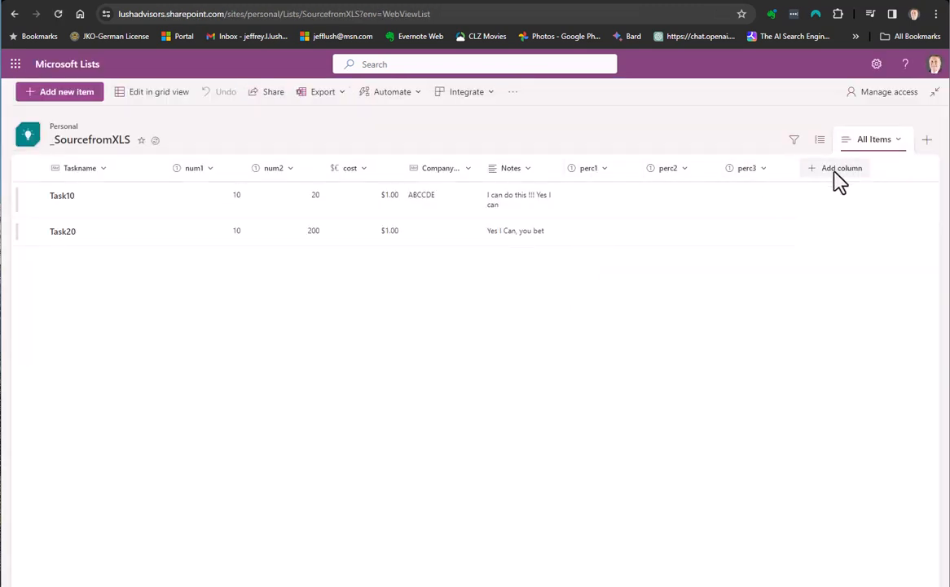
left_click(452, 1)
left_click(214, 3)
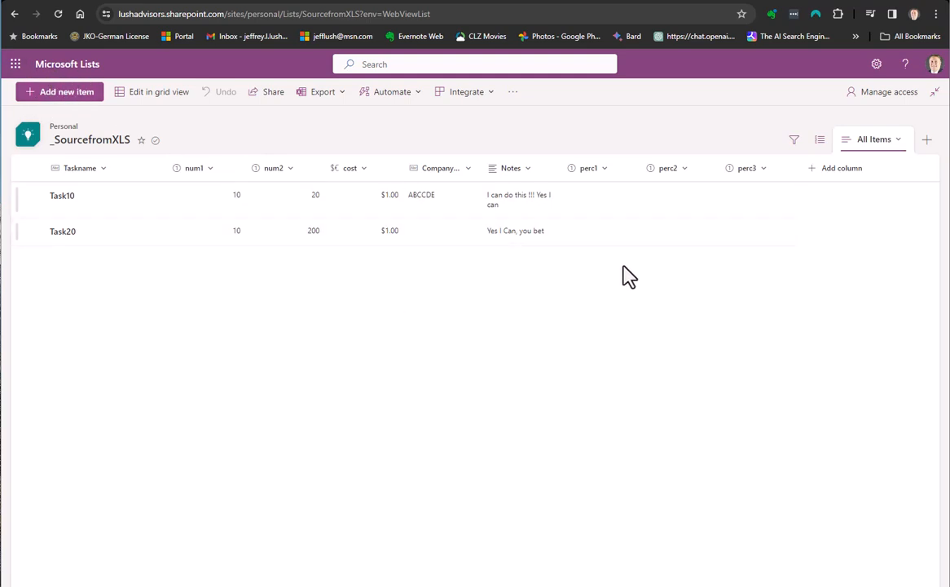
left_click(835, 171)
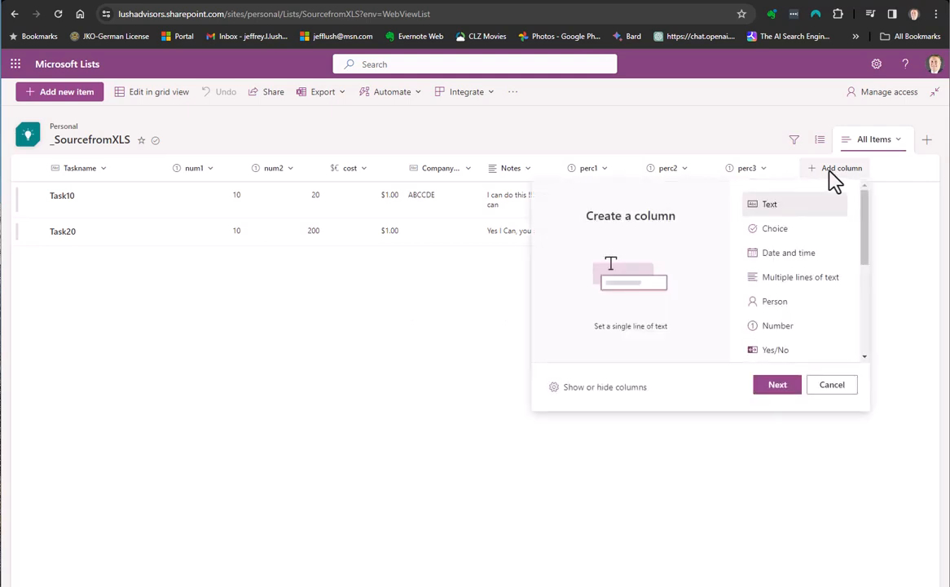
left_click(779, 328)
left_click(777, 385)
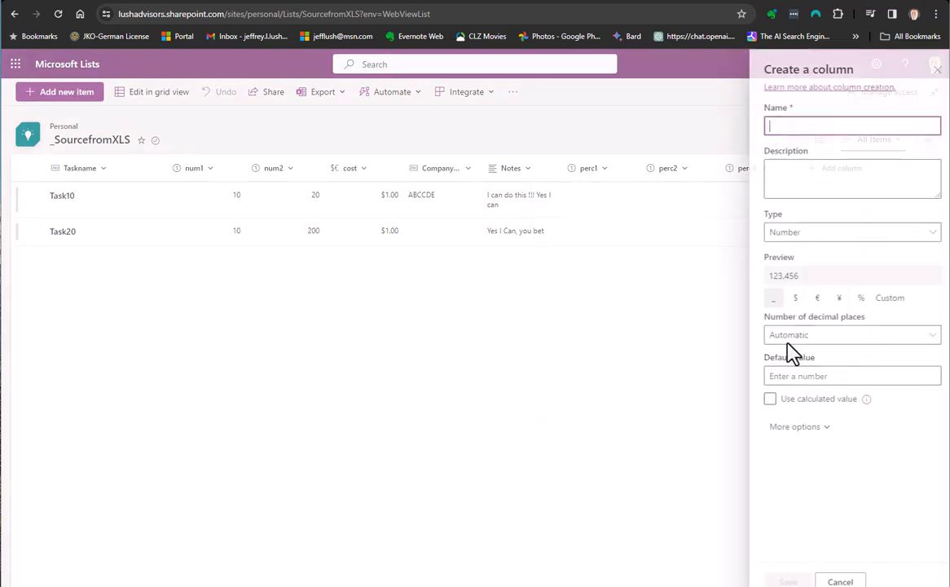
left_click(932, 71)
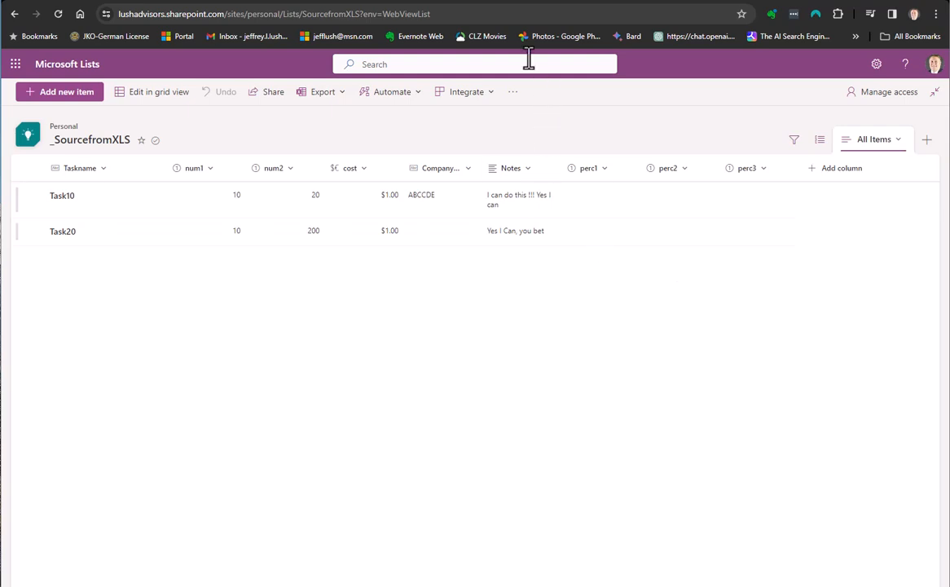
- Return to the Microsoft 365 home page, launch Power Apps from it and show the list of own apps
left_click(492, 1)
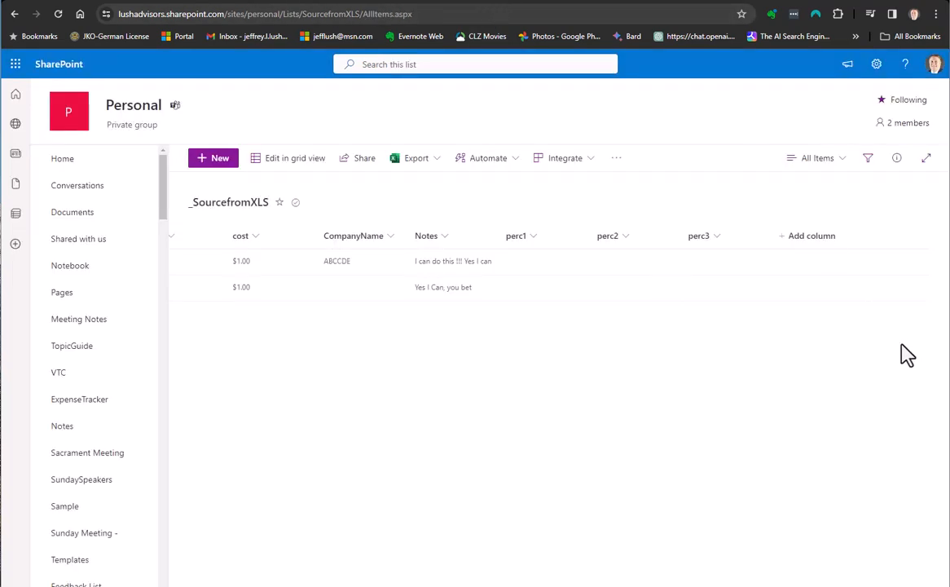
left_click(356, 2)
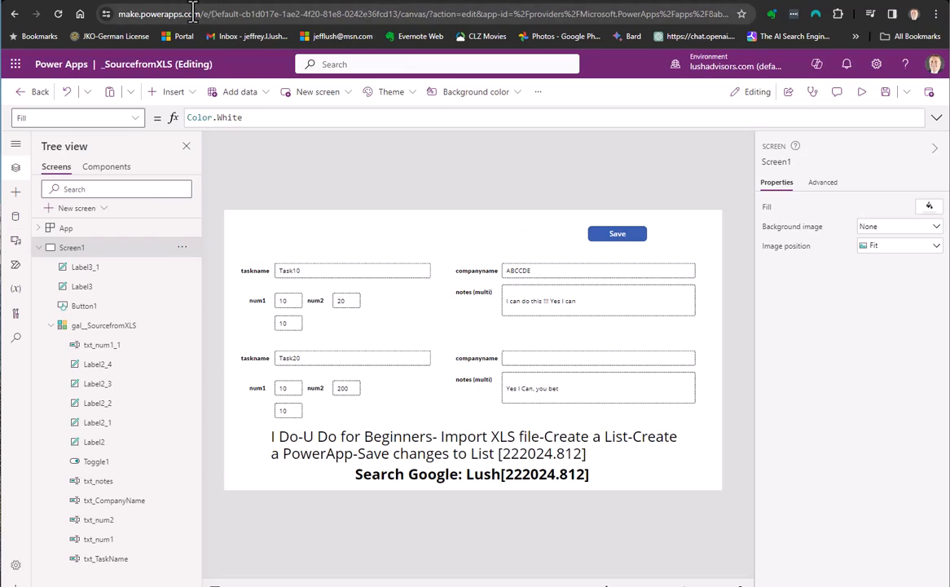
left_click(85, 4)
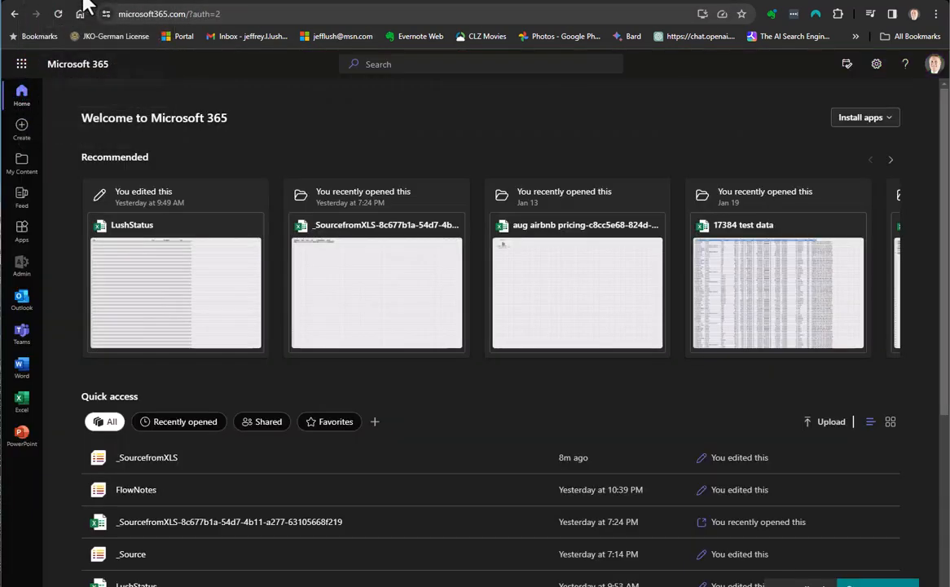
left_click(21, 65)
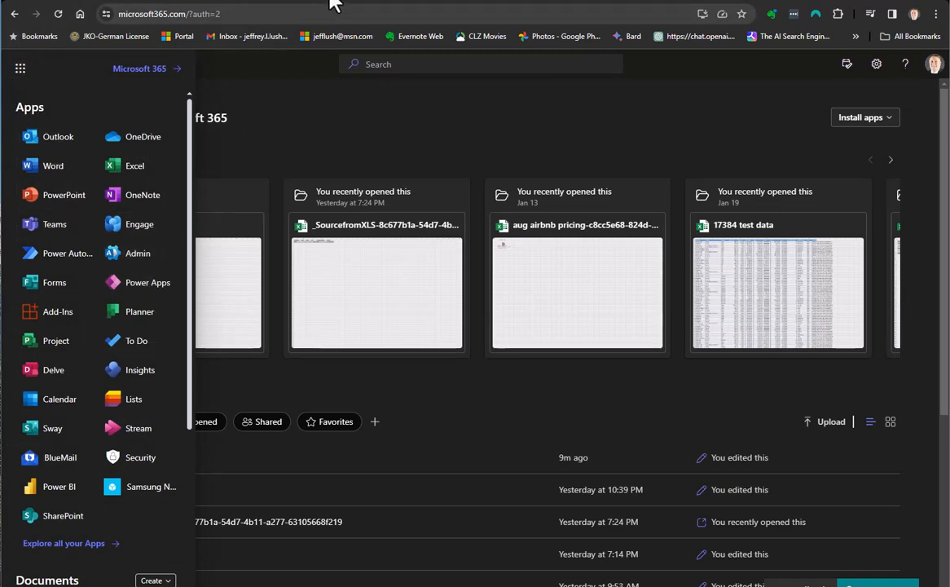
left_click(153, 287)
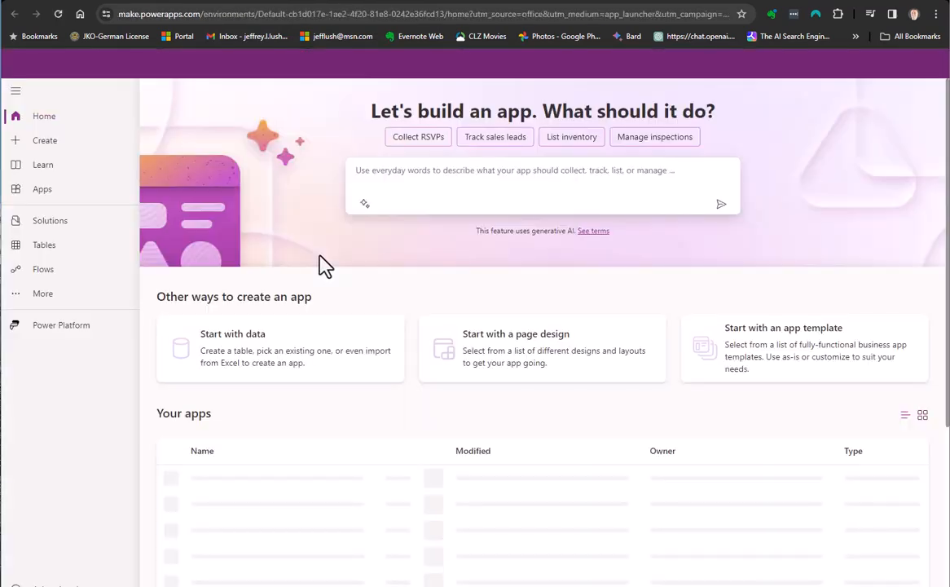
left_click(30, 192)
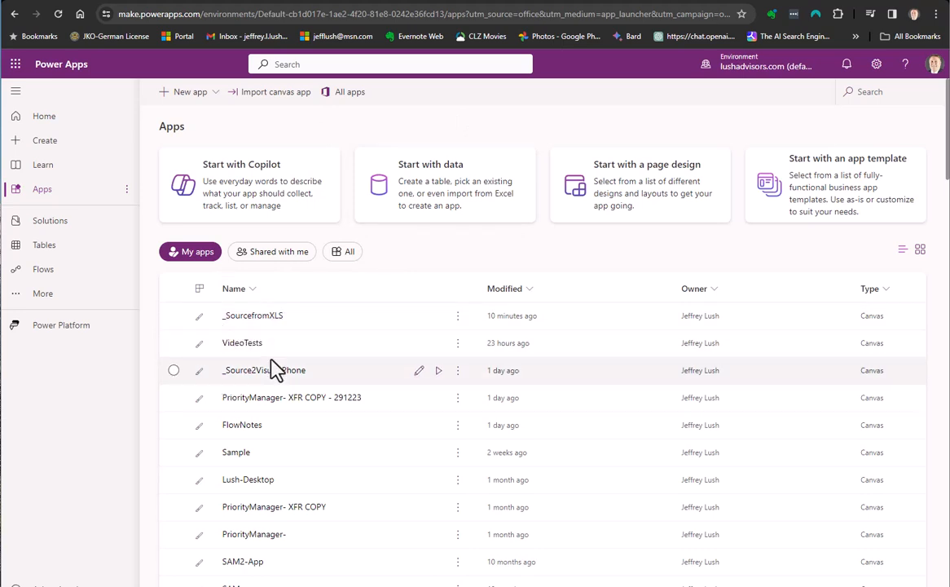
- Rename the VideoTests app to renameAPP in its app settings and save the new name
left_click(457, 344)
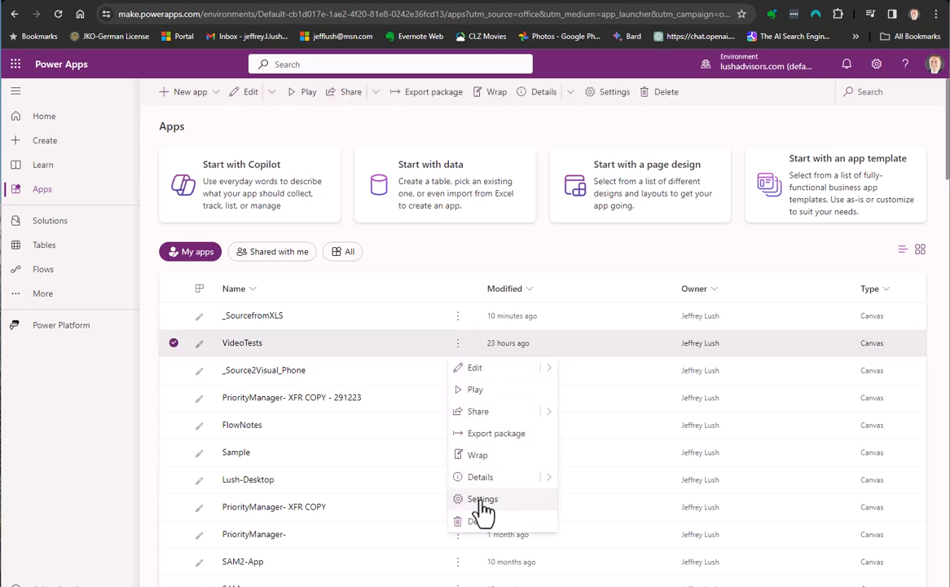
left_click(482, 499)
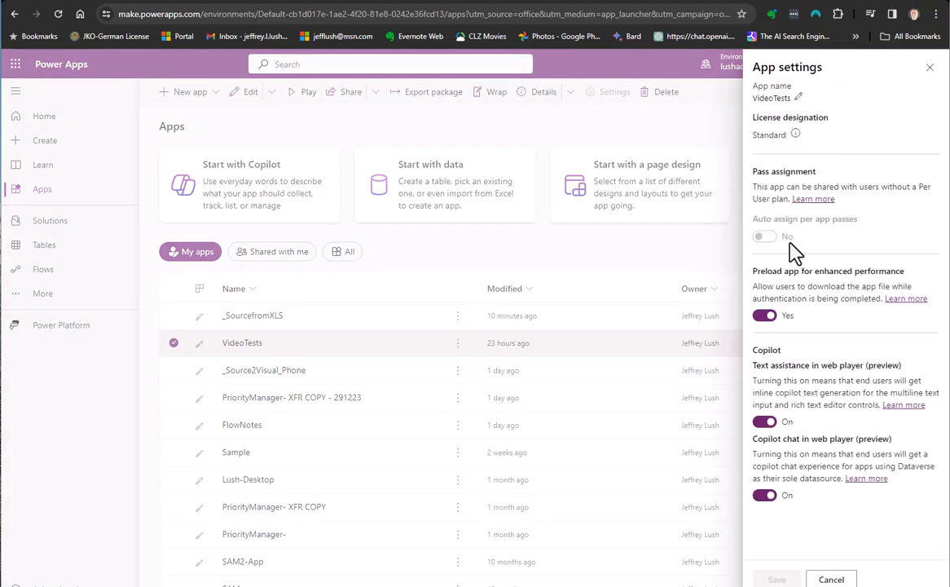
left_click(799, 97)
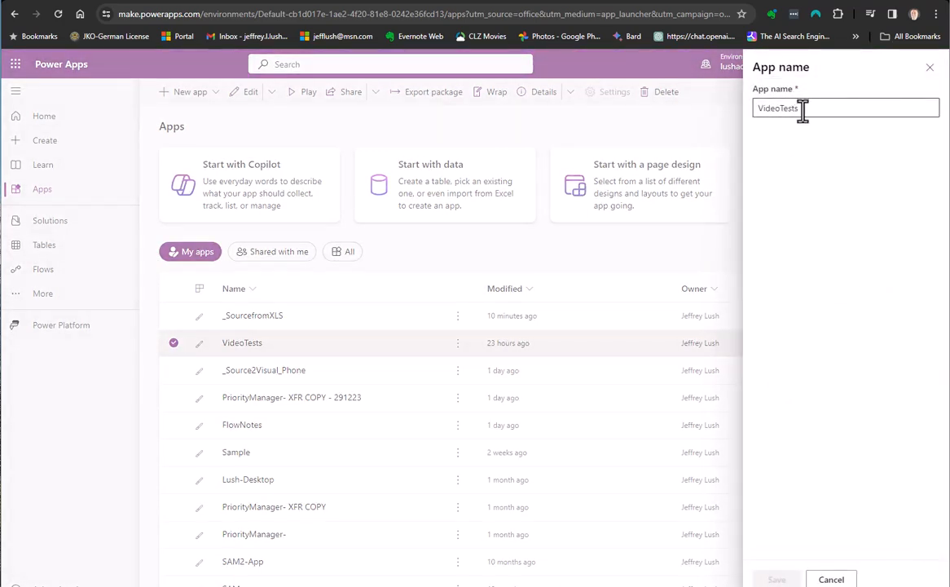
left_click_drag(837, 110, 755, 111)
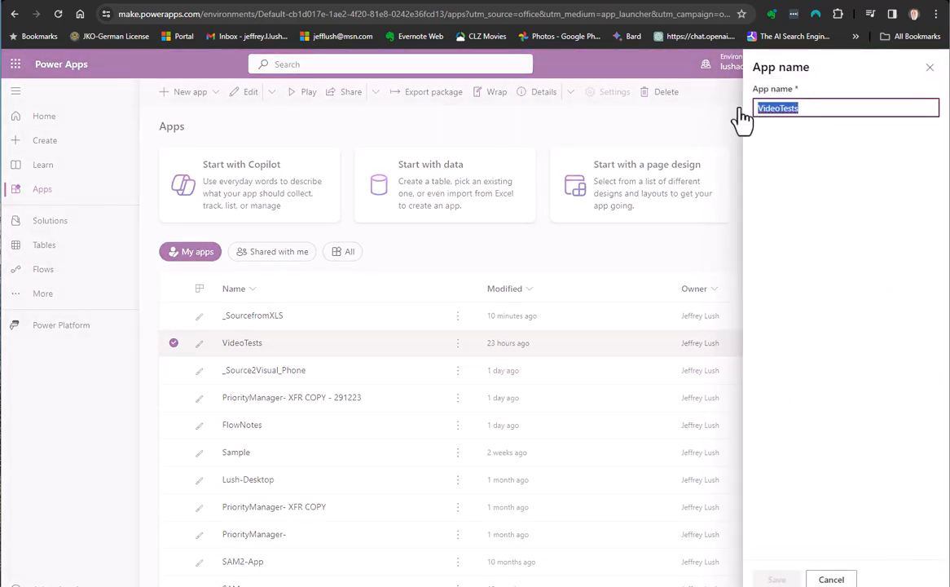
type("renameAPP")
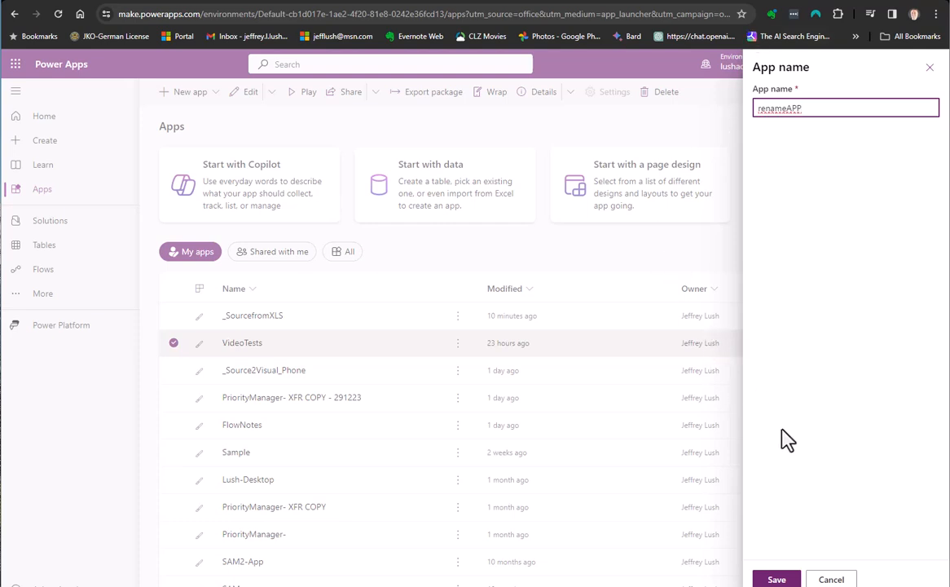
left_click(778, 580)
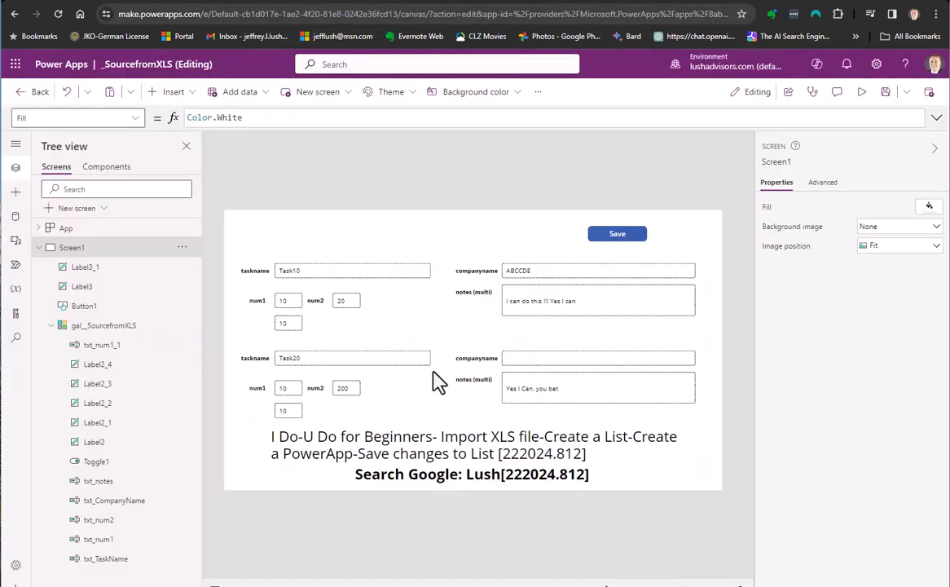
- Move the "I Do-U Do for Beginners" and "Search Google" labels together slightly down toward the lower edge of Screen1
left_click(475, 449)
left_click(454, 474, "shift")
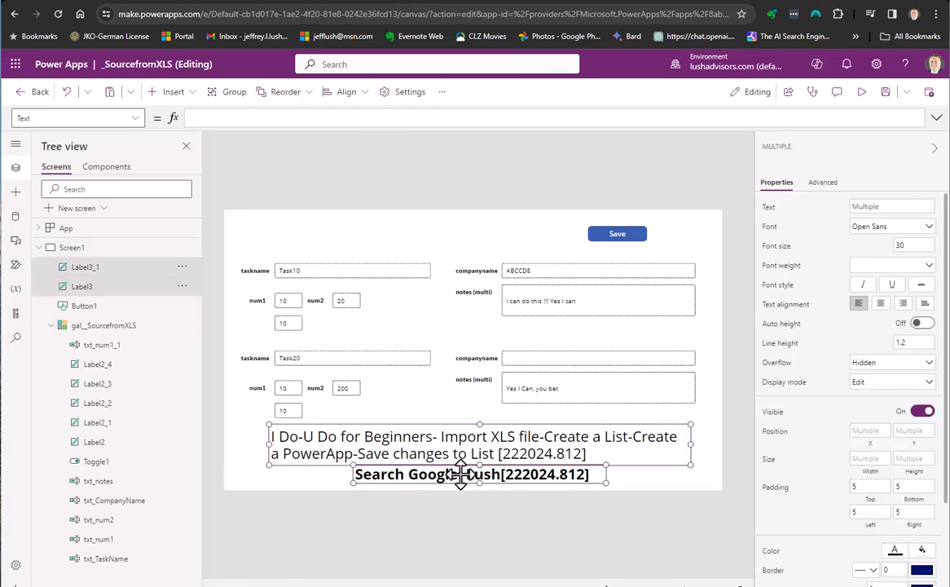
left_click_drag(454, 474, 453, 479)
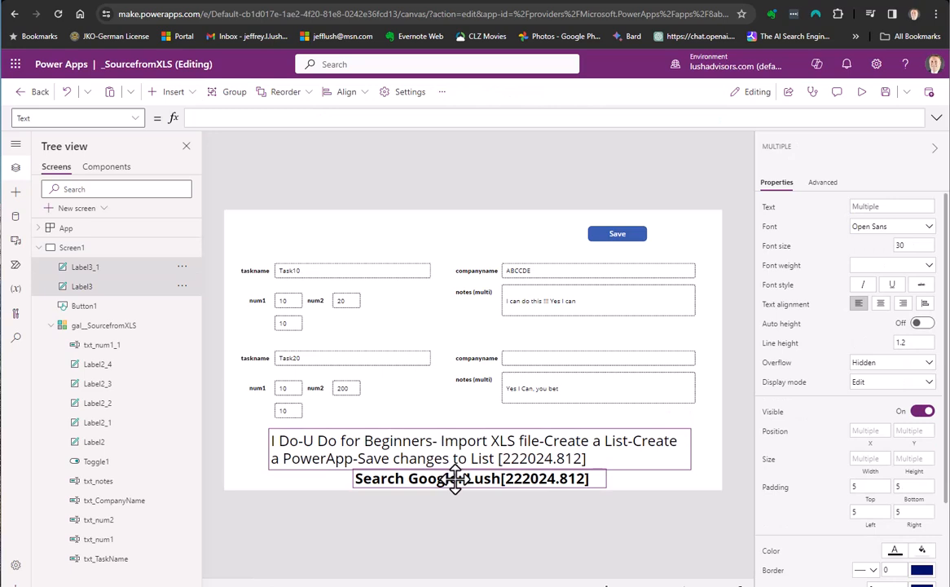
left_click(499, 532)
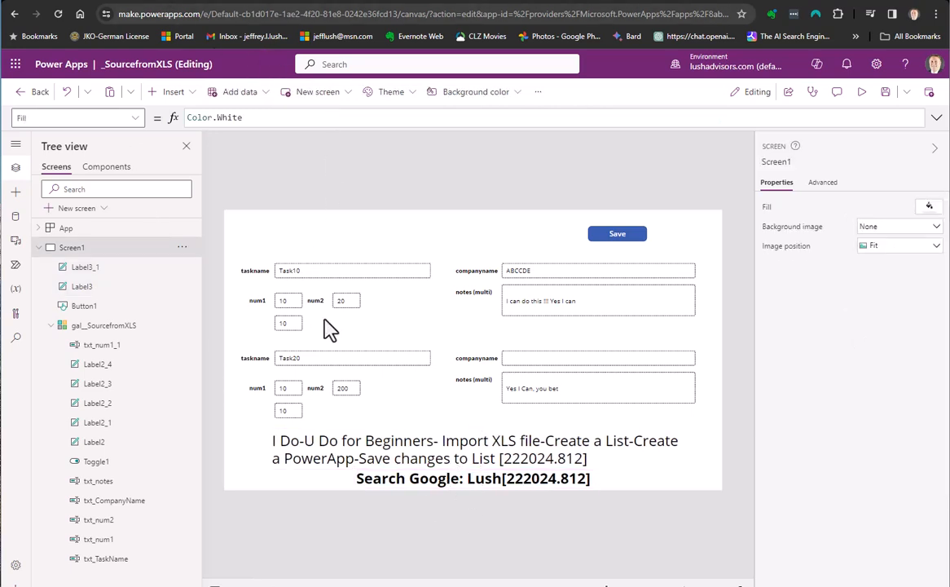
- Move the gal__SourcefromXLS gallery up to about X 39, Y 81 and the Save button to about X 1134, Y 15
left_click(93, 330)
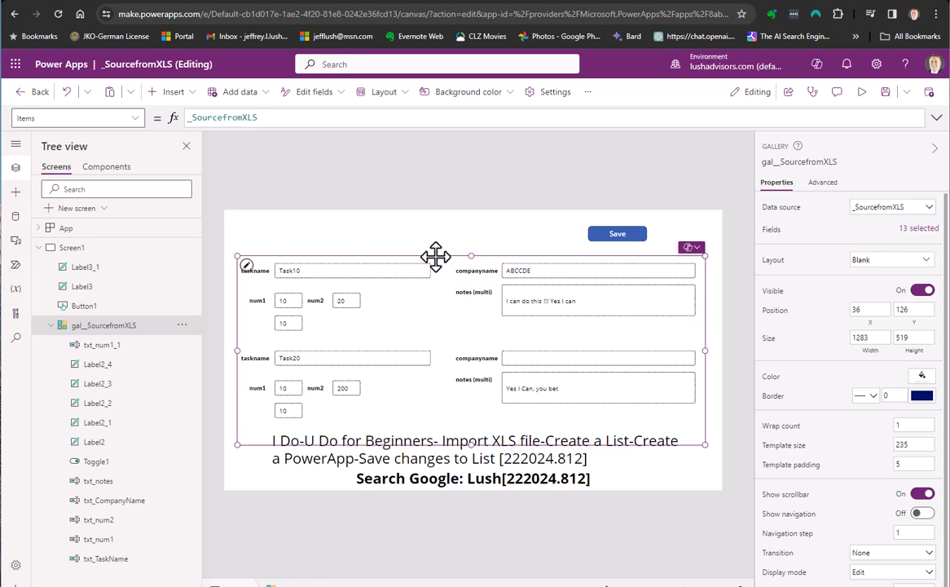
left_click_drag(441, 255, 441, 237)
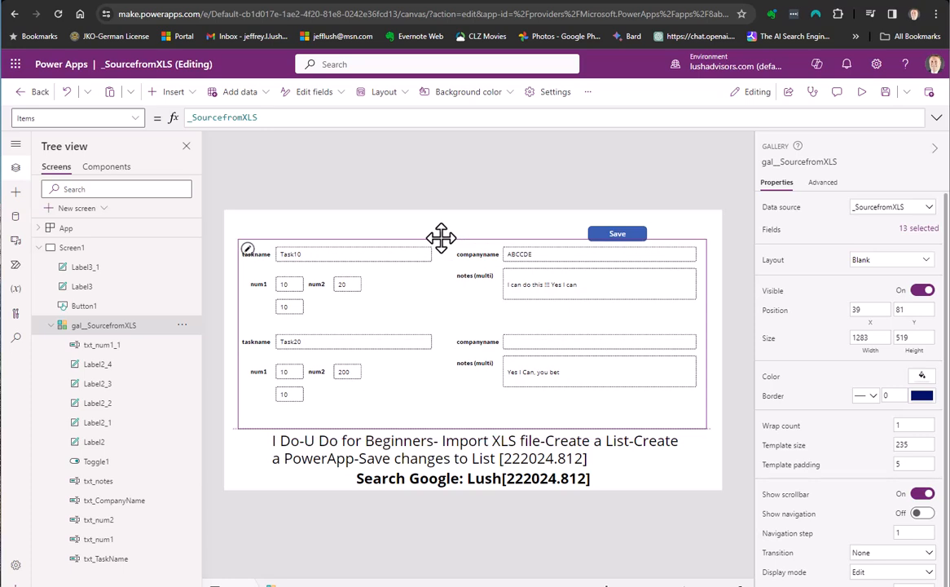
left_click_drag(441, 237, 439, 236)
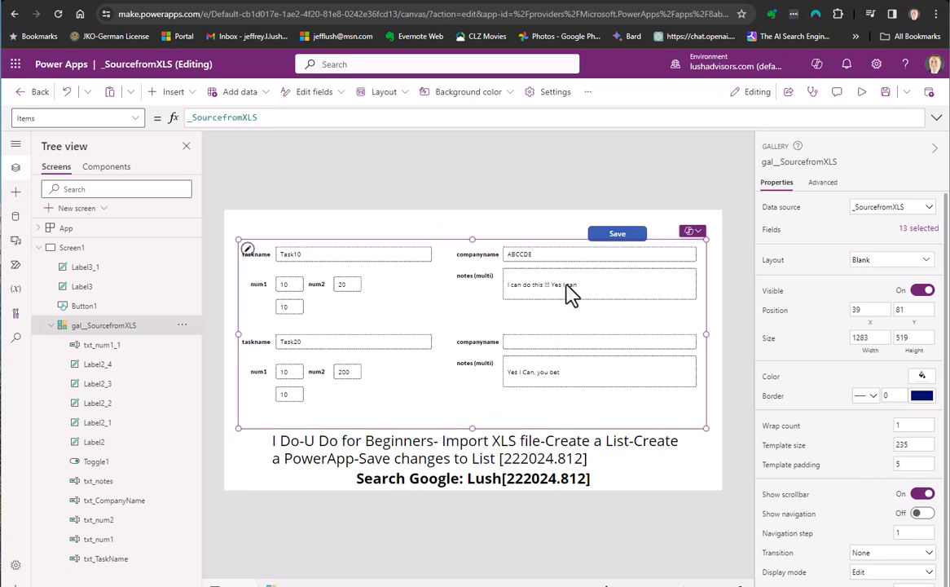
left_click(601, 238)
left_click_drag(599, 231, 656, 222)
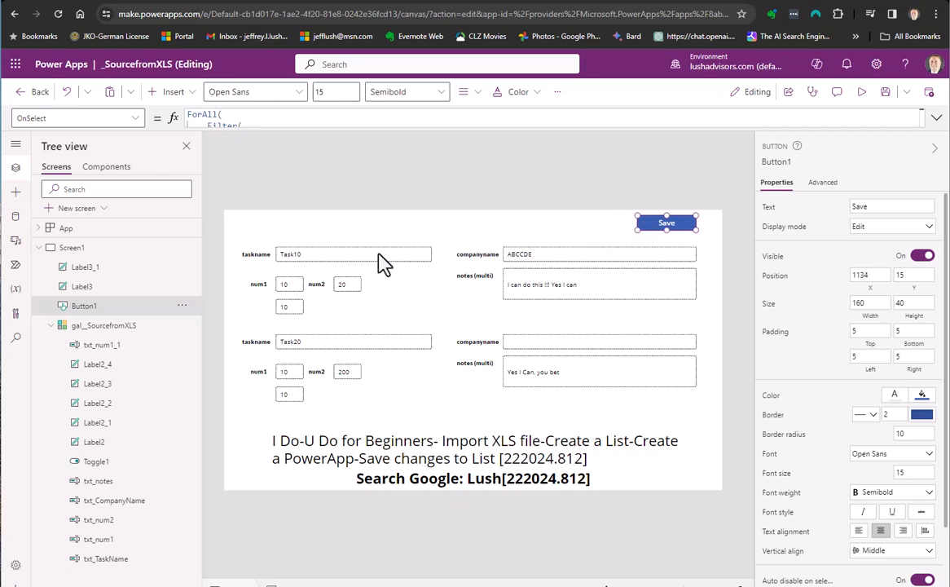
- Move the gal__SourcefromXLS gallery slightly further up to about X 40, Y 68
left_click(76, 325)
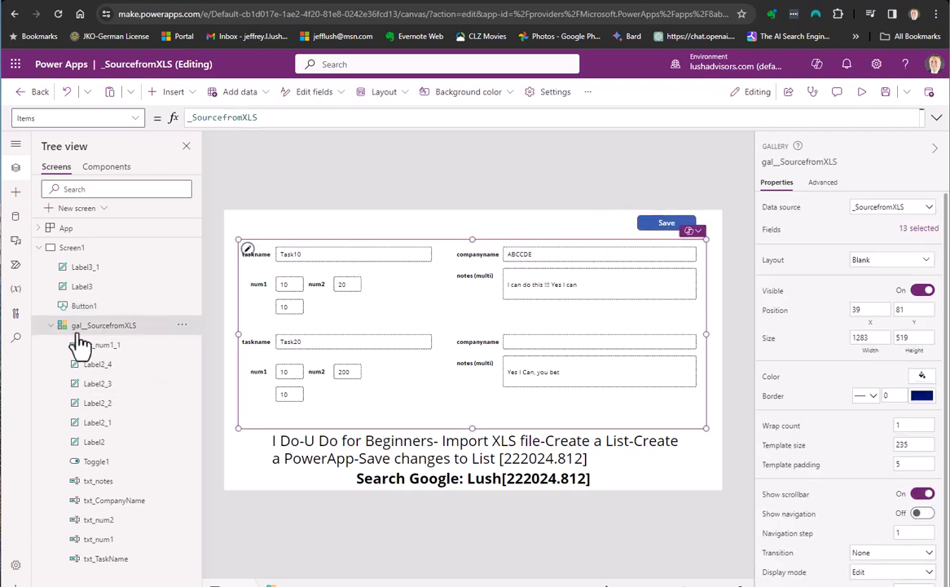
left_click_drag(439, 236, 439, 231)
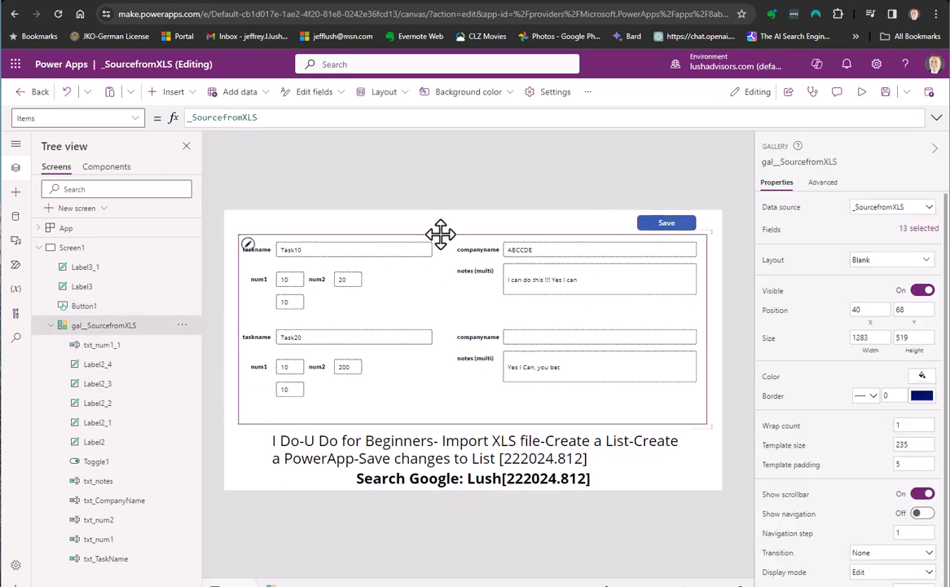
left_click(469, 181)
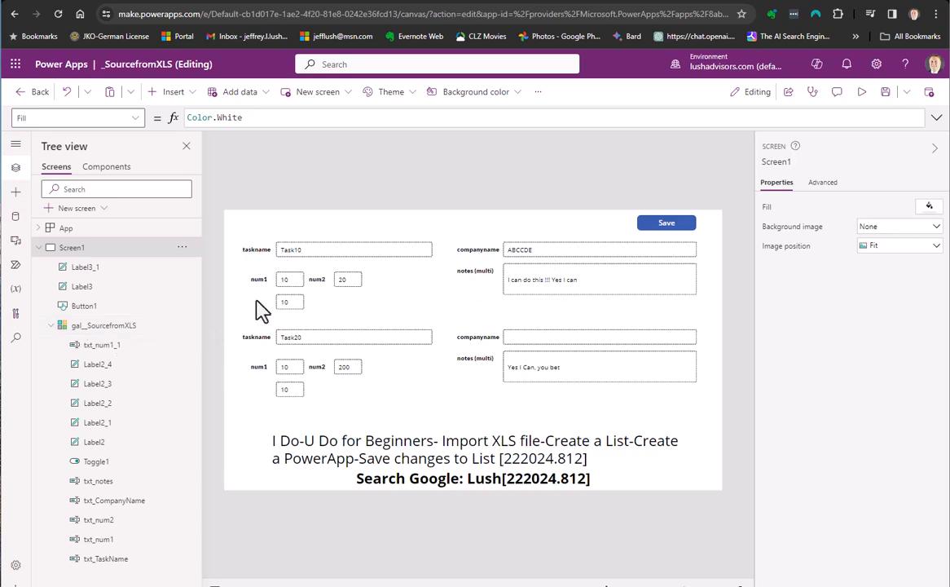
- Move the txt_num1_1 input in the gallery's template slightly down to about X 98, Y 170
left_click(106, 330)
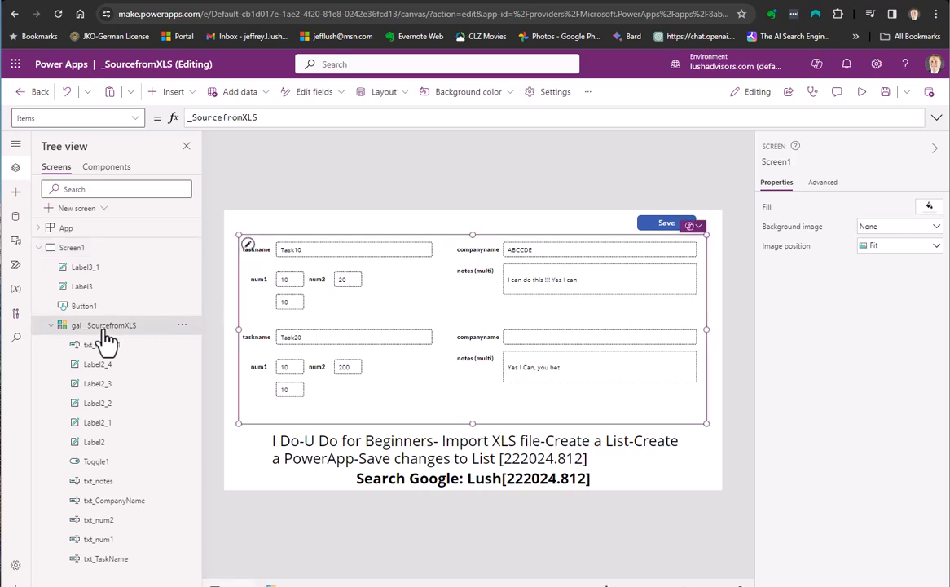
left_click(248, 245)
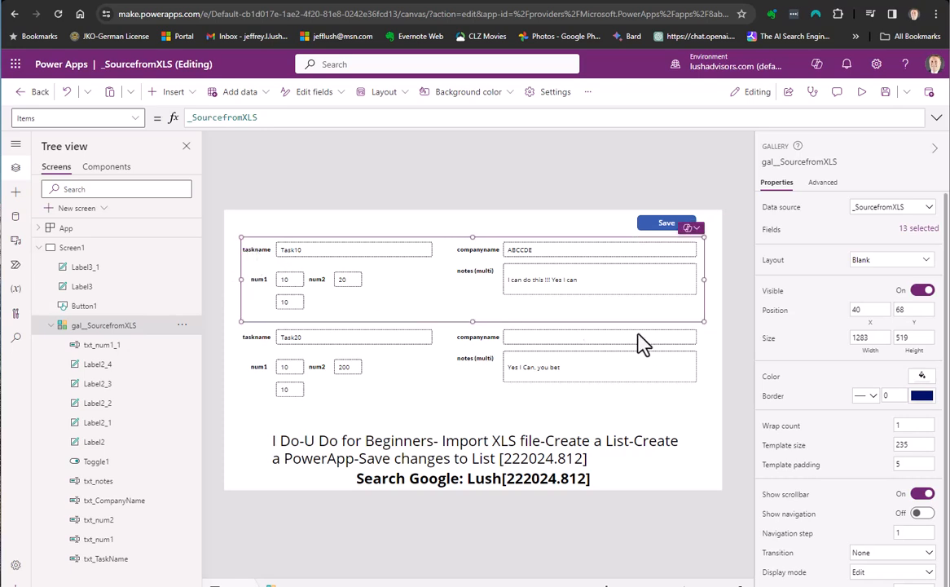
left_click(288, 300)
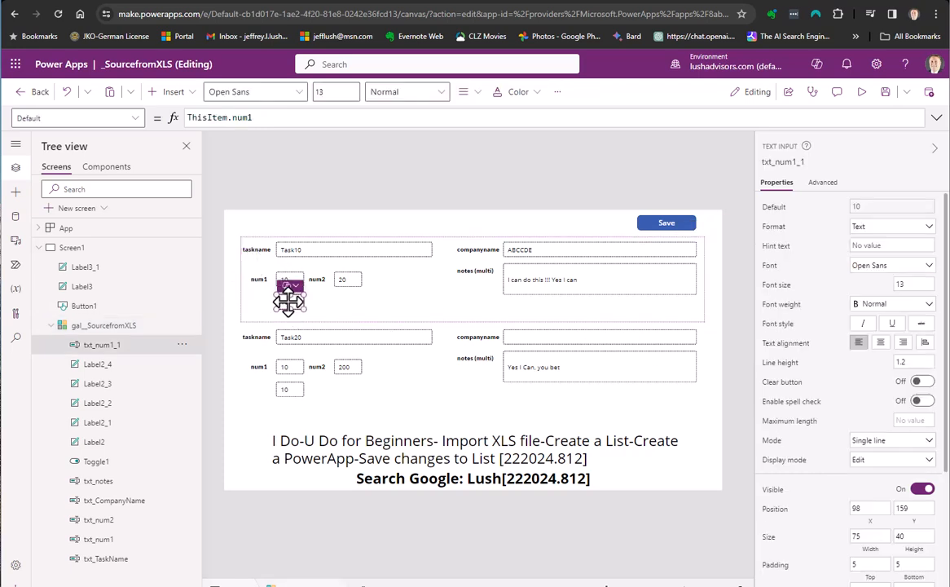
mouse_move(287, 302)
left_mouse_down()
mouse_move(534, 310)
mouse_move(289, 303)
left_mouse_up()
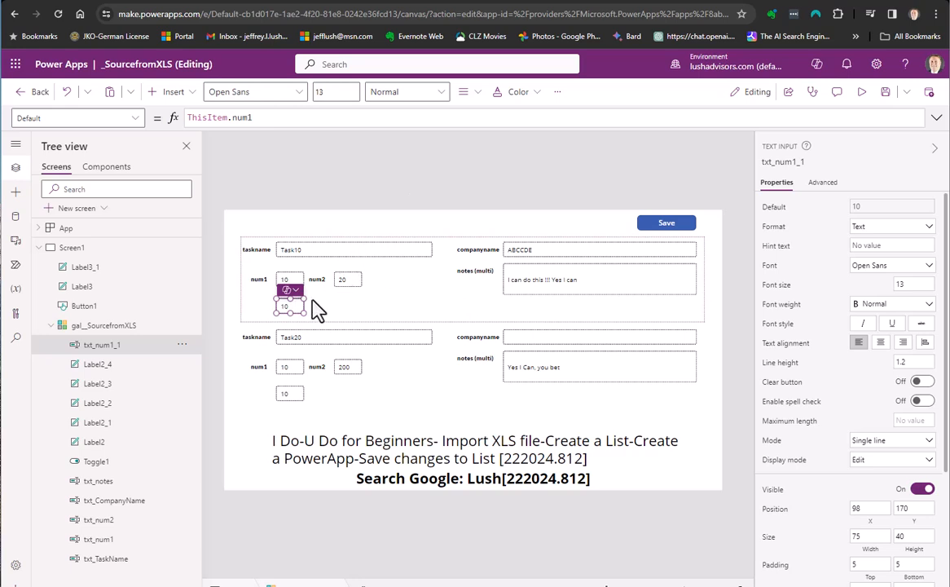
left_click(368, 233)
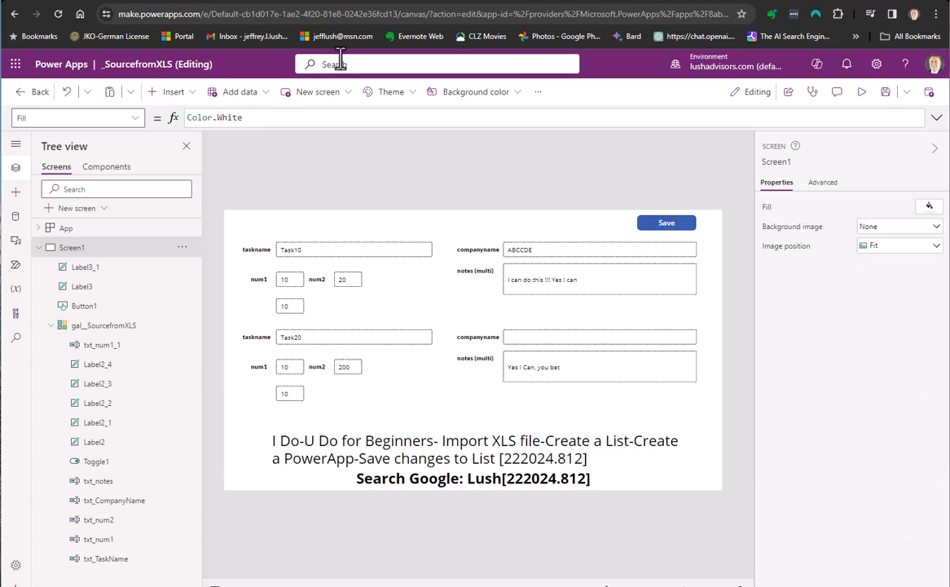
- Check the perc1, perc2 and perc3 columns in the _SourcefromXLS SharePoint list and return to the Power Apps editor
left_click(534, 3)
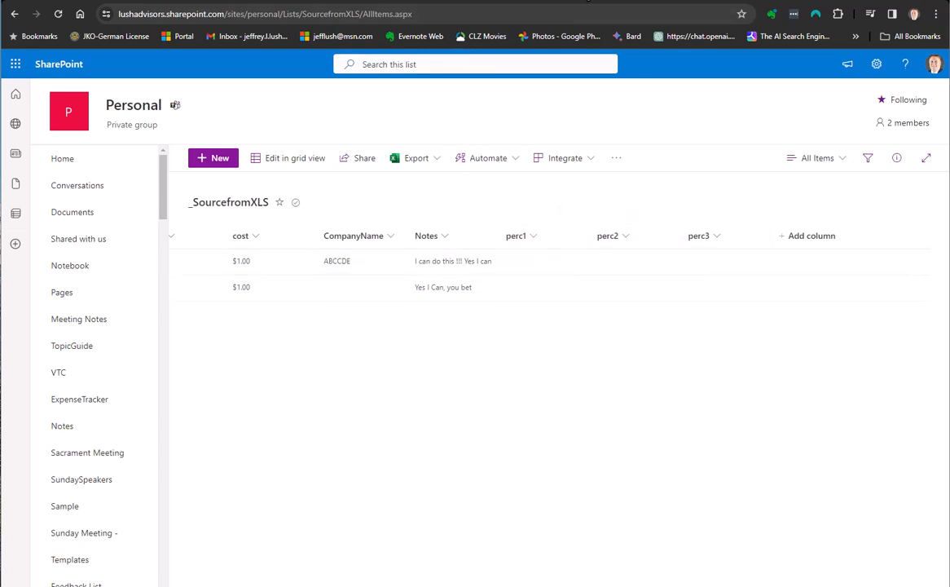
left_click(449, 2)
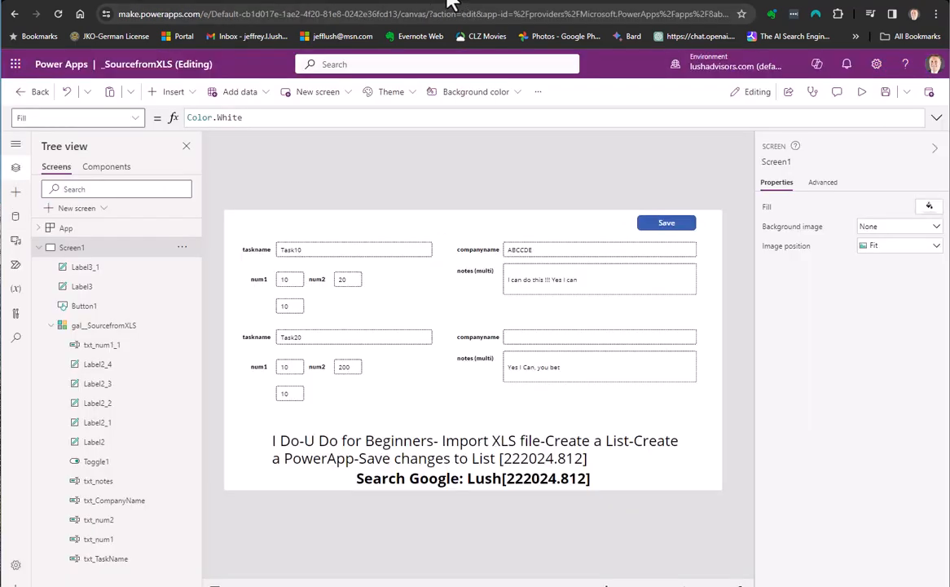
left_click(534, 2)
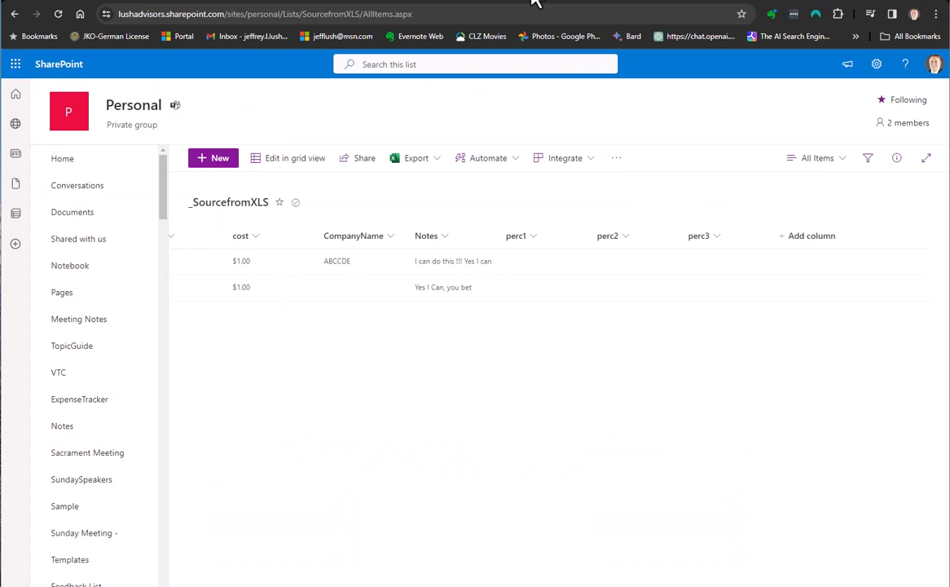
left_click(399, 2)
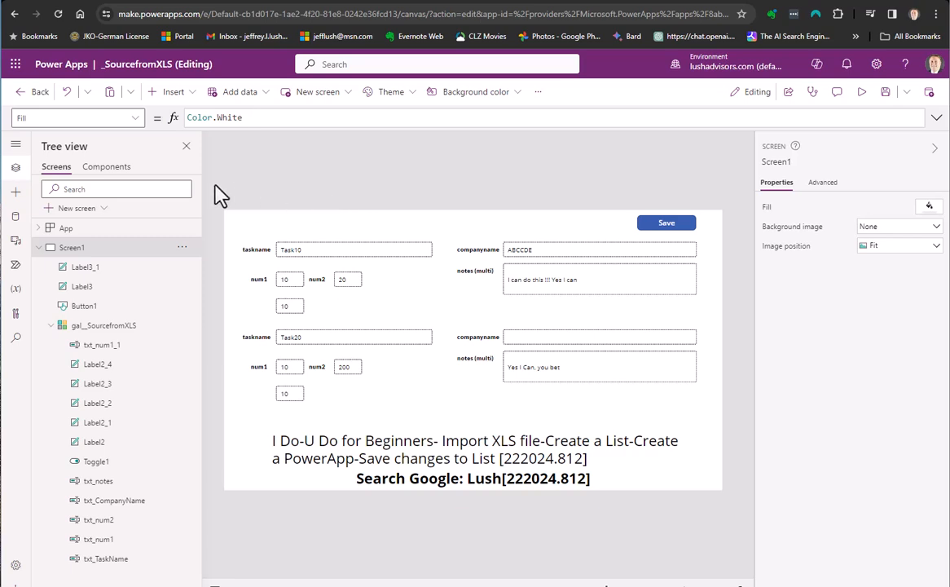
- Refresh the _SourcefromXLS SharePoint data source in the app
left_click(16, 217)
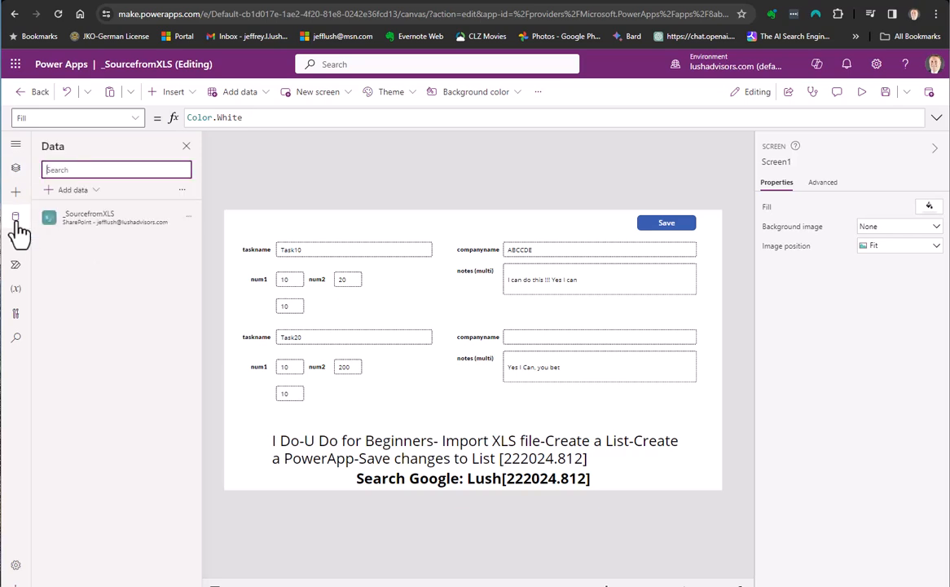
mouse_move(100, 221)
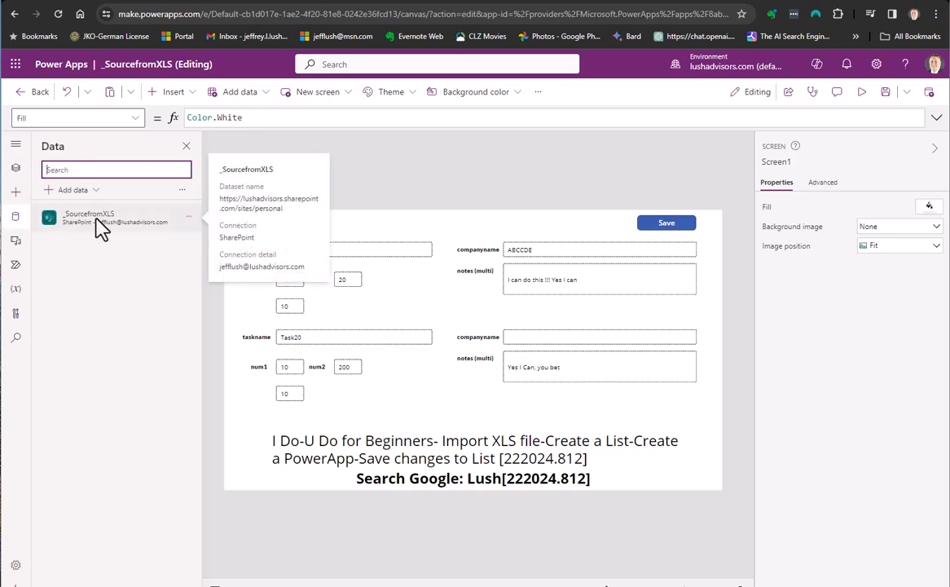
left_click(189, 217)
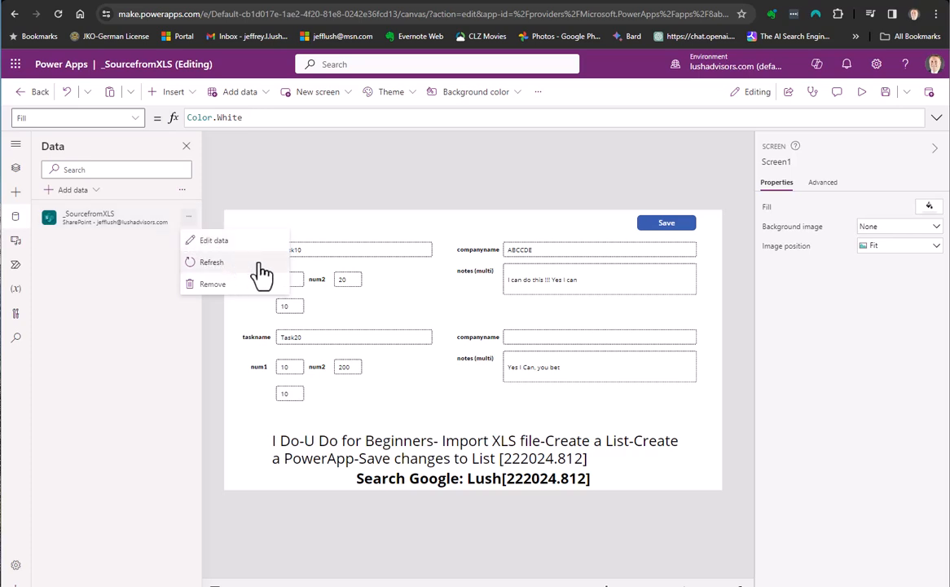
left_click(211, 262)
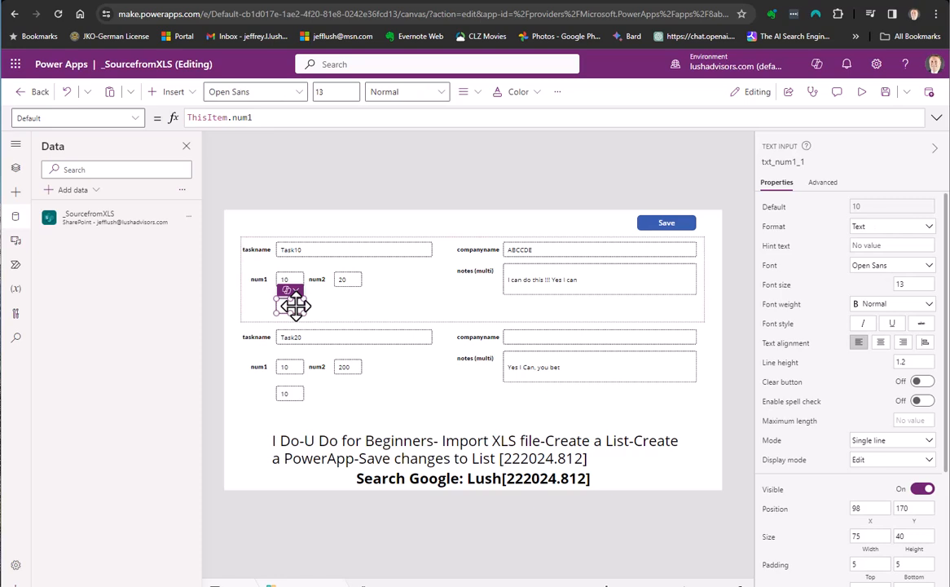
- Delete the txt_num1_1 input from the gallery and put the gallery's template into edit mode
key("Delete")
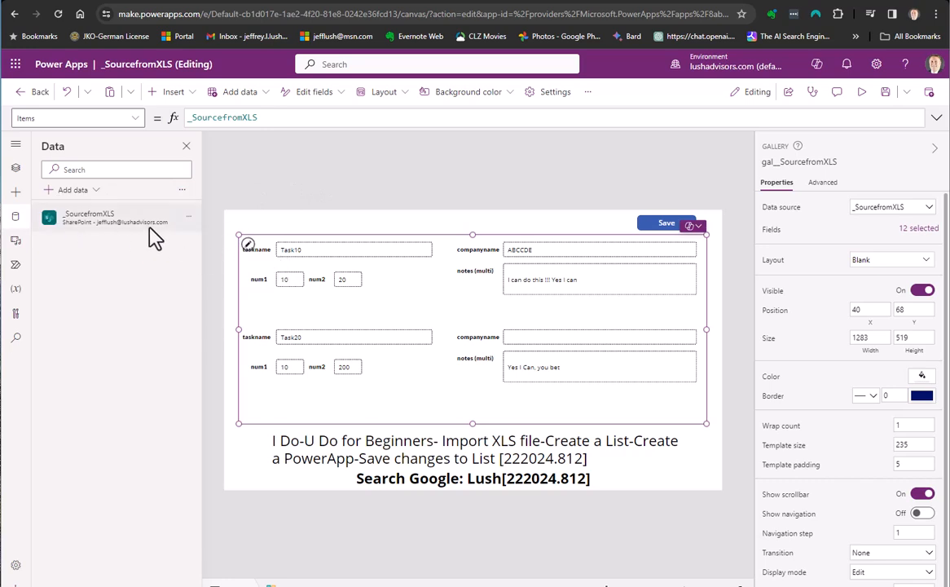
left_click(16, 171)
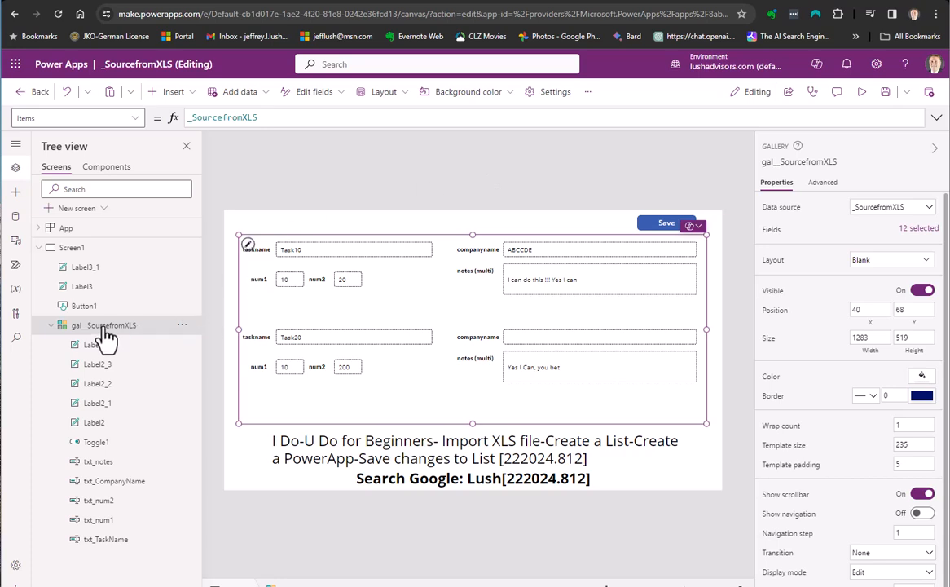
left_click(249, 246)
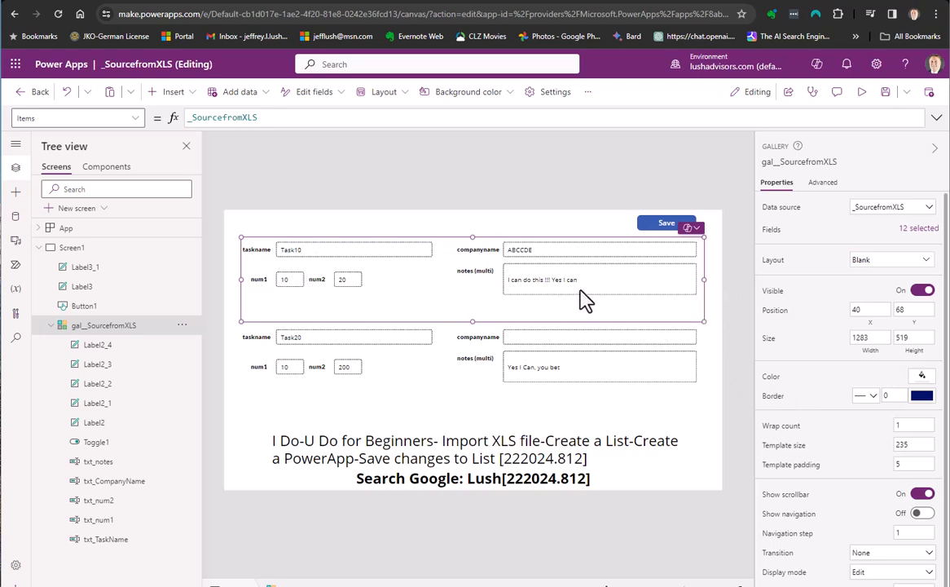
- Insert a text input into the gallery's template and place it below the num1 field at about X 97, Y 159
left_click(190, 94)
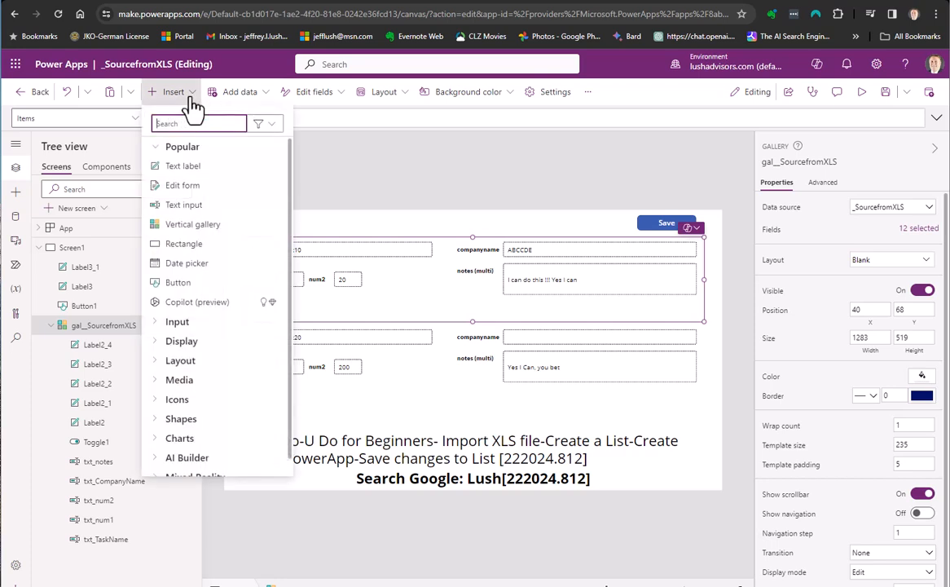
left_click(192, 208)
left_click_drag(300, 256, 320, 304)
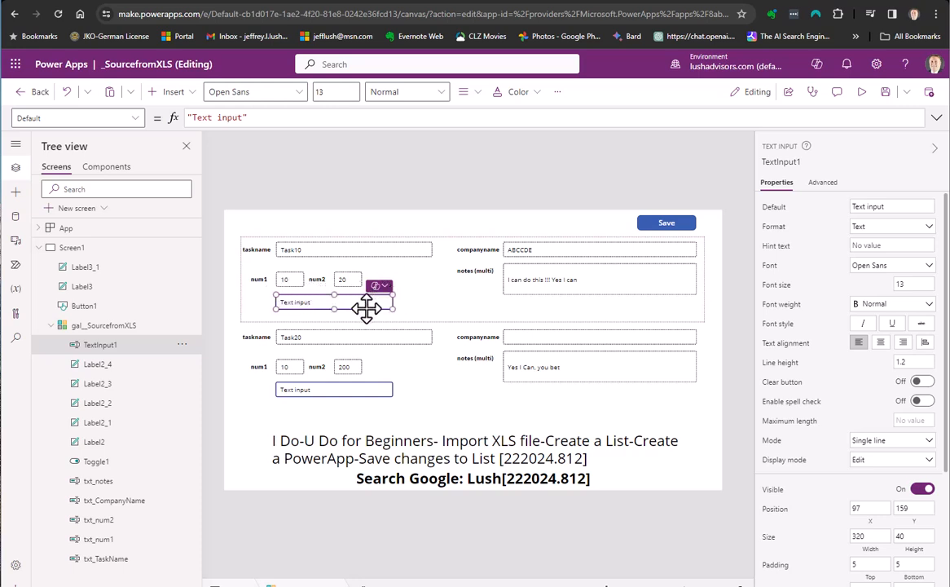
- Delete the newly inserted TextInput1 from the gallery
double_click(300, 302)
left_click(183, 347)
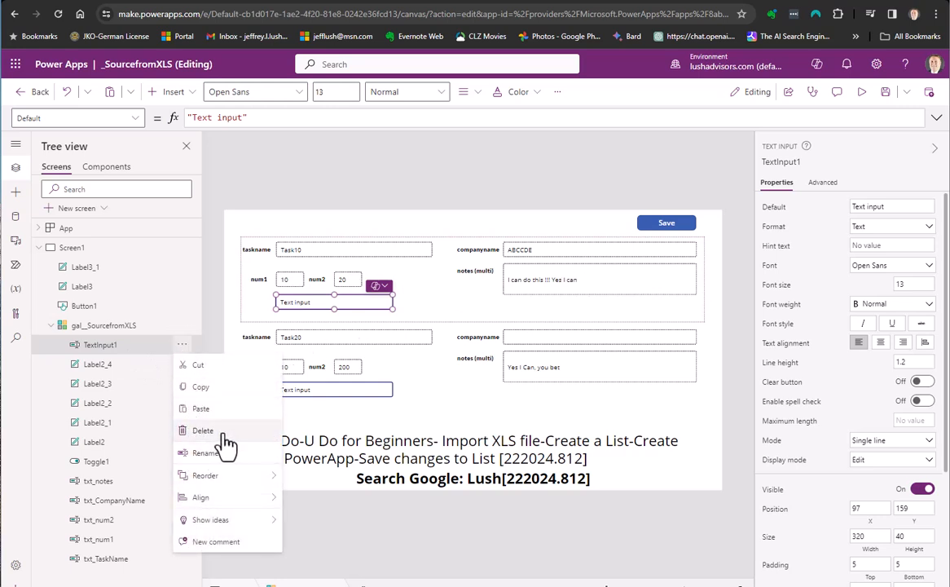
left_click(338, 303)
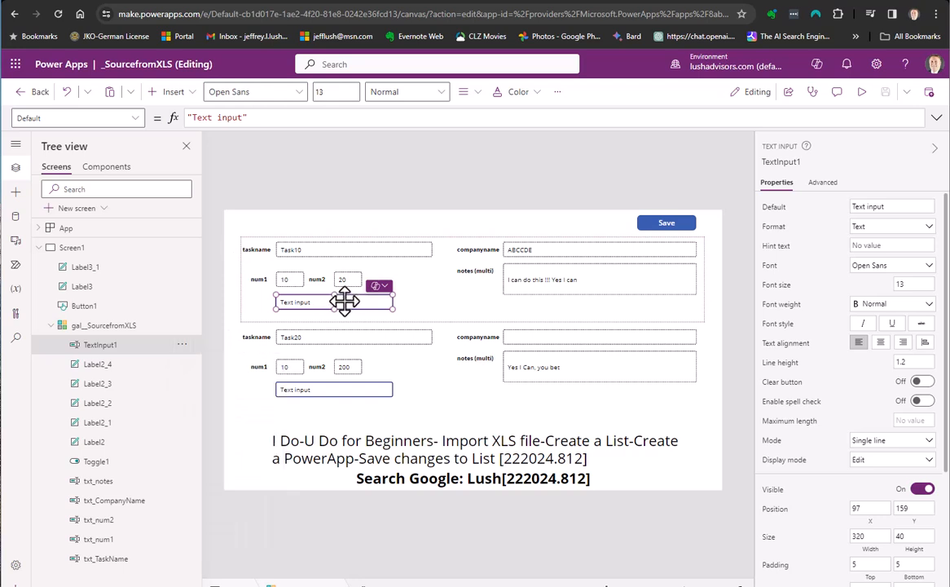
key("Delete")
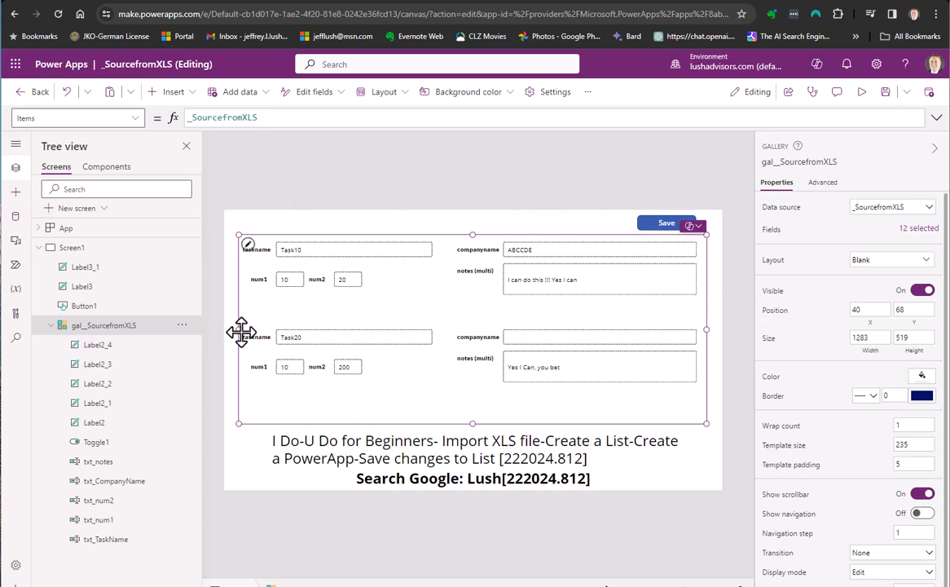
- Duplicate the txt_num1 input in the gallery's template and place the copy below it at about X 97, Y 159
left_click(248, 245)
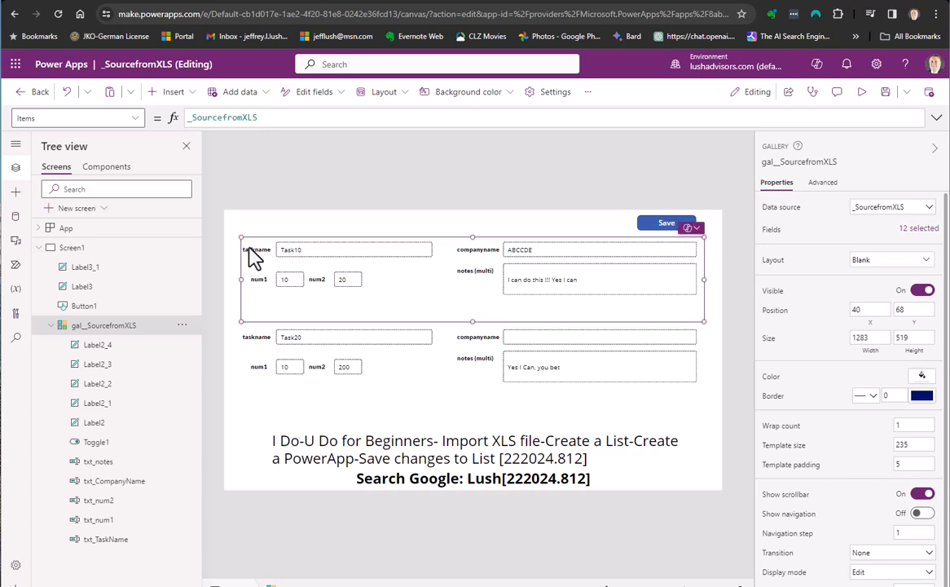
left_click(287, 287)
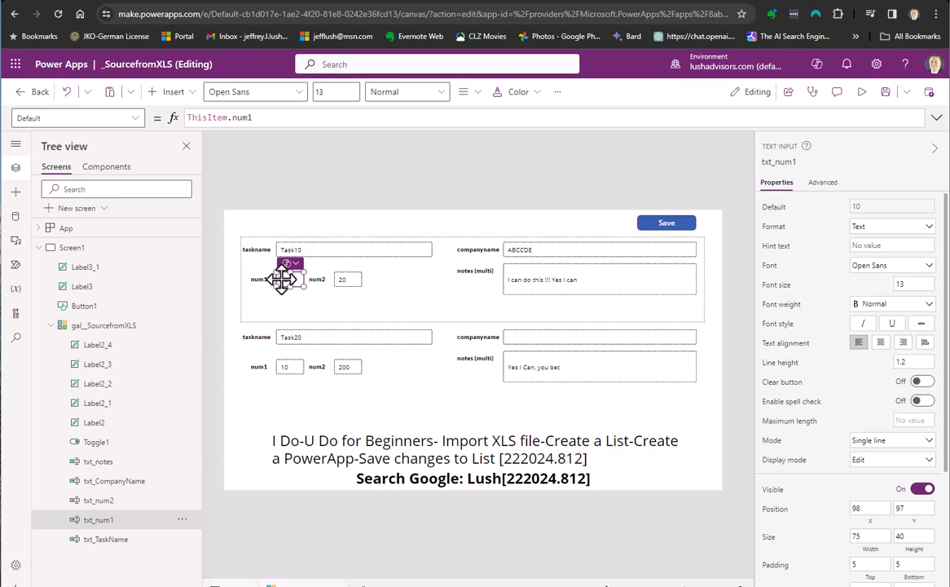
key("ctrl+v")
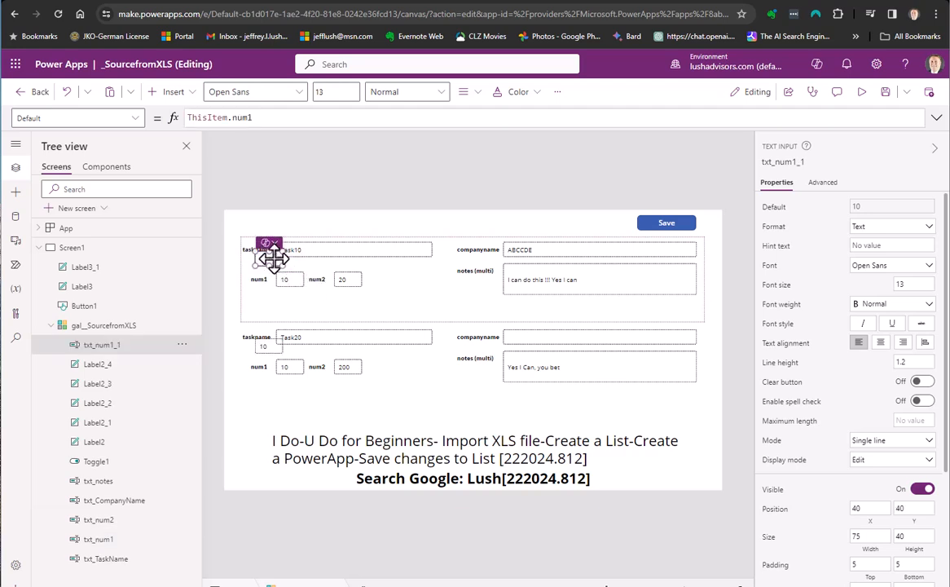
left_click_drag(277, 256, 292, 303)
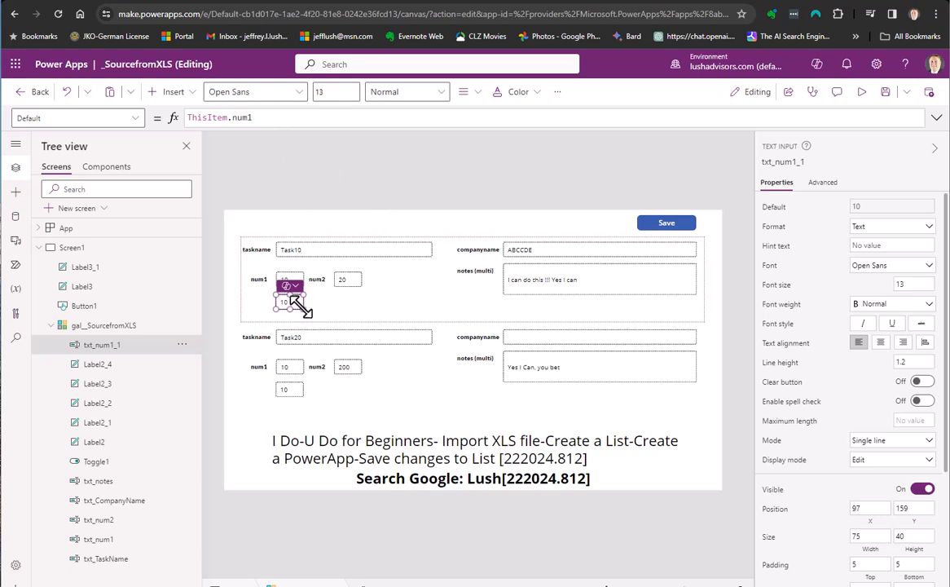
- Set the Default property of the copied input to ThisItem.perc1
double_click(242, 117)
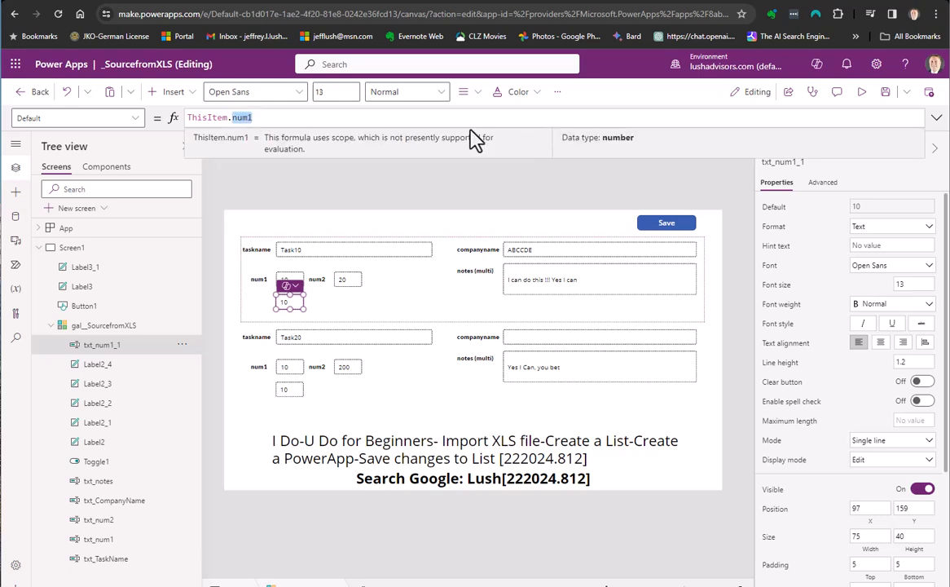
type("perc")
left_click(471, 128)
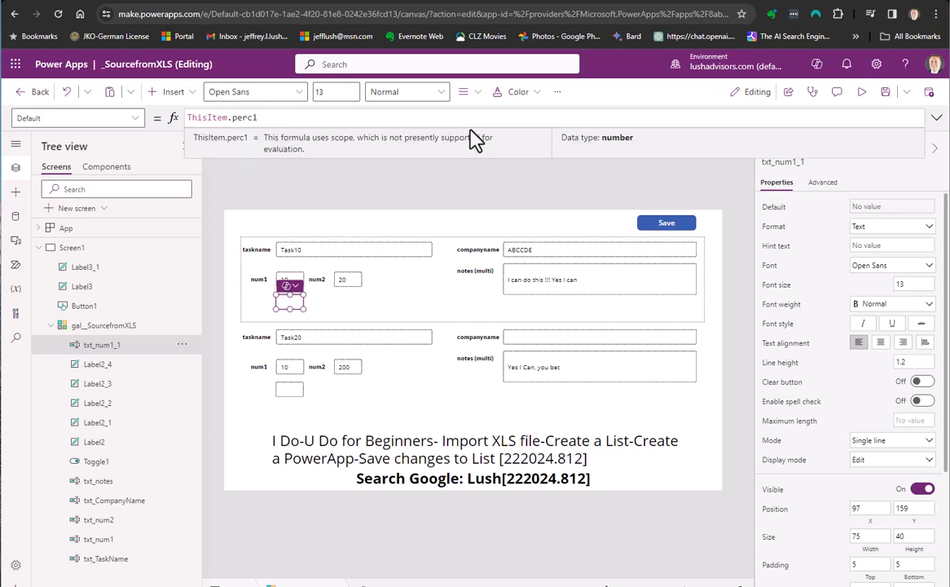
- Rename the txt_num1_1 control as txt_perc1
double_click(242, 116)
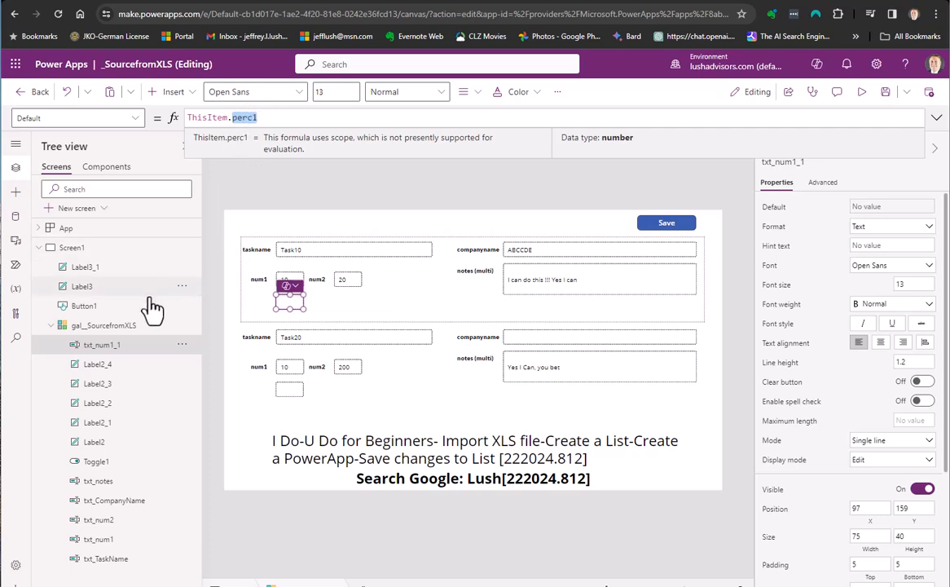
double_click(98, 346)
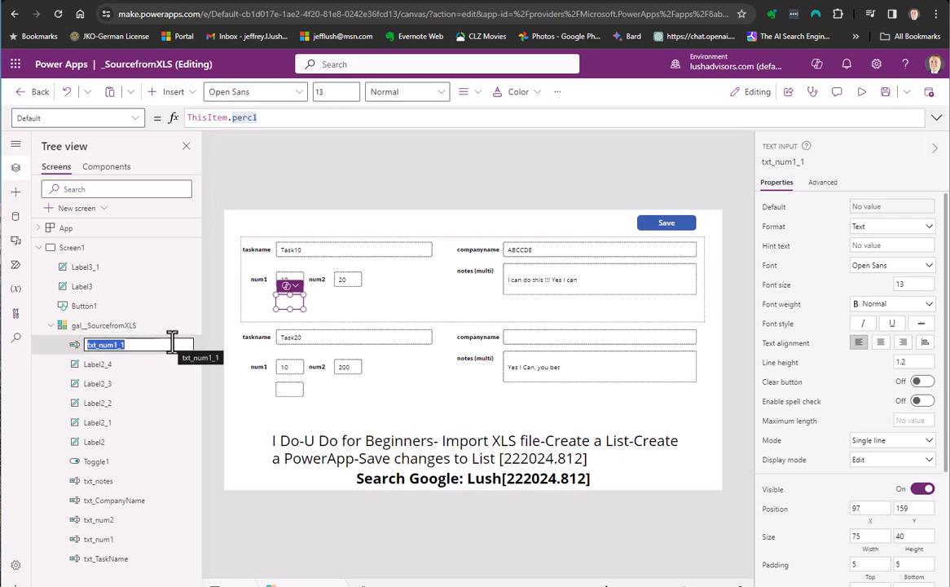
type("txt")
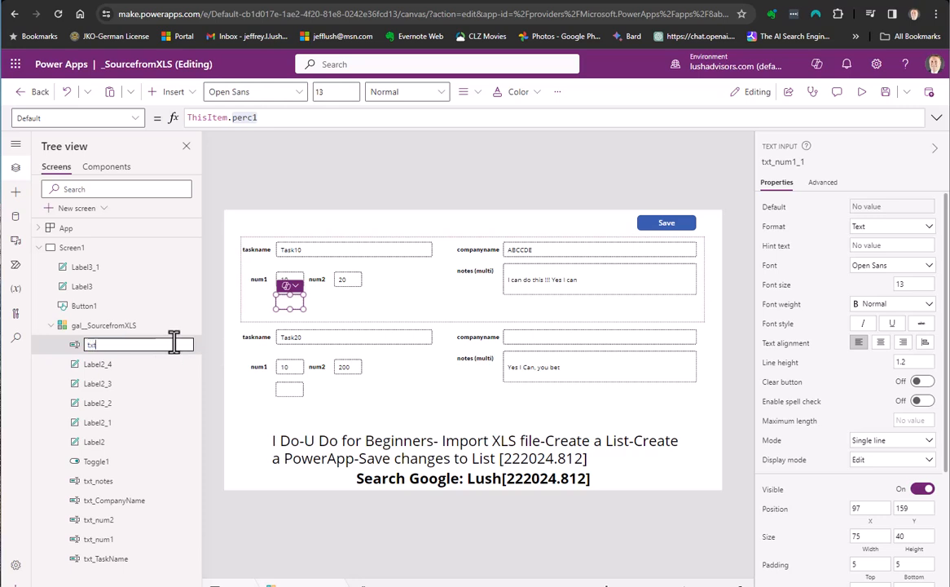
type("_")
type("perc1")
key("Return")
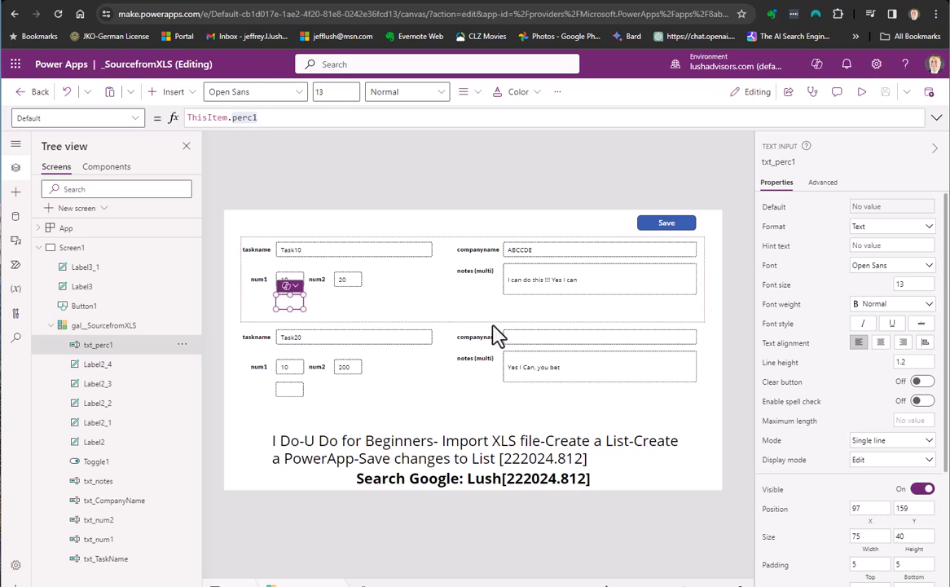
- Rename the Label2 control that captions the num1 input as lbl_num1
left_click(259, 279)
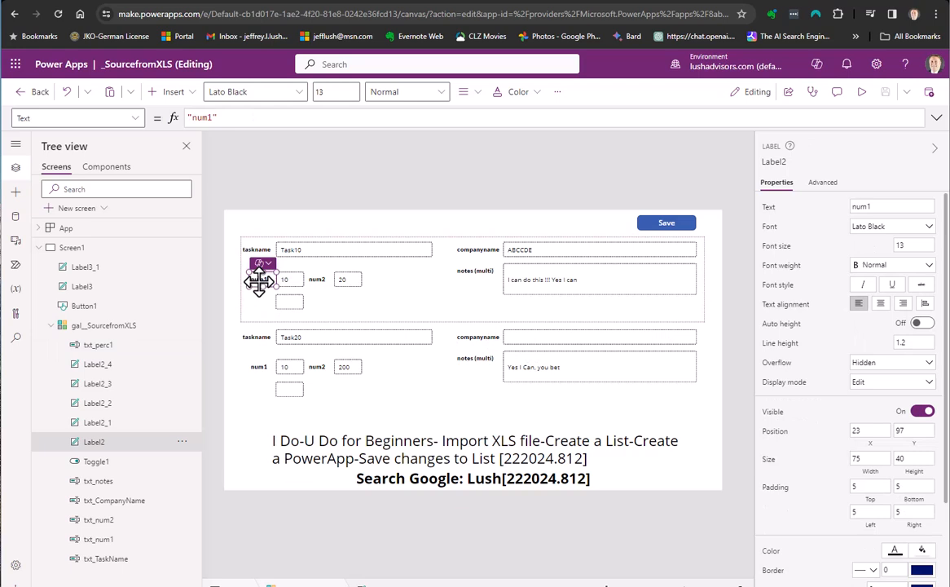
double_click(97, 453)
type("lbl_")
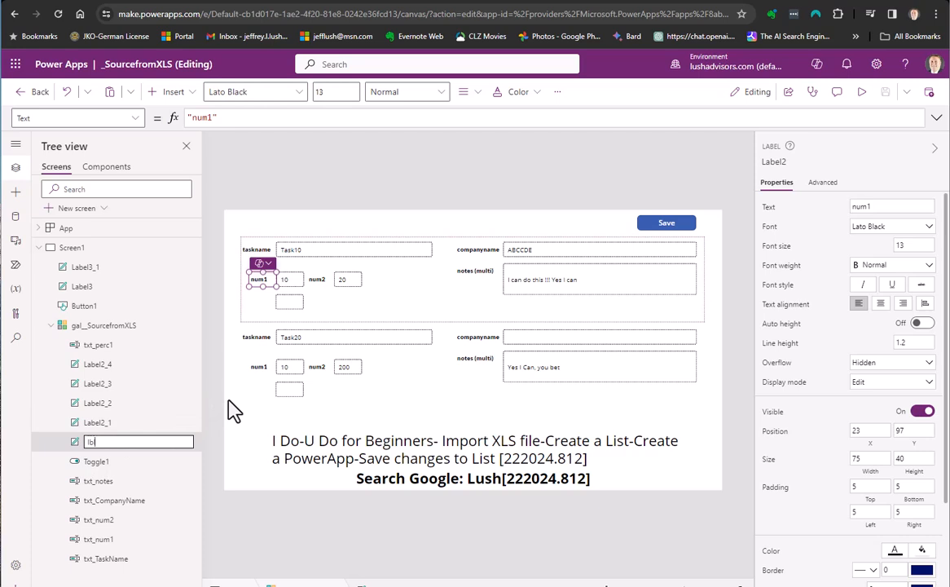
type("num1")
key("Return")
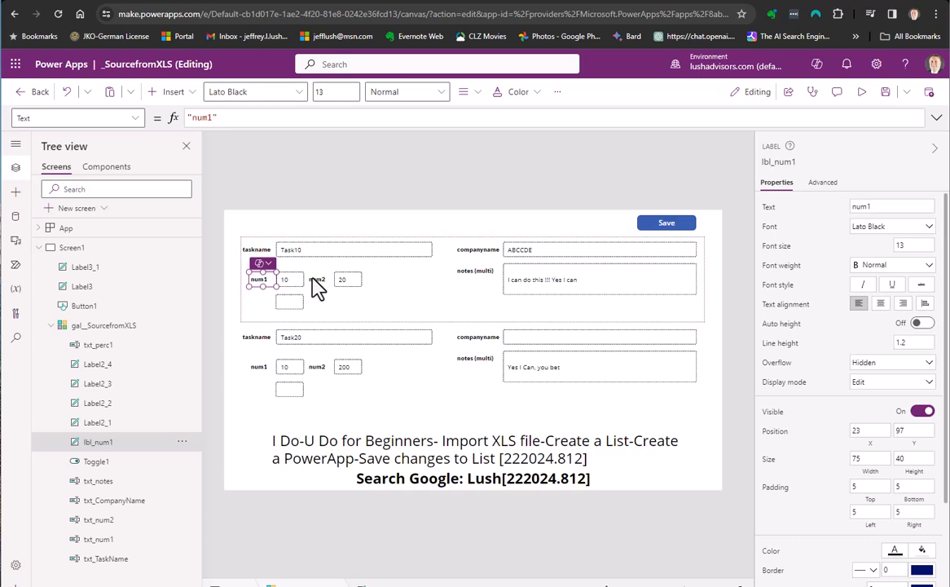
- Duplicate the lbl_num1 label, place the copy beside the txt_perc1 input at X 23, Y 159, and set its text to "perc1"
key("ctrl+v")
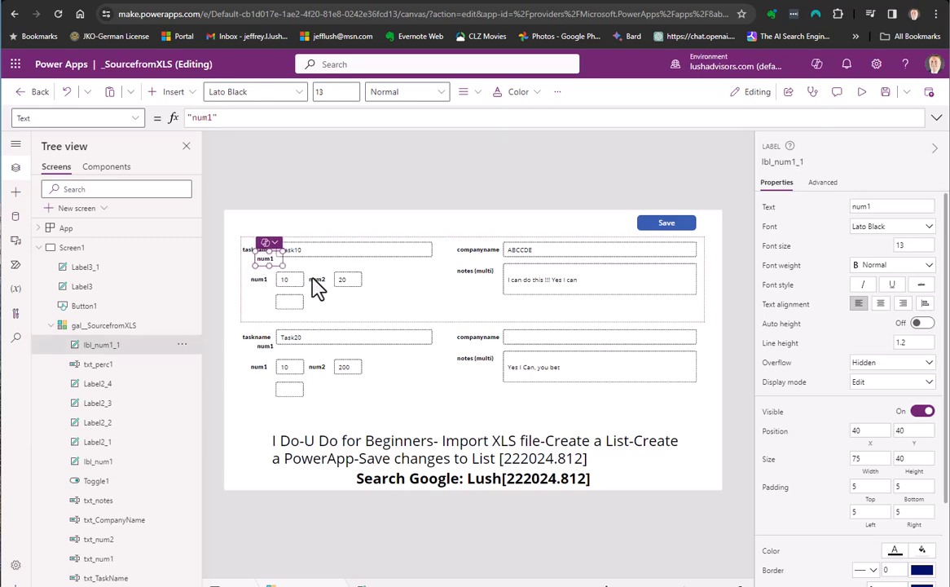
left_click_drag(271, 260, 265, 302)
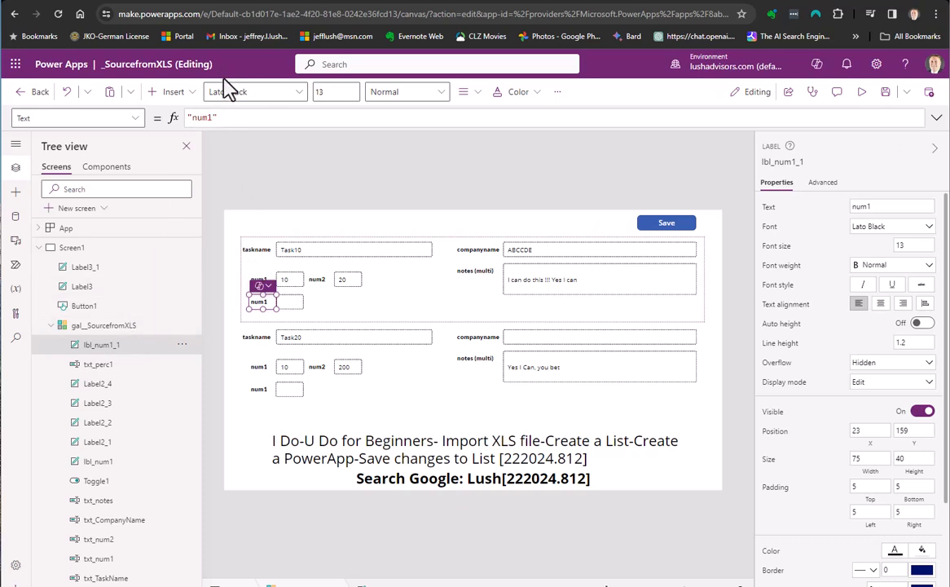
double_click(200, 117)
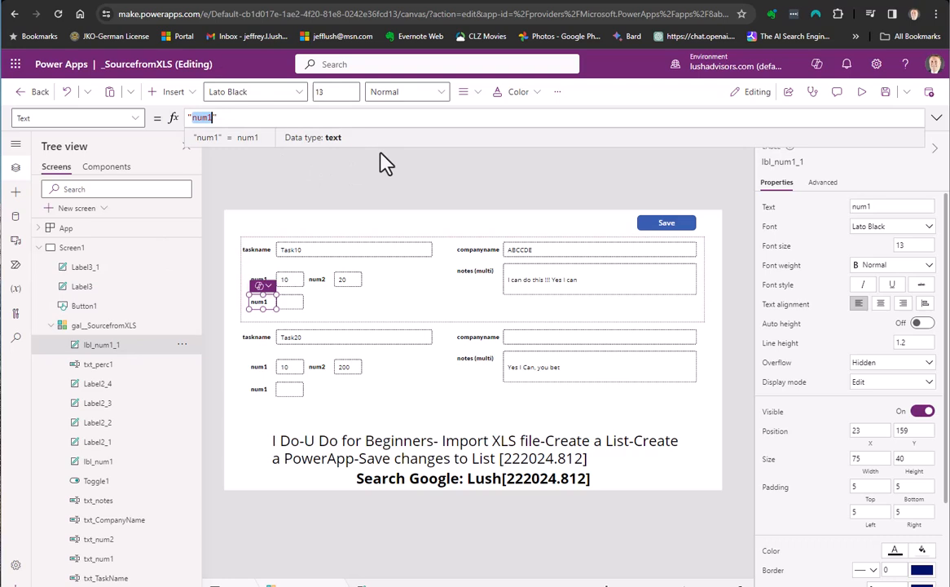
type("perc")
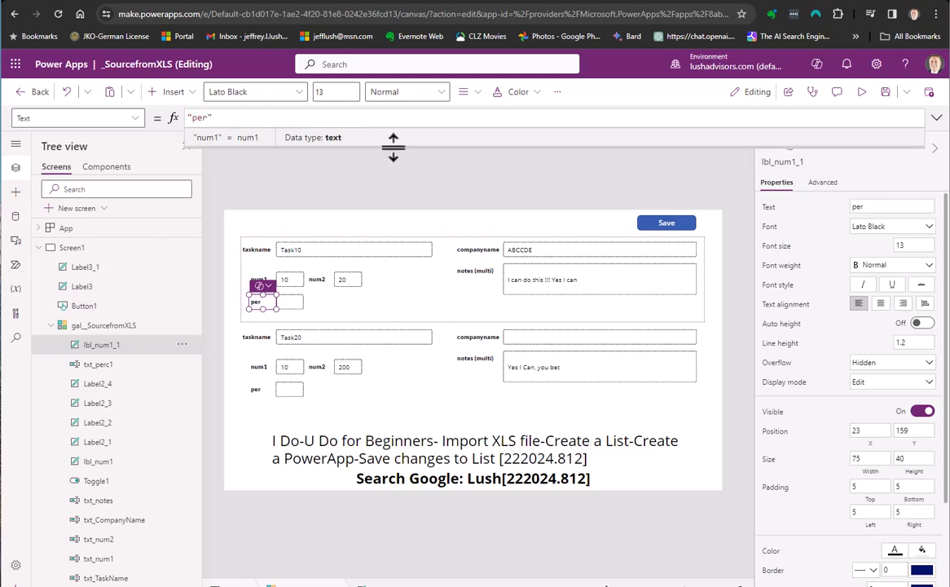
type("1")
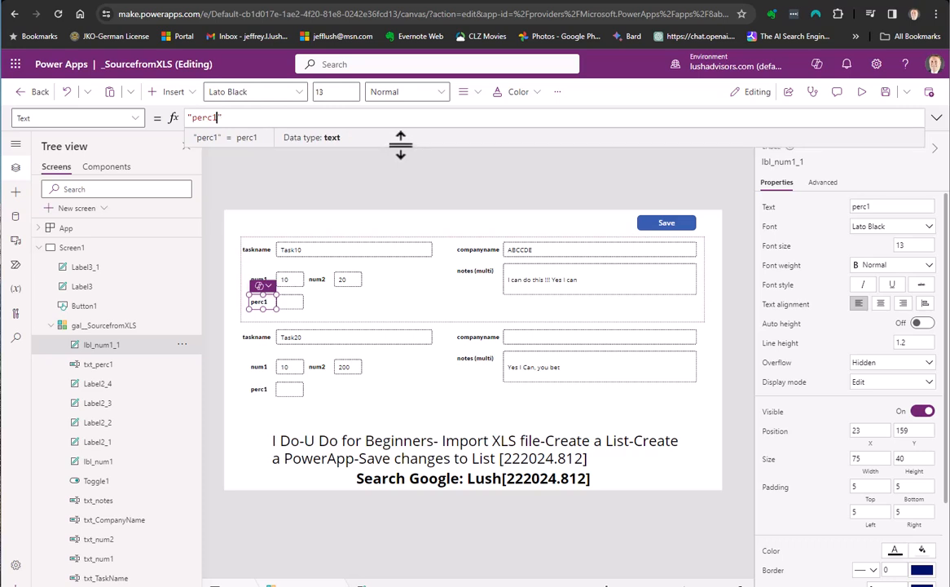
- Rename the copied label lbl_num1_1 as lbl_perc1
double_click(203, 116)
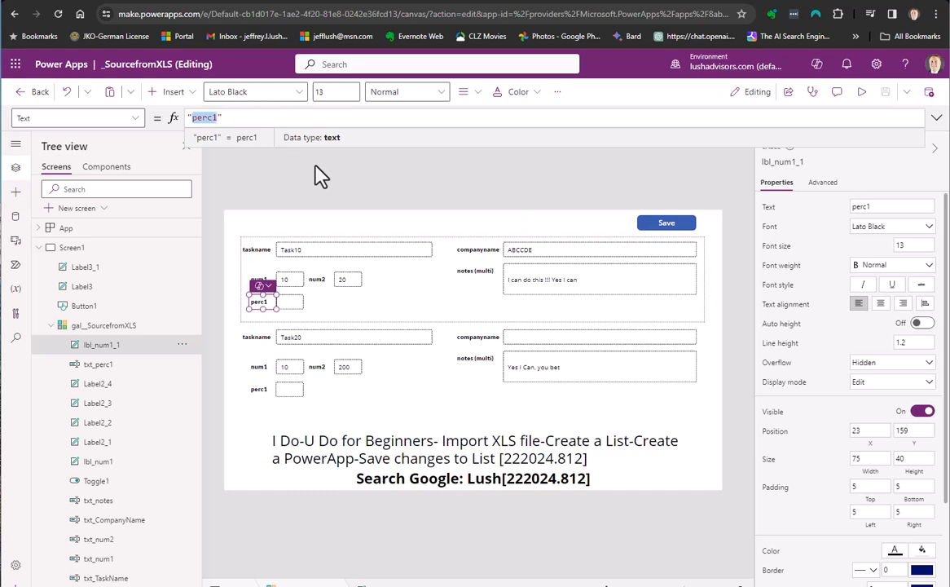
double_click(105, 345)
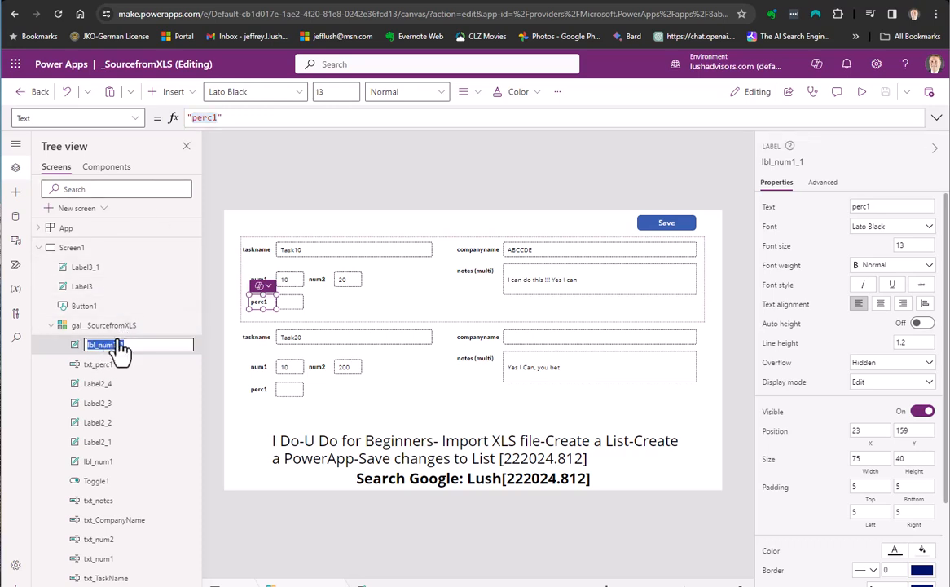
key("BackSpace")
type("lbl")
type("perc1")
key("Return")
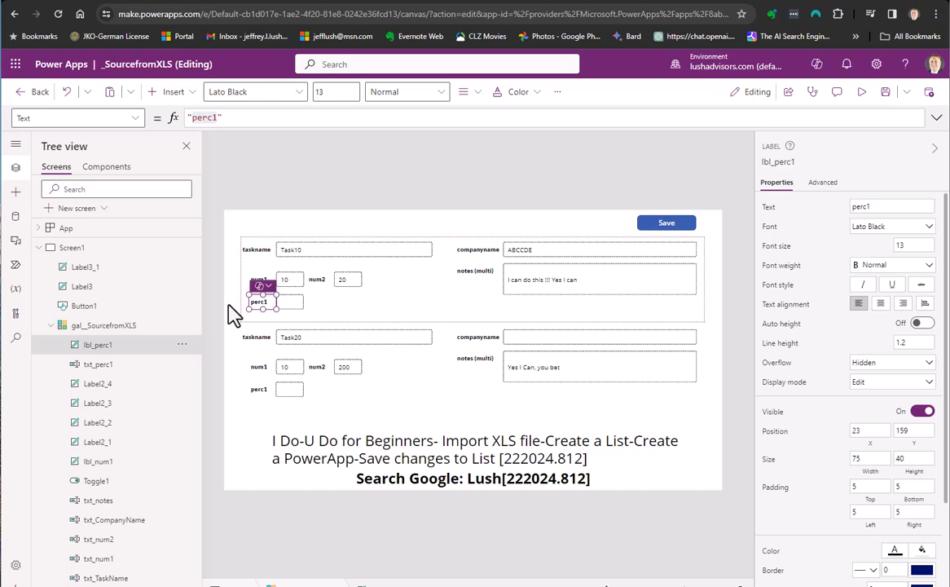
- Replace the Default formula of the txt_perc1 input with Text(ThisItem.num1)
left_click(298, 302)
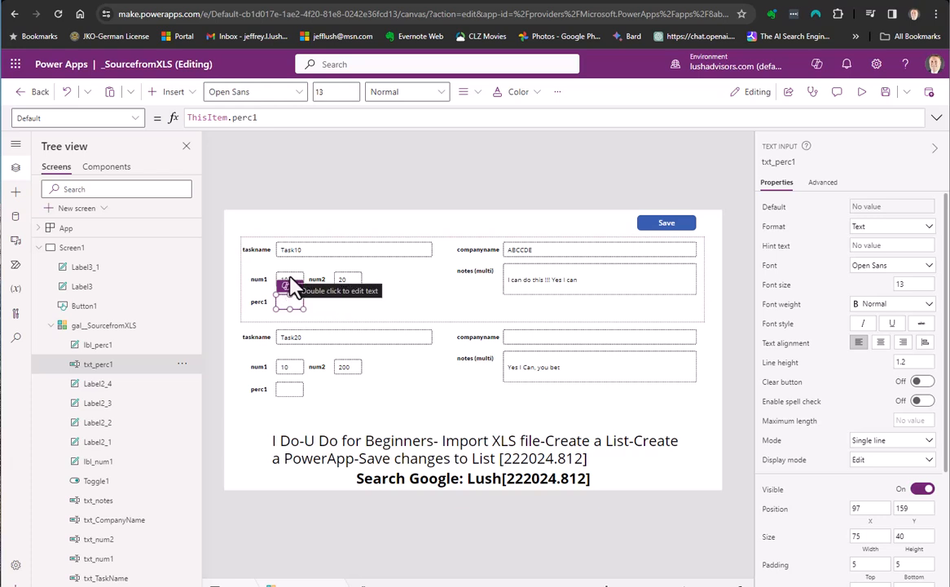
left_click(290, 281)
left_click(292, 303)
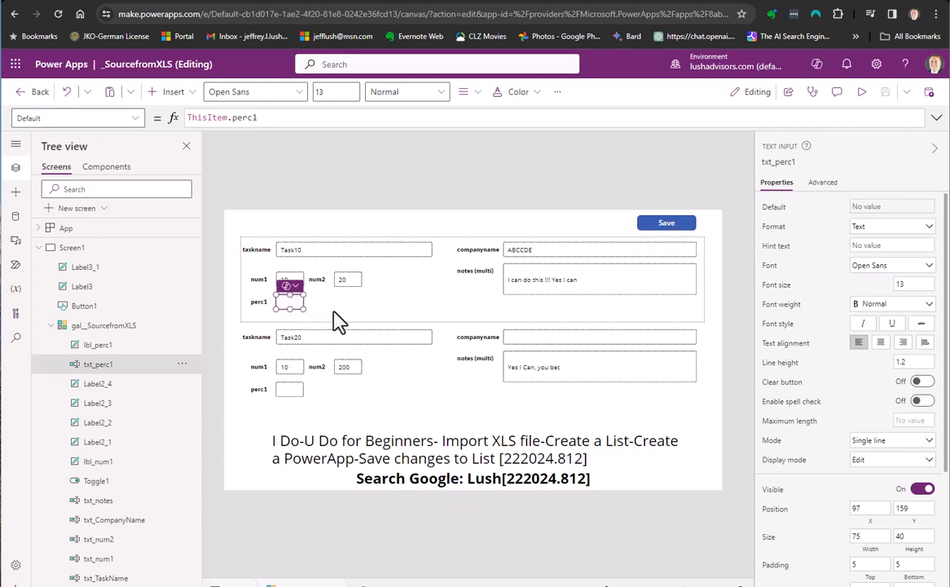
left_click(255, 117)
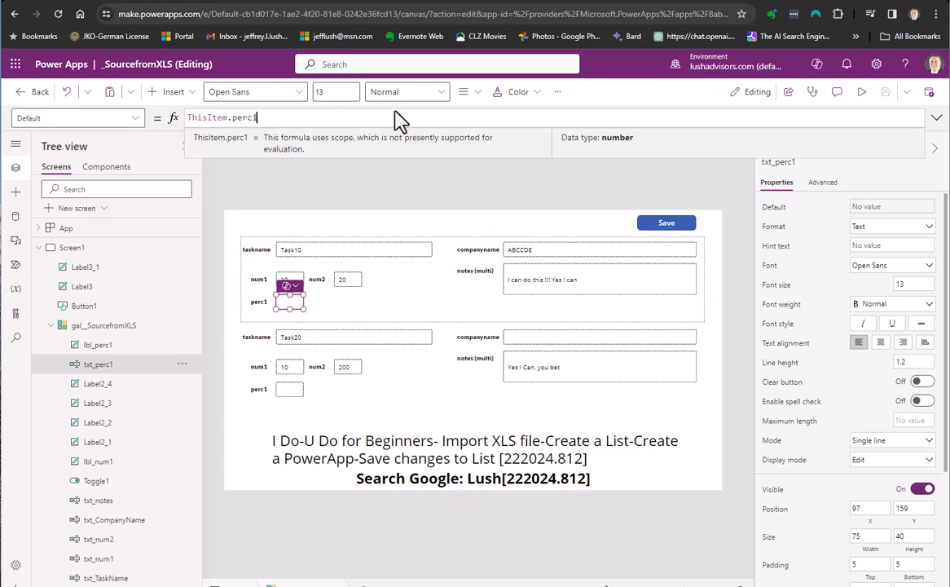
key("ctrl+a")
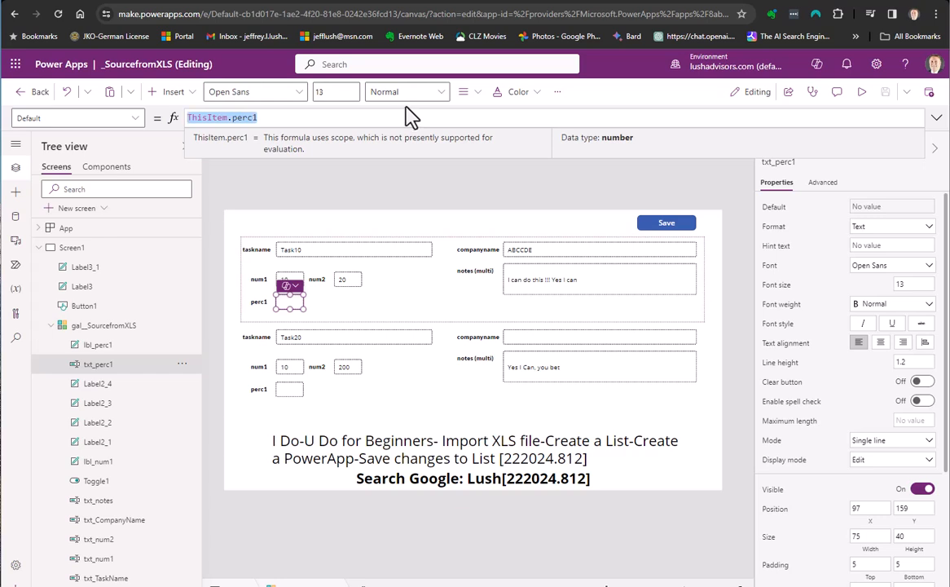
type("Text")
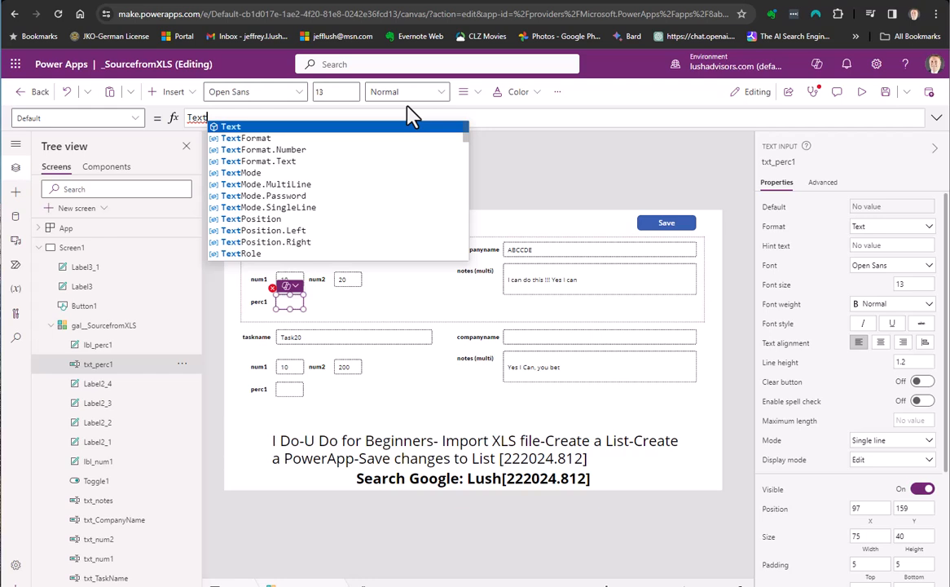
type("(")
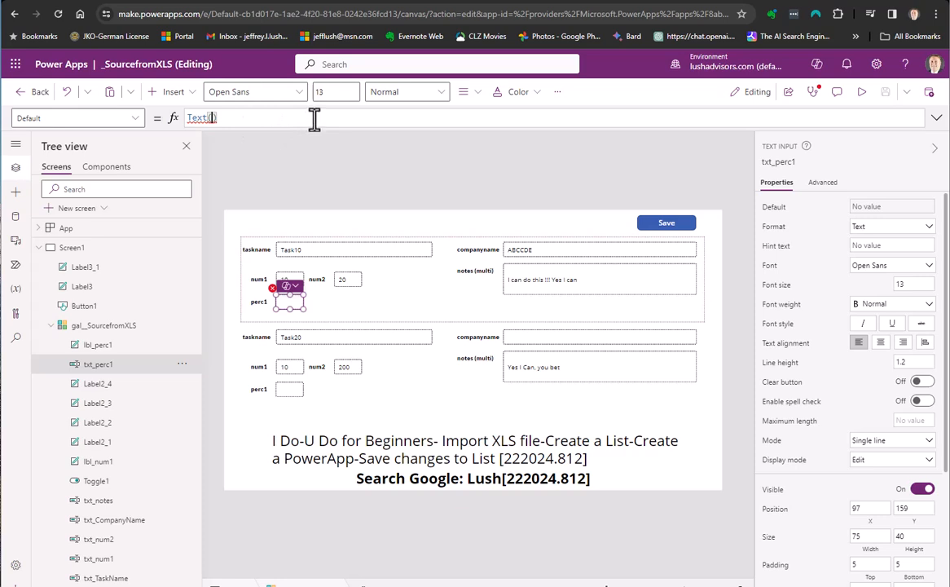
type("num")
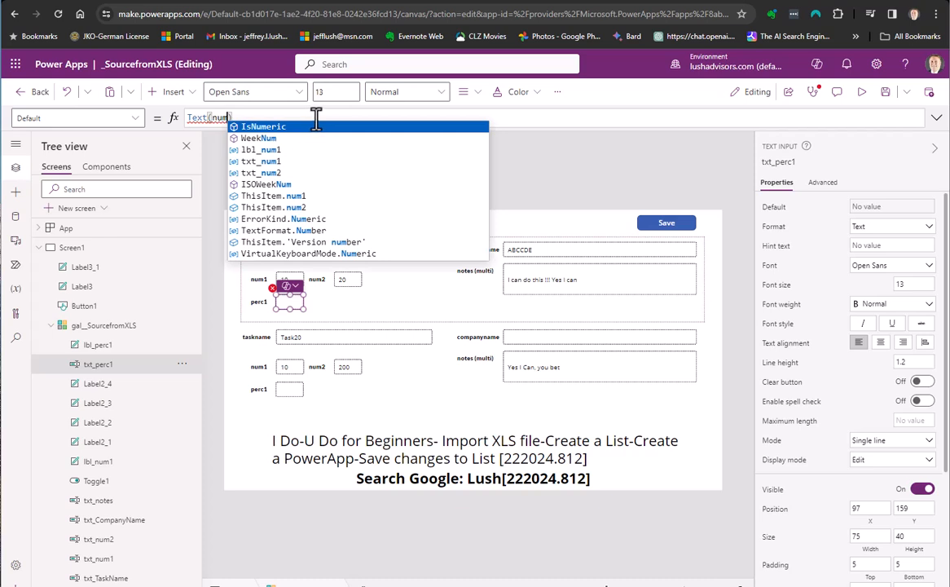
key("BackSpace")
key("BackSpace")
key("BackSpace")
type("t")
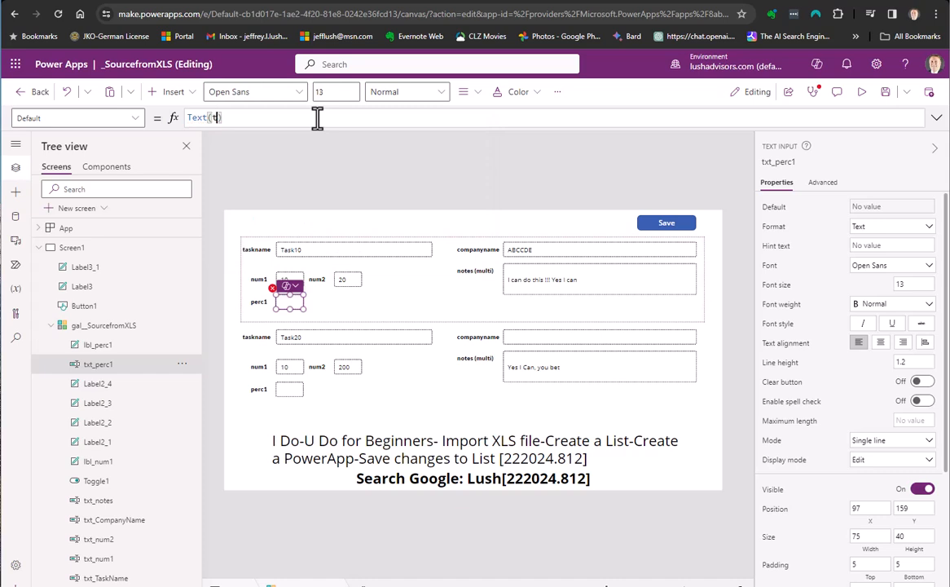
type("his")
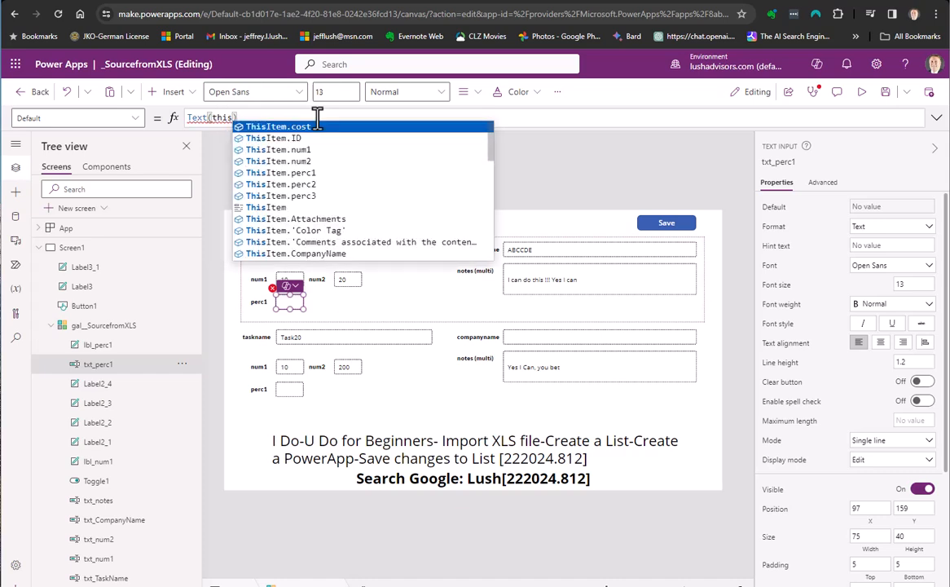
left_click(302, 153)
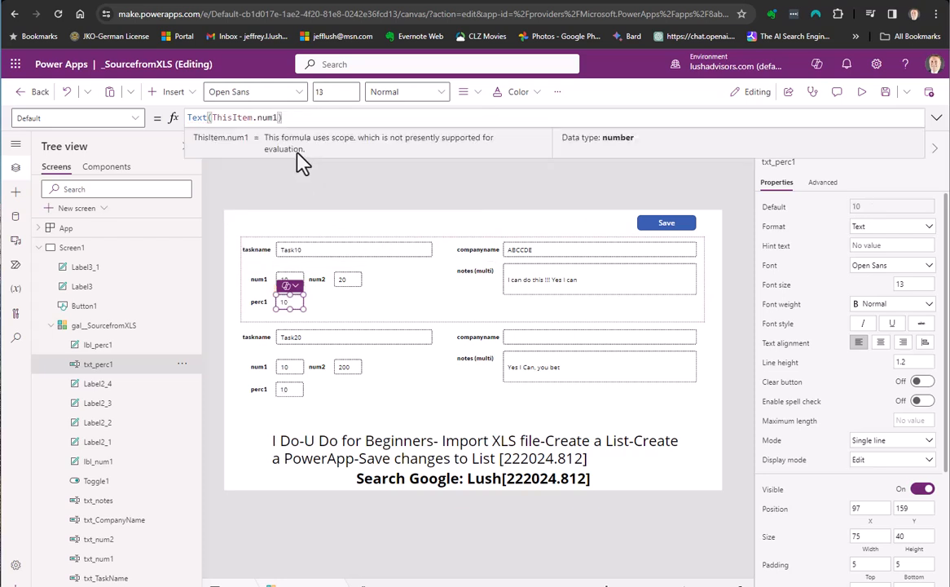
- Extend the value in txt_perc1's Text formula to ThisItem.num1 / (ThisItem.num2+ThisItem.num1)* 100
type("/")
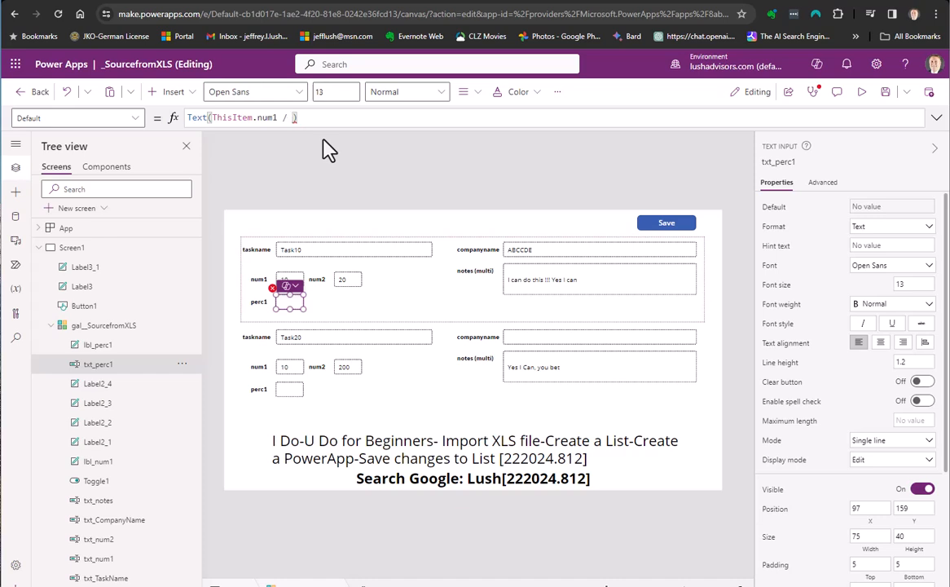
type("()")
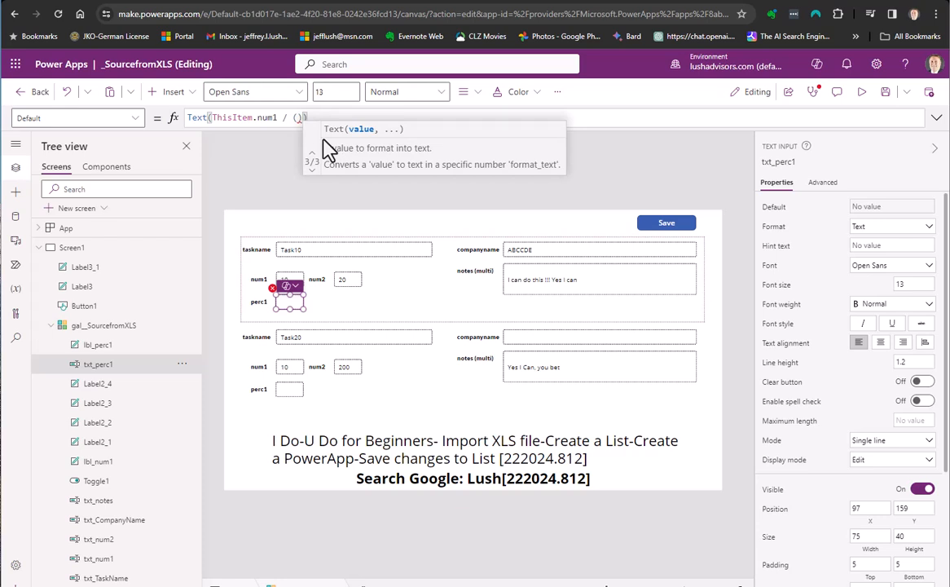
key("Left")
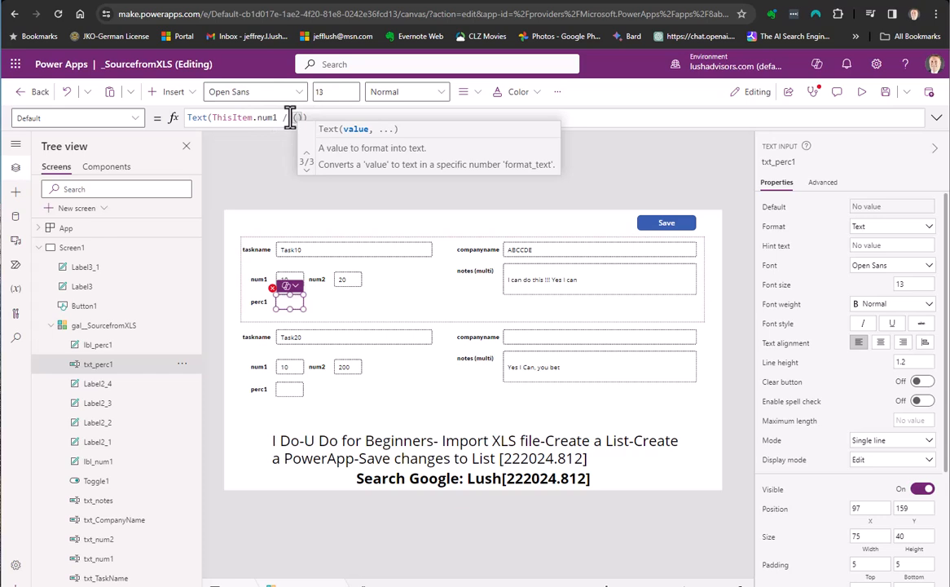
type("thisitem")
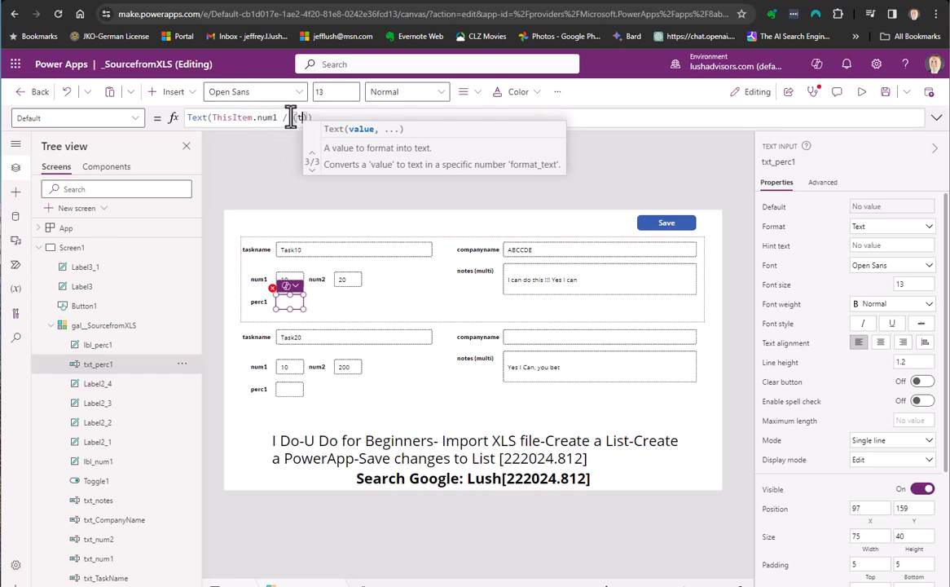
type(".num2")
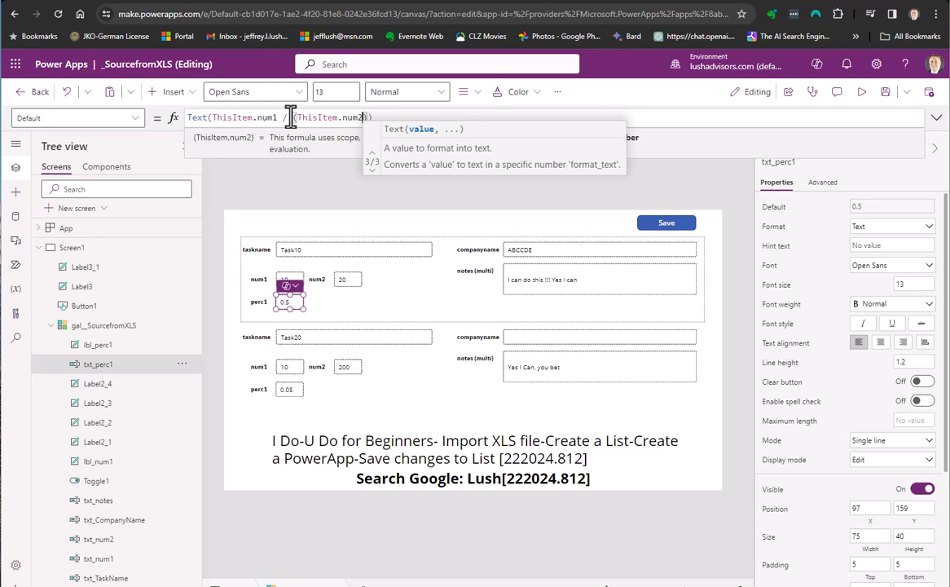
type("+thisitem")
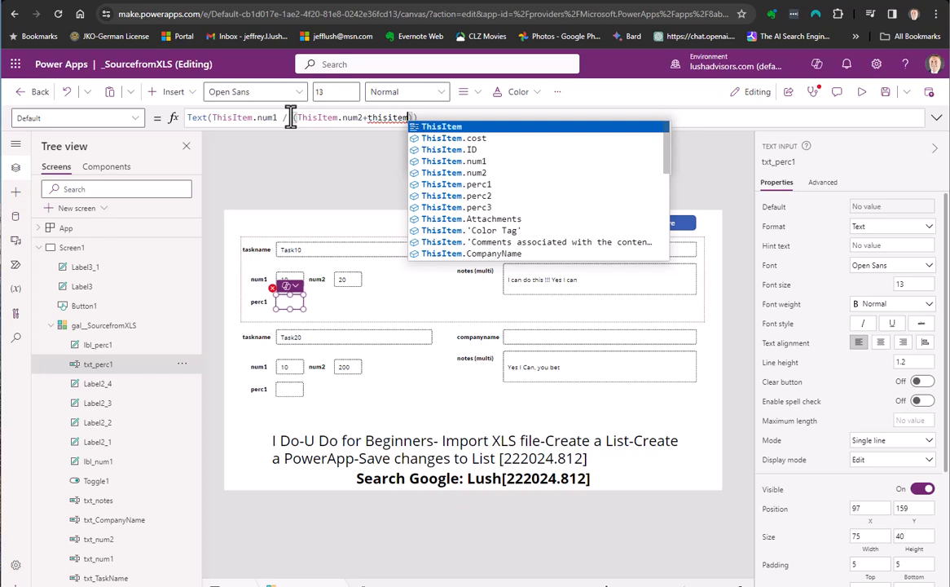
type(".num1")
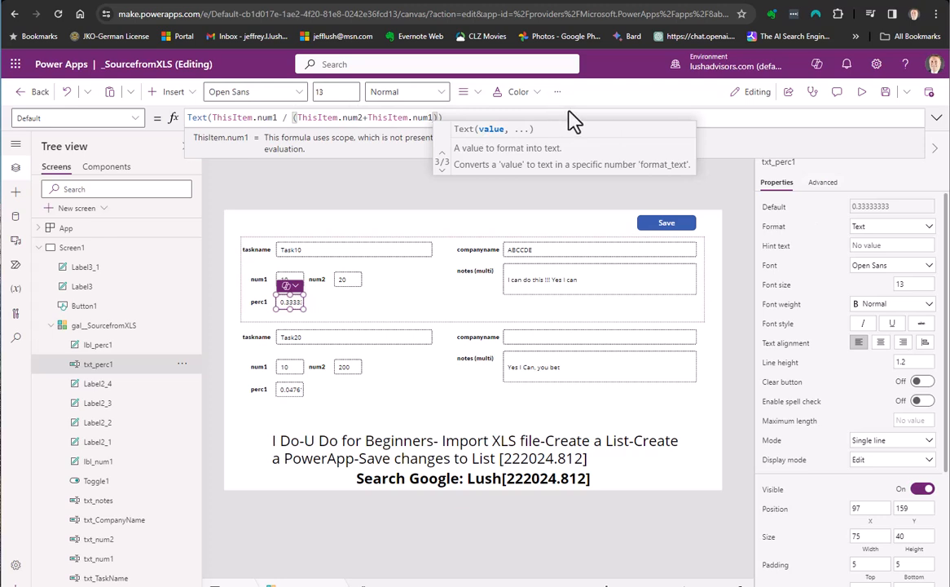
left_click(432, 116)
type(")")
type(")")
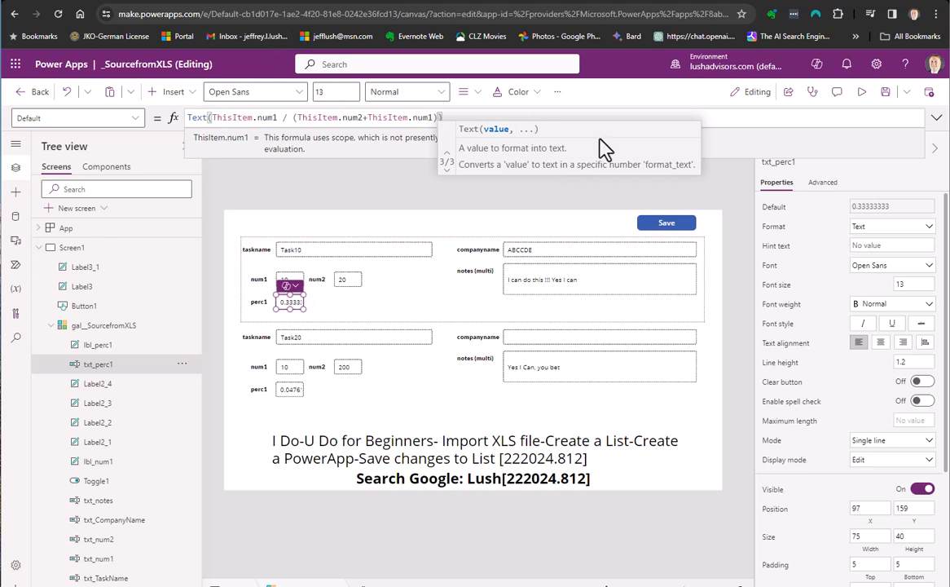
type("*")
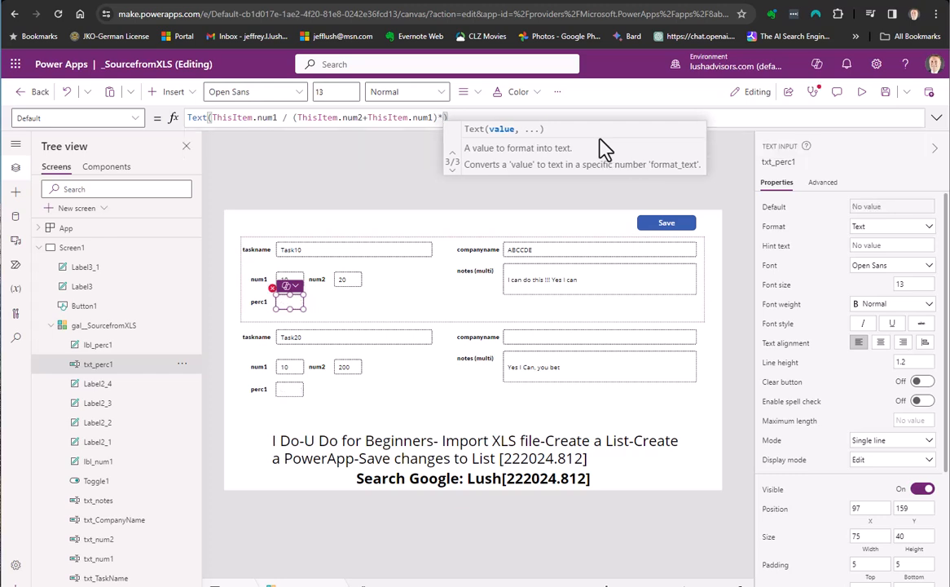
type(" 100")
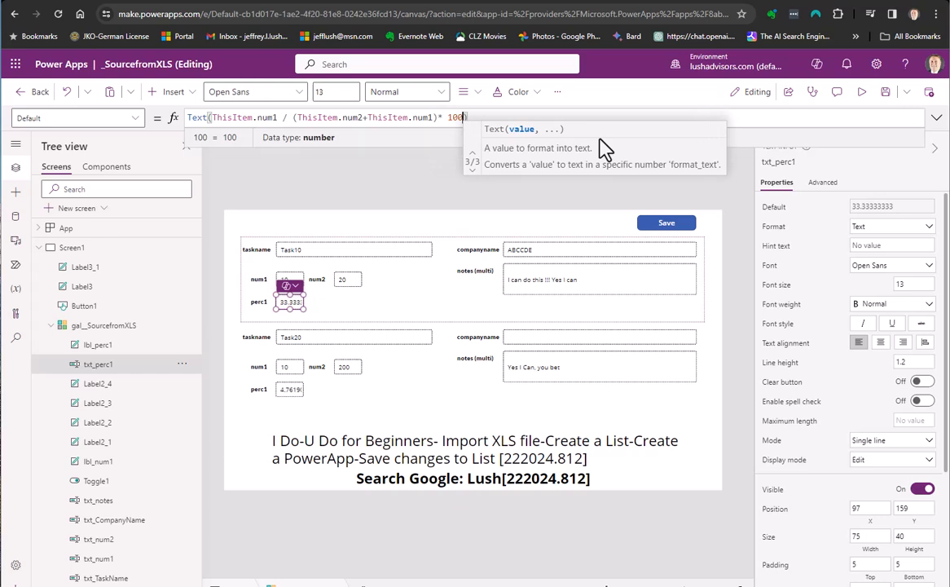
- Add the format text "0%" as the second argument of the Text formula in txt_perc1's Default property
type(", \"")
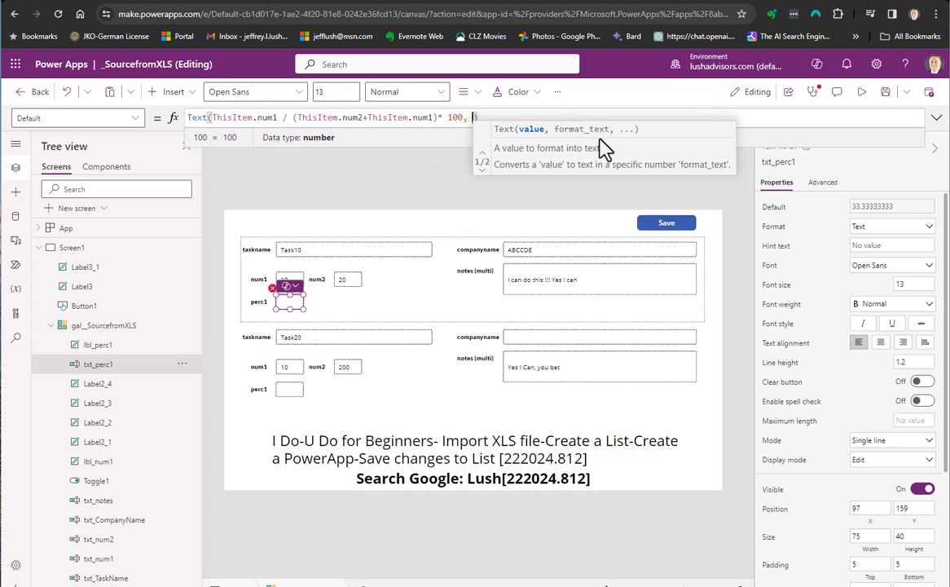
type("\"")
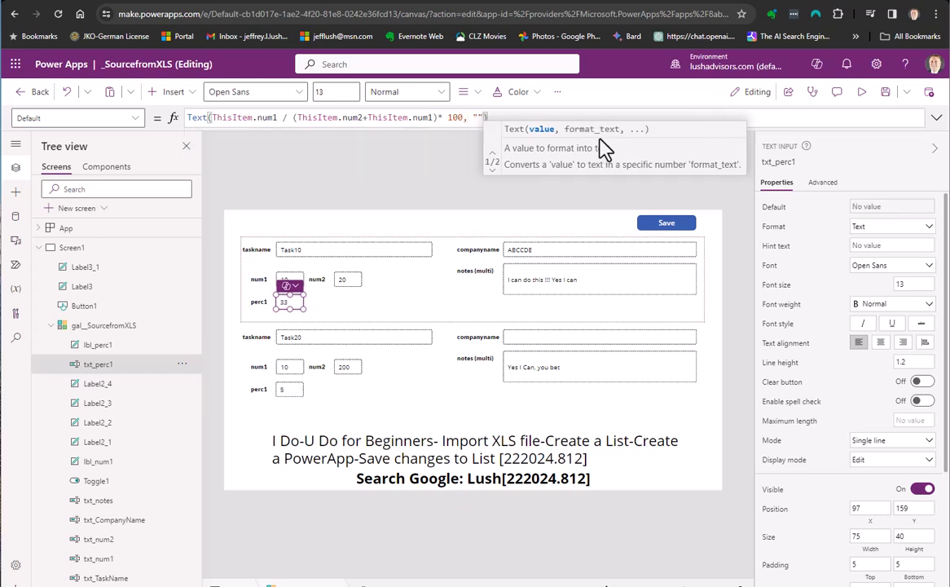
key("BackSpace")
key("BackSpace")
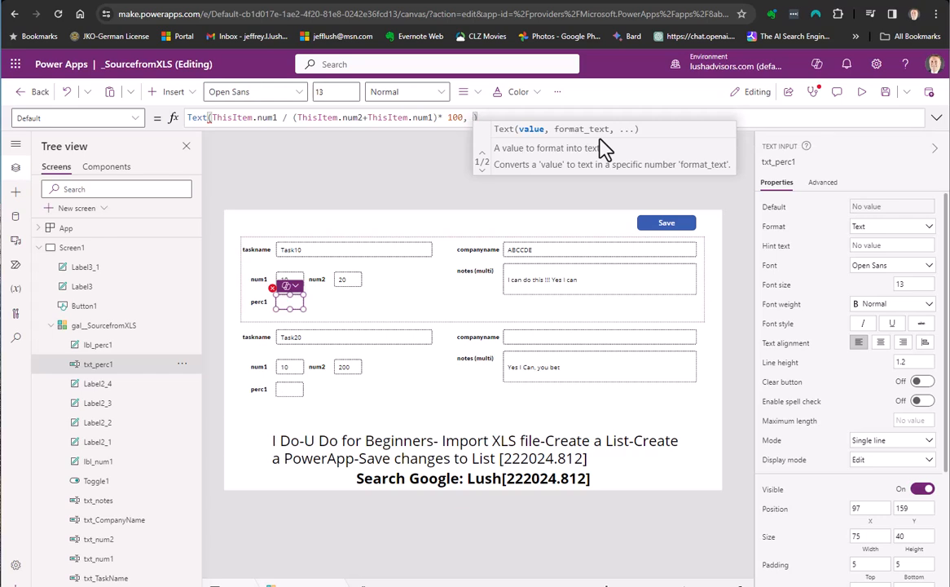
type("\"\"")
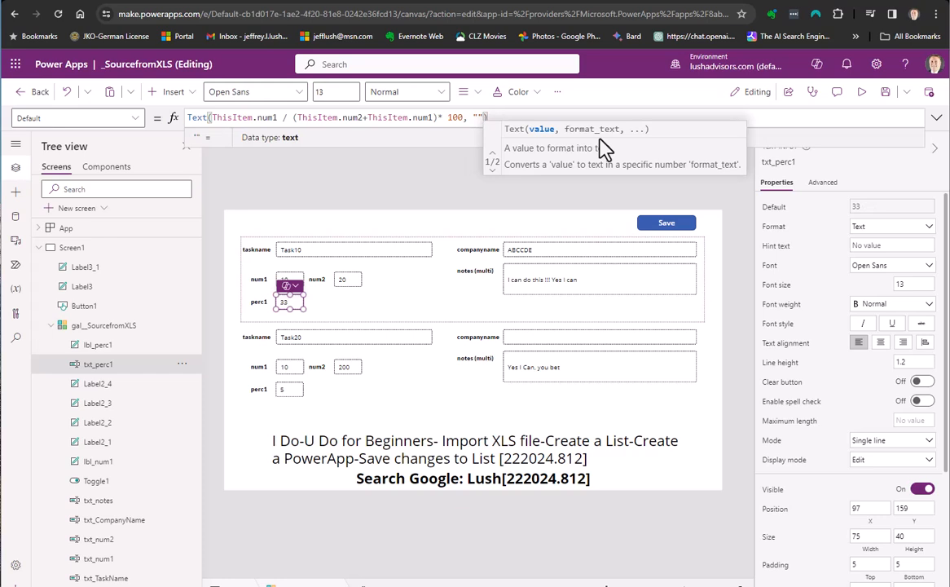
key("BackSpace")
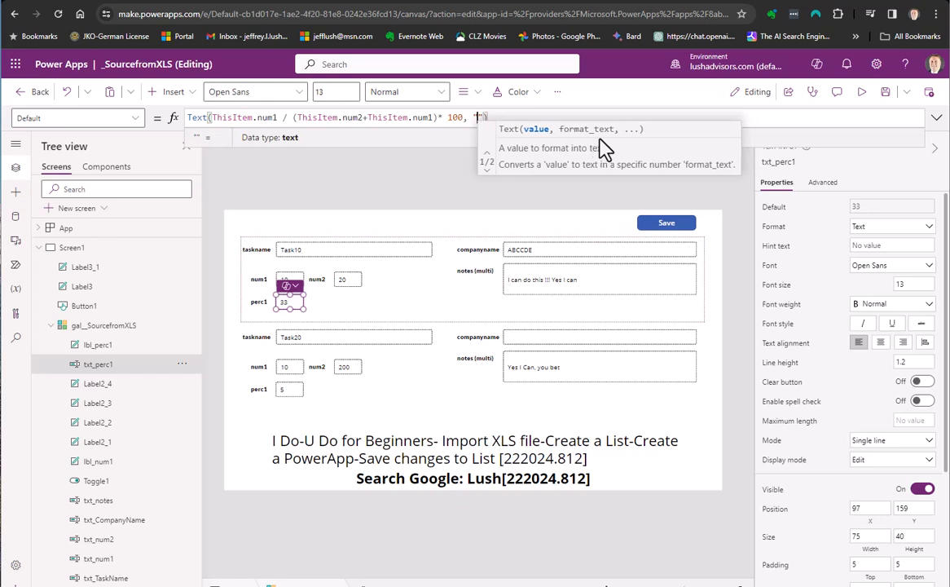
type("0")
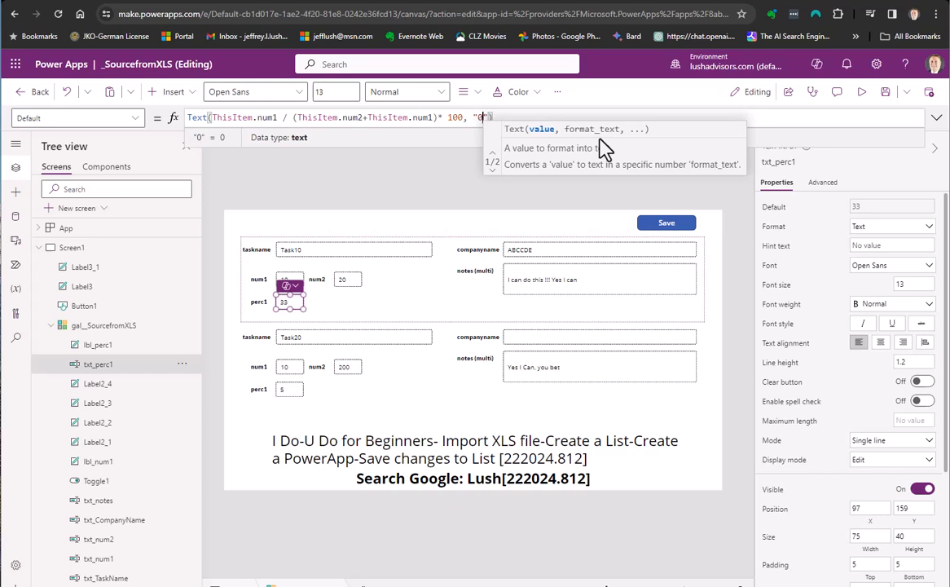
type("%")
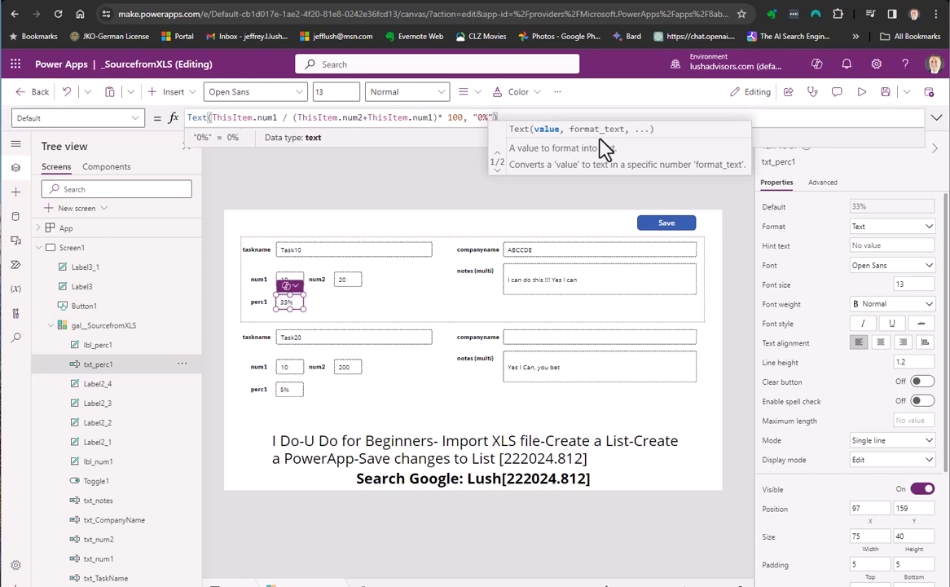
left_click(533, 115)
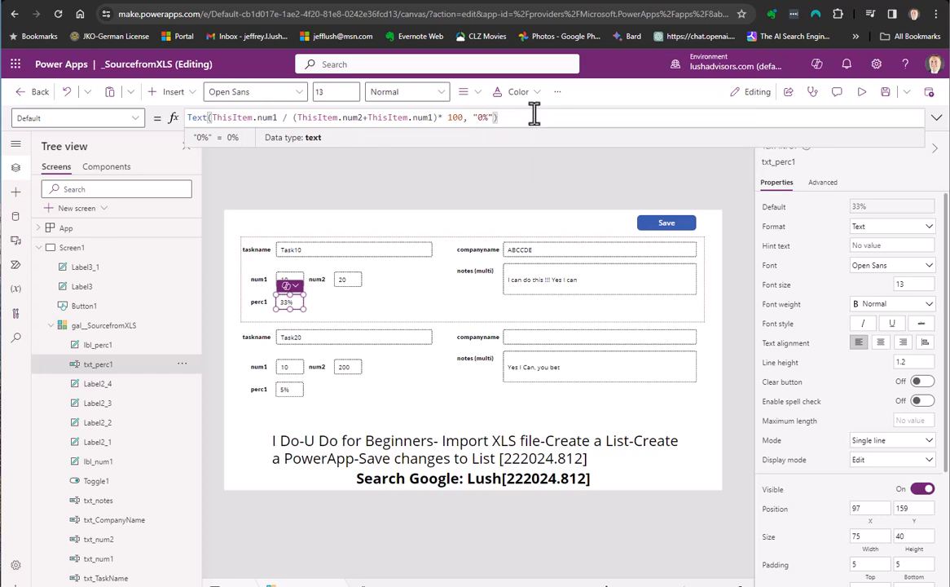
left_click(451, 226)
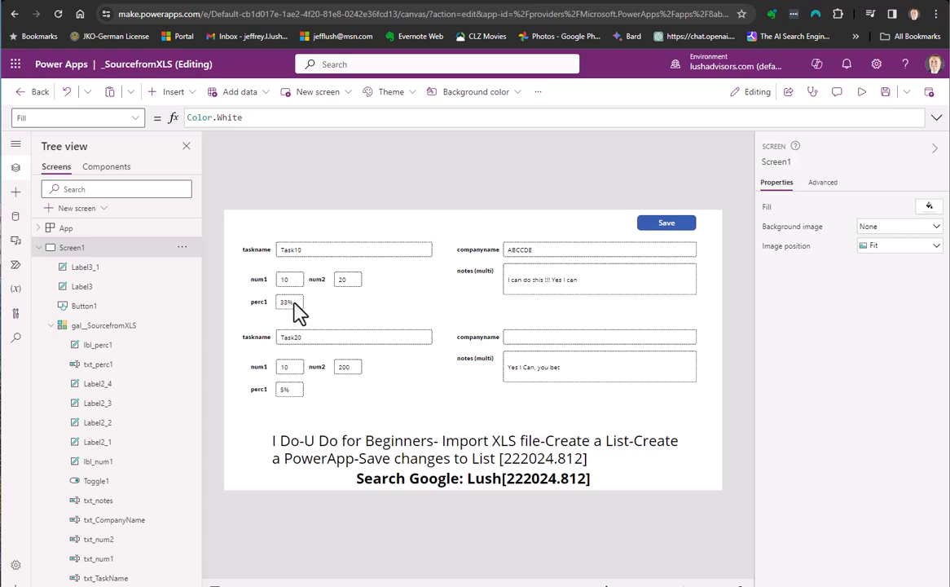
- Insert a text label into the gallery template and place it beside the txt_perc1 input at X 219, Y 159
left_click(96, 325)
left_click(247, 247)
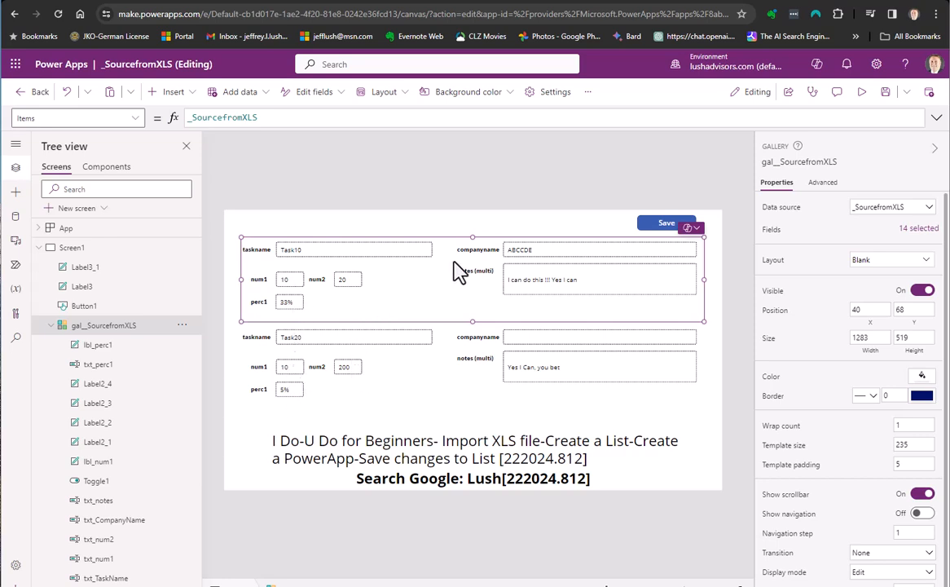
left_click(110, 327)
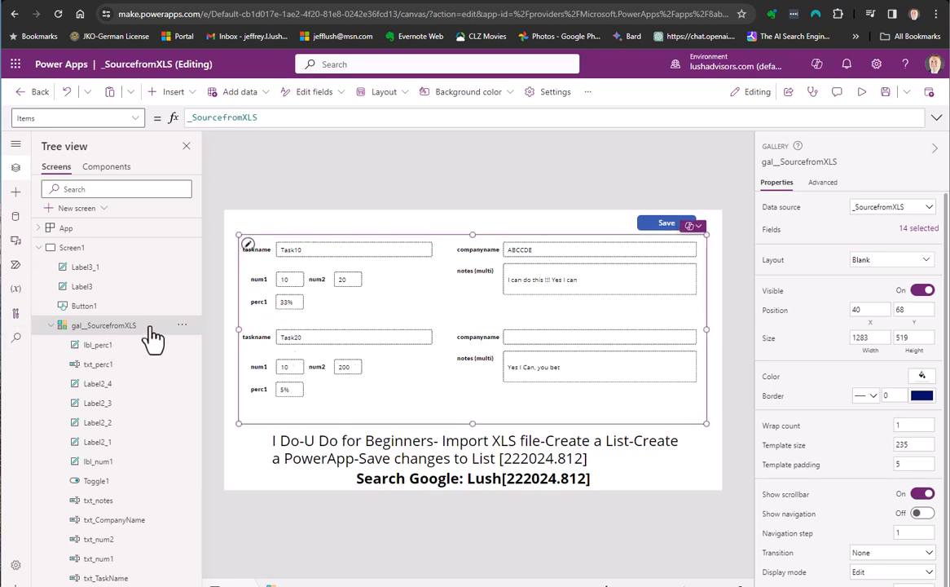
left_click(248, 245)
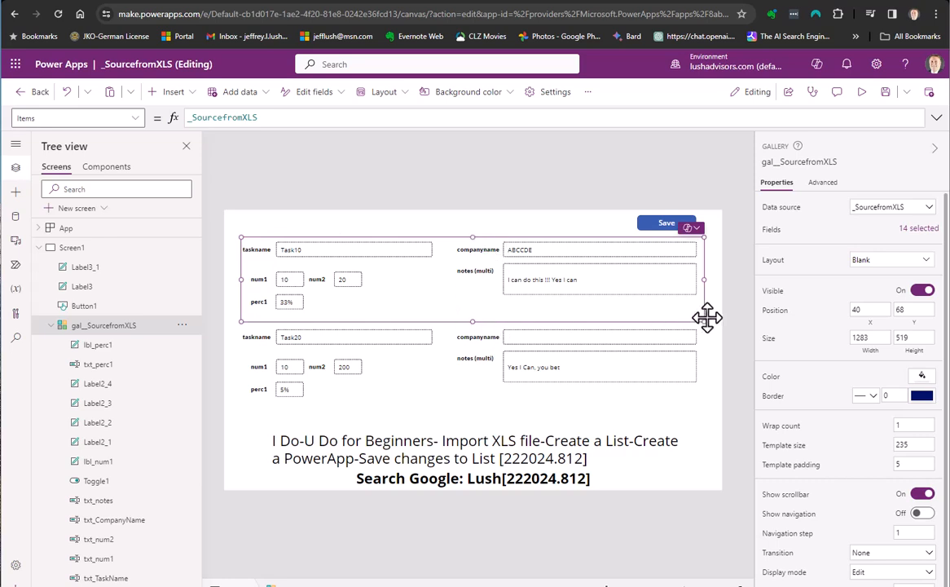
left_click(168, 93)
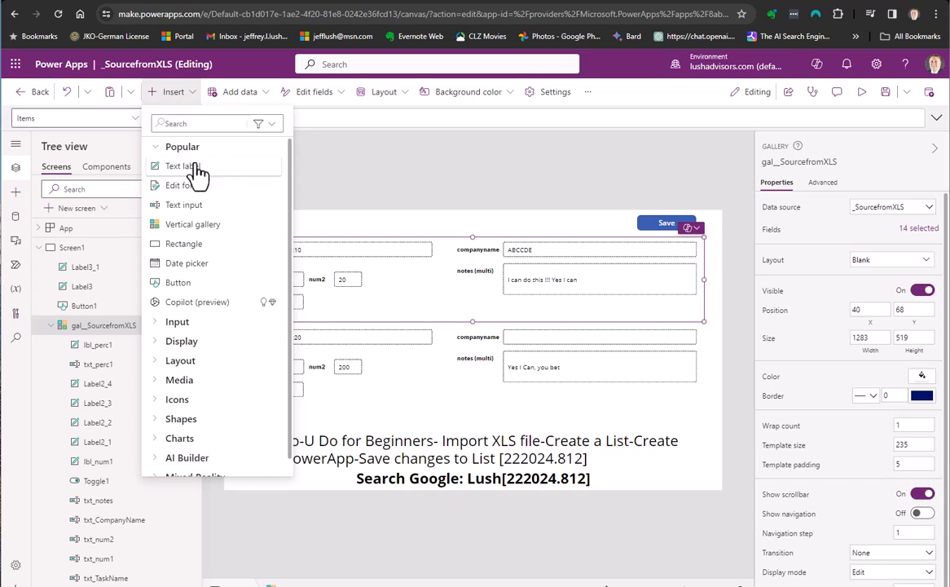
left_click(196, 167)
left_click_drag(280, 259, 333, 303)
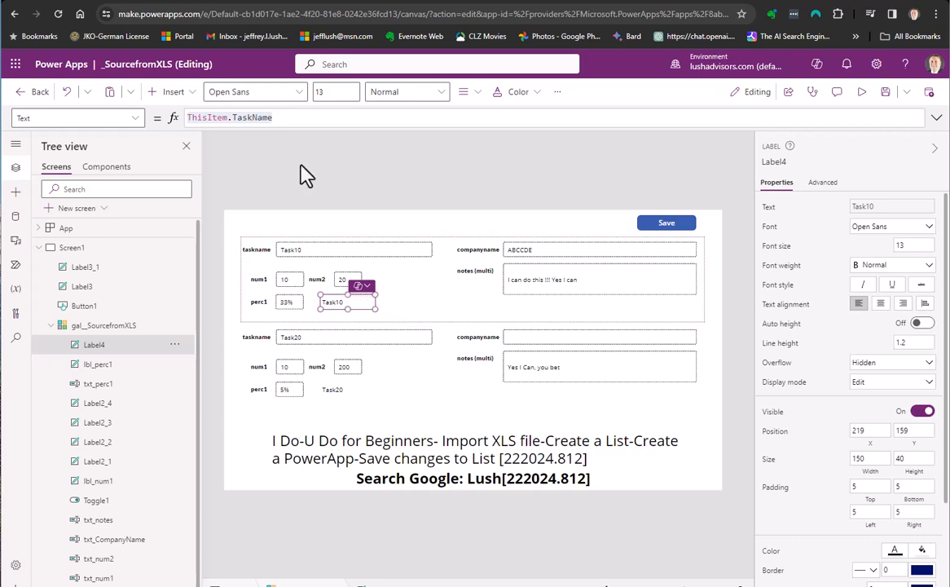
- Replace the new label's Text formula with a copy of txt_perc1's Default formula, Text(ThisItem.num1 / (ThisItem.num2+ThisItem.num1)* 100, "0%")
left_click(268, 118)
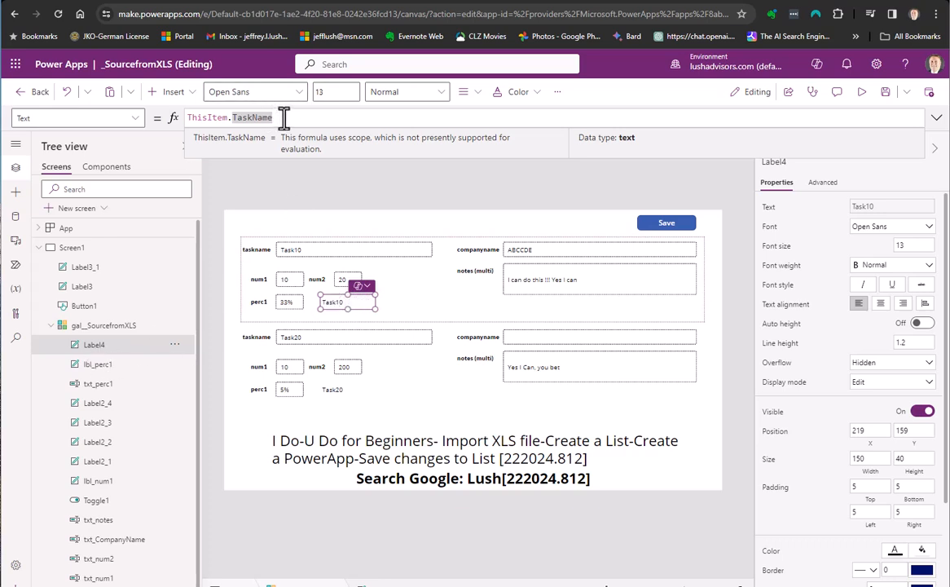
left_click_drag(330, 118, 171, 120)
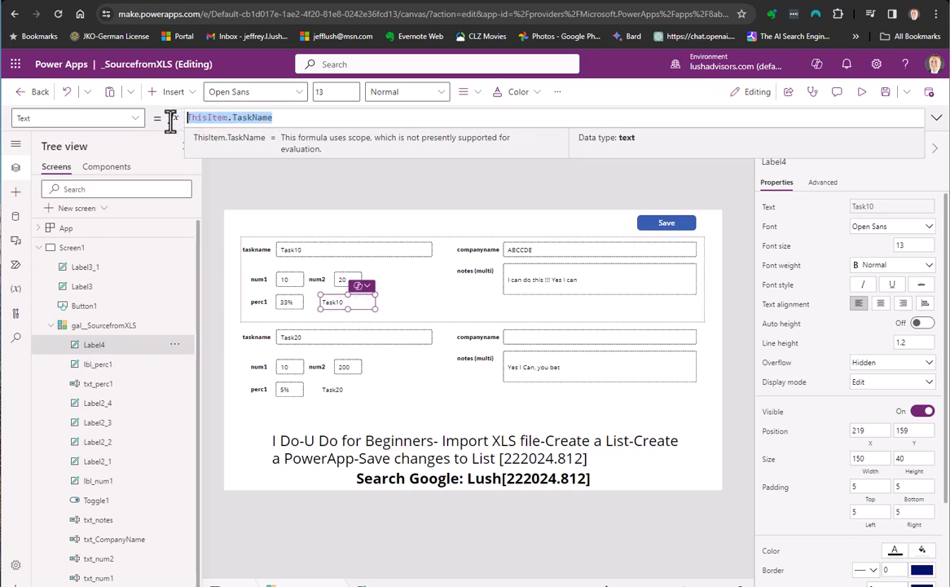
left_click(310, 118)
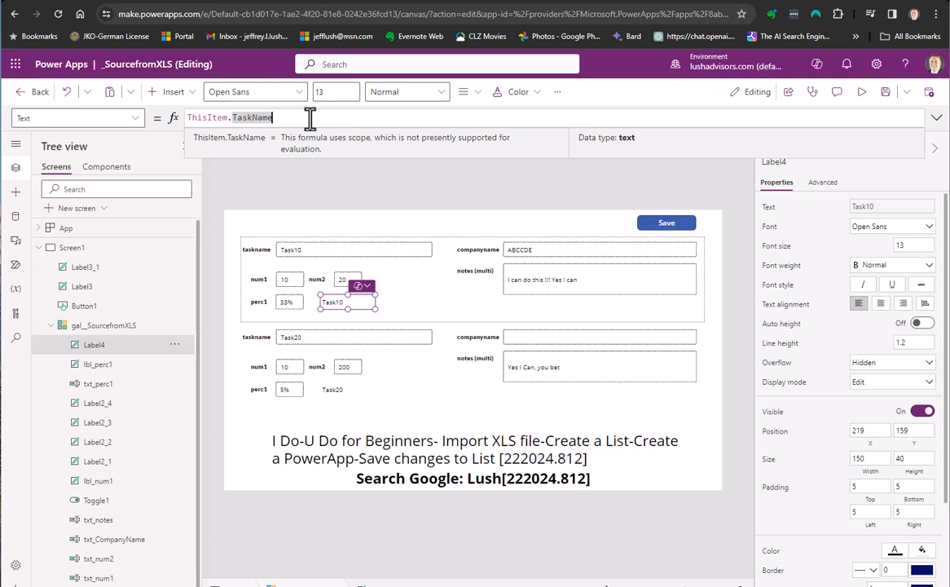
key("ctrl+a")
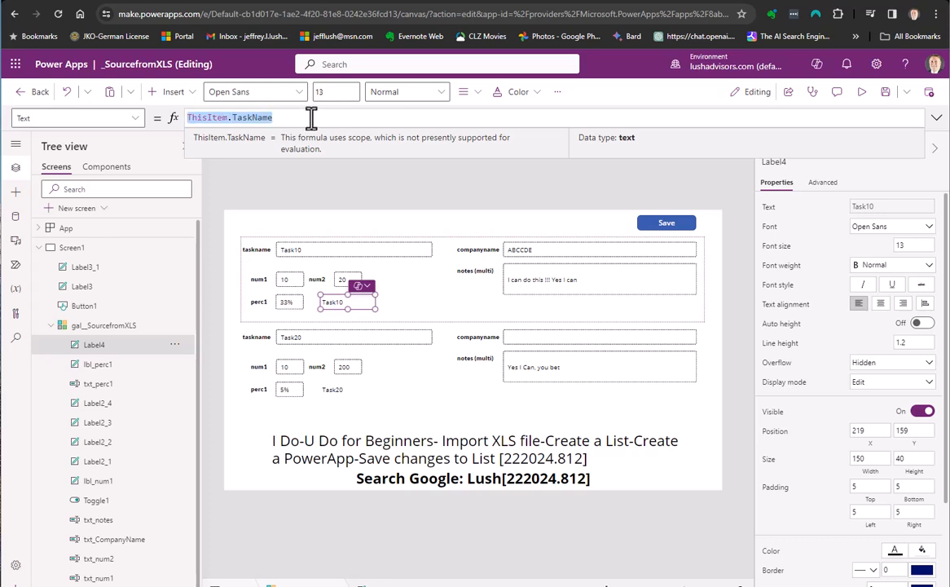
left_click(287, 300)
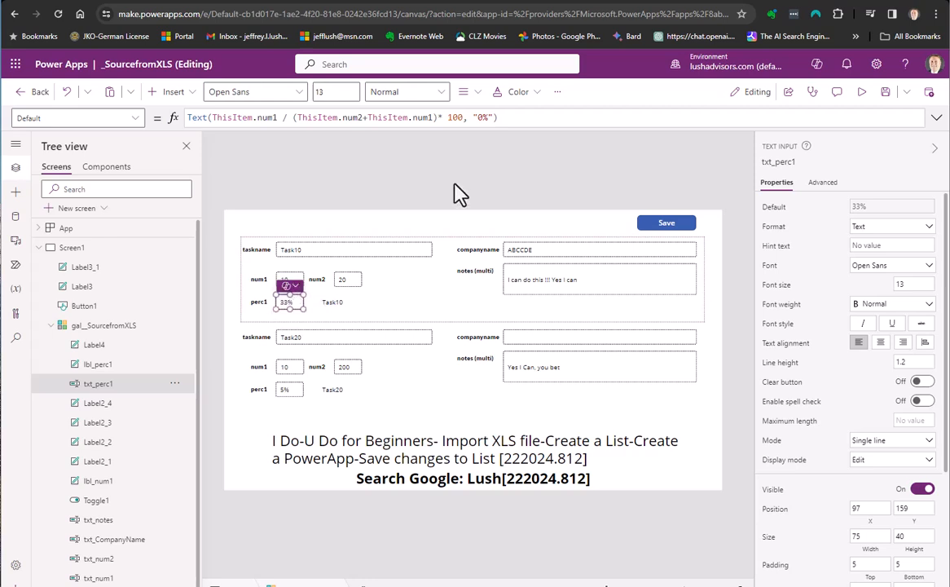
left_click(522, 117)
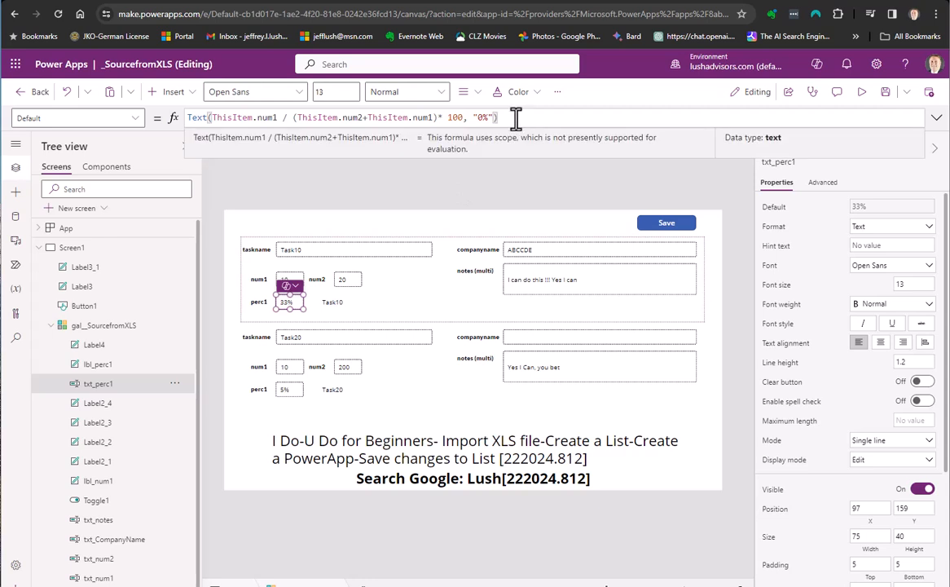
key("ctrl+a")
key("ctrl+c")
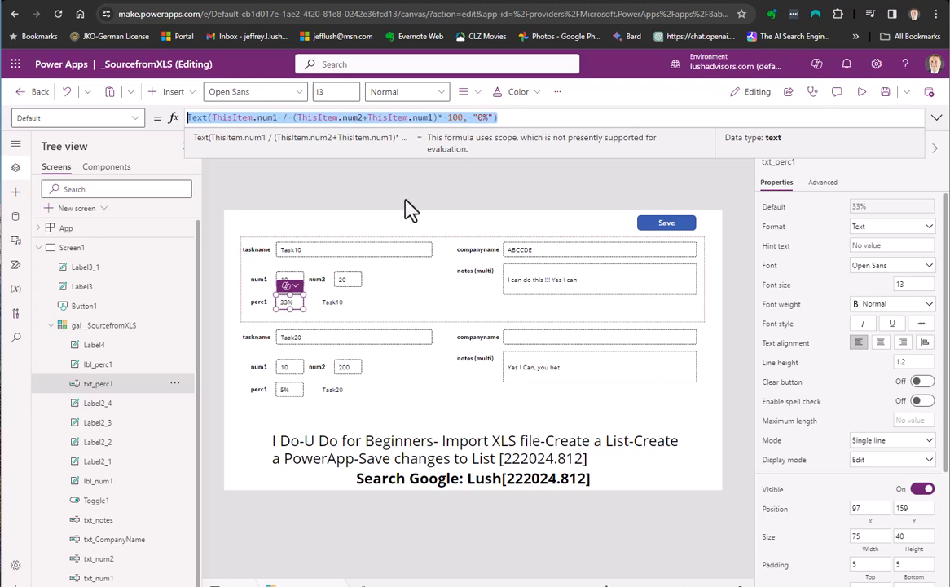
left_click(339, 306)
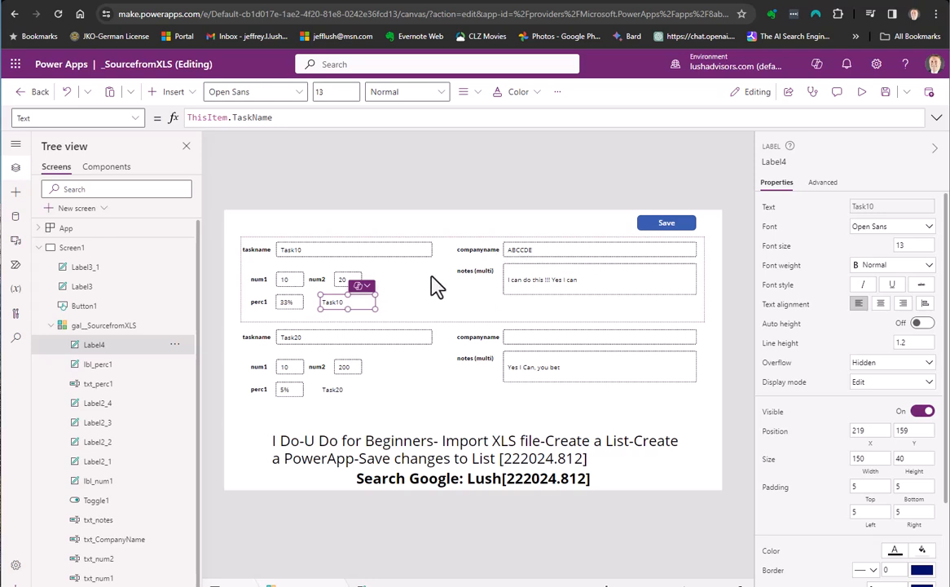
left_click(296, 119)
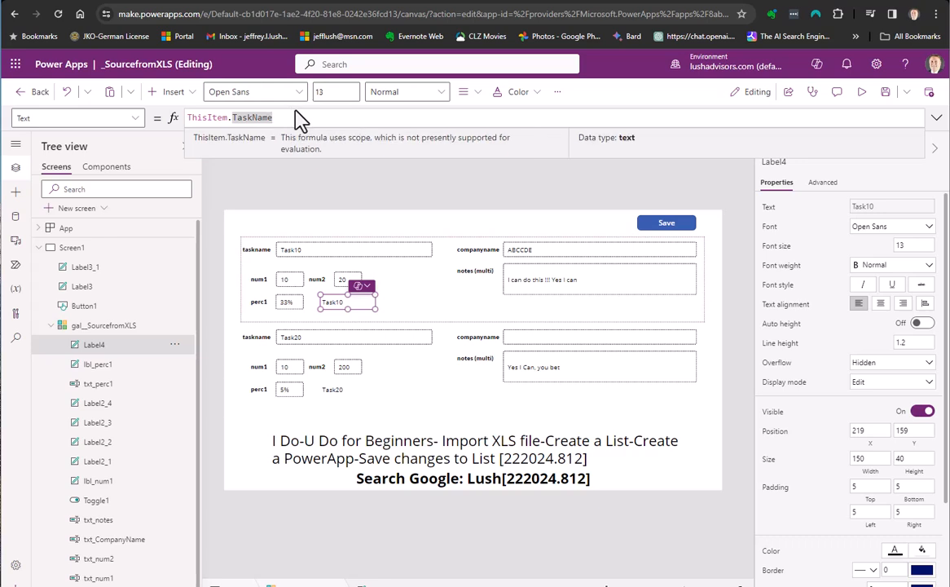
key("ctrl+a")
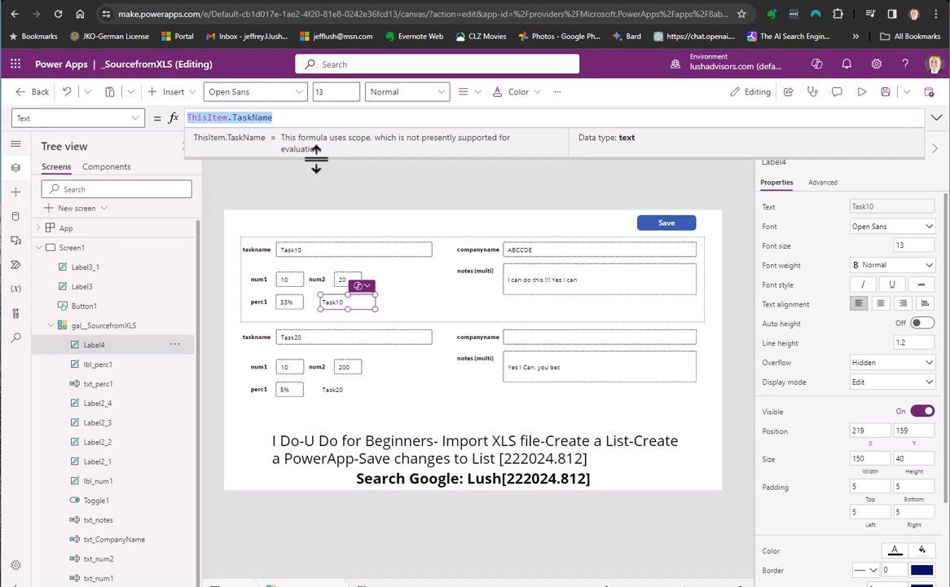
key("ctrl+v")
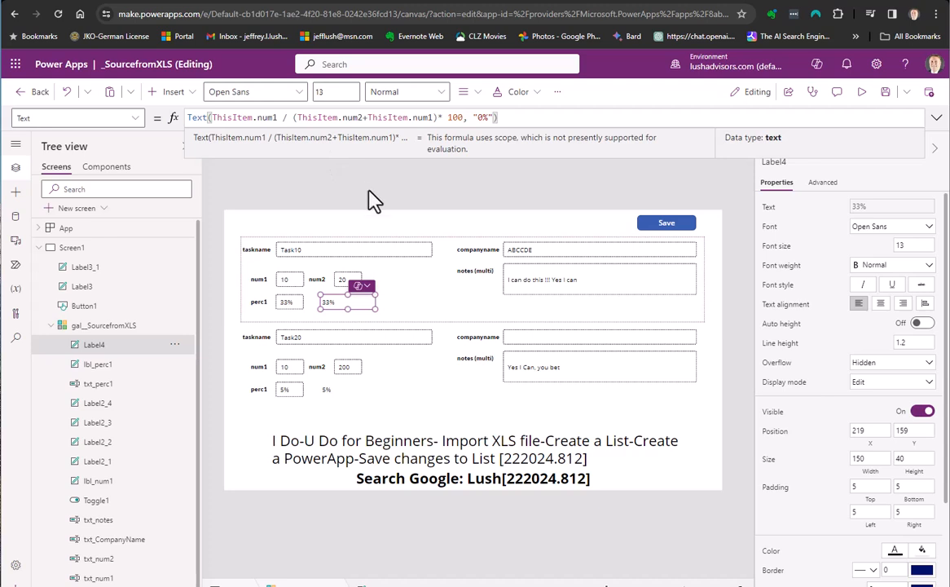
- Rename the new percentage label as lbl_perc1_calc
double_click(95, 347)
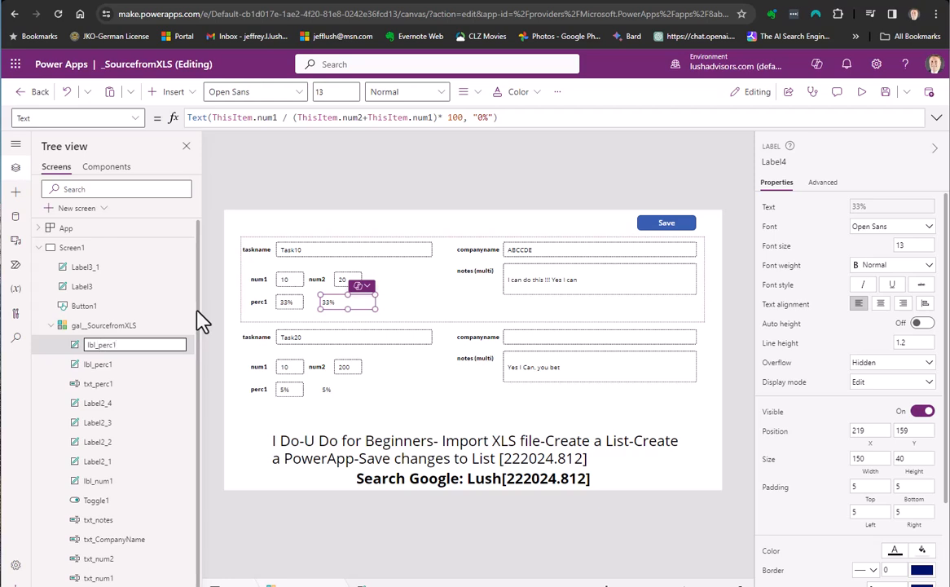
type("_calc")
key("Return")
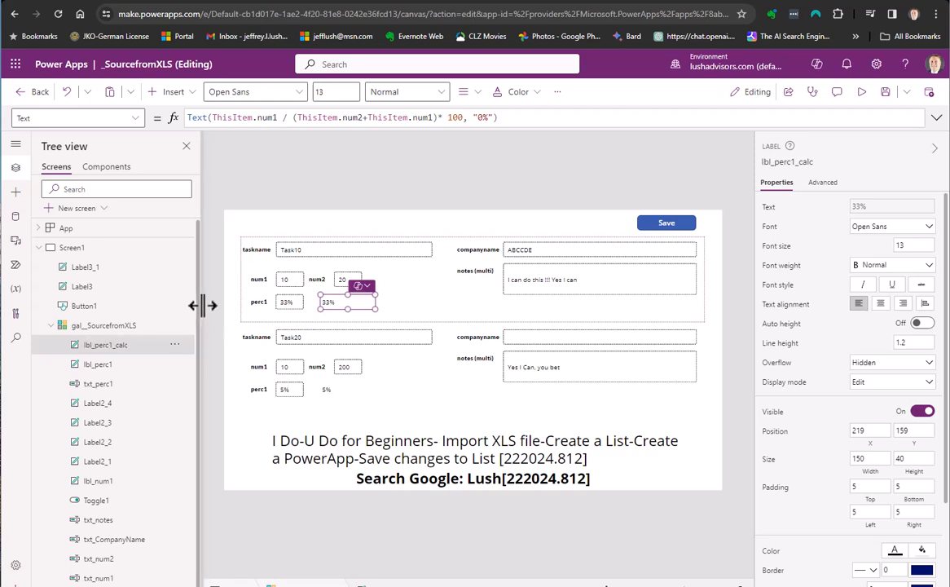
left_click(134, 364)
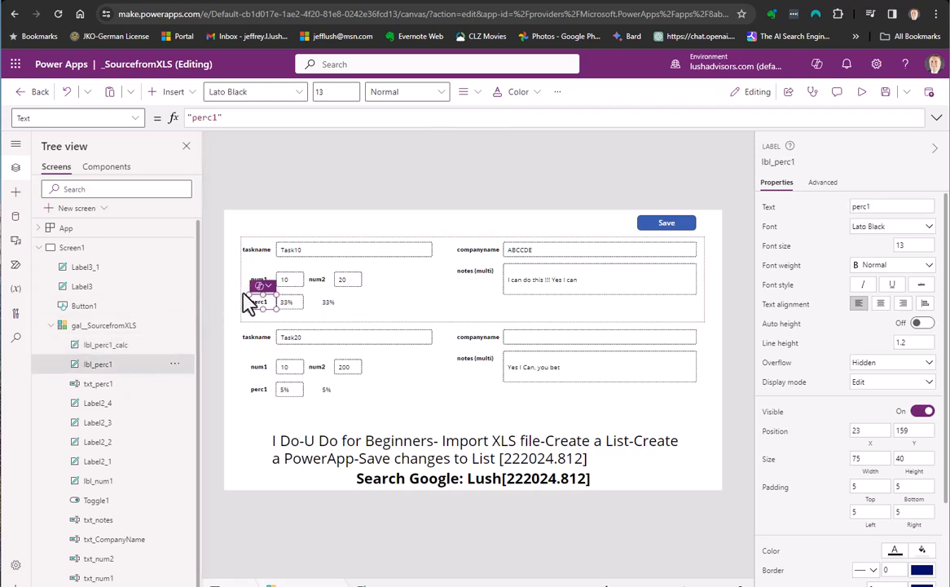
- Narrow the lbl_perc1_calc label to a width of 80
left_click(132, 346)
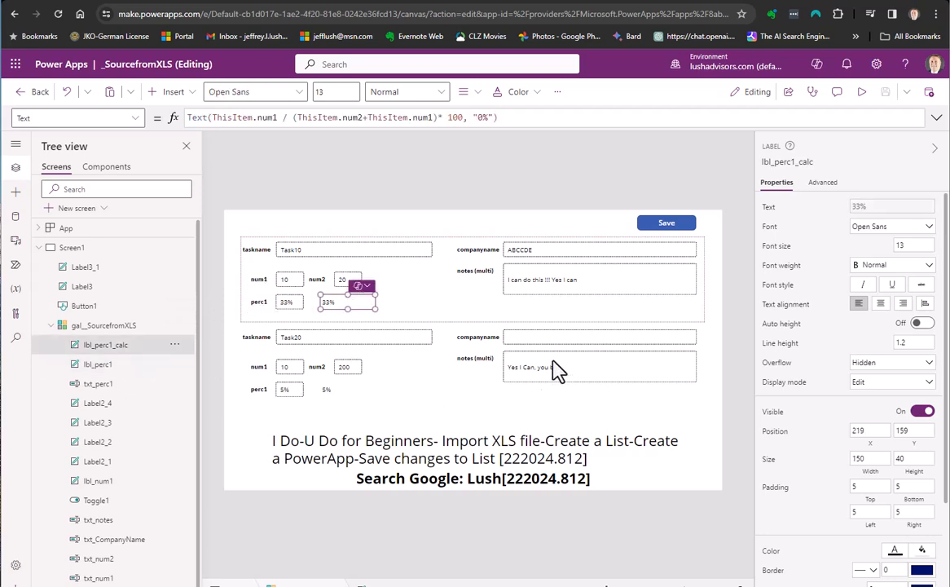
left_click_drag(377, 310, 346, 310)
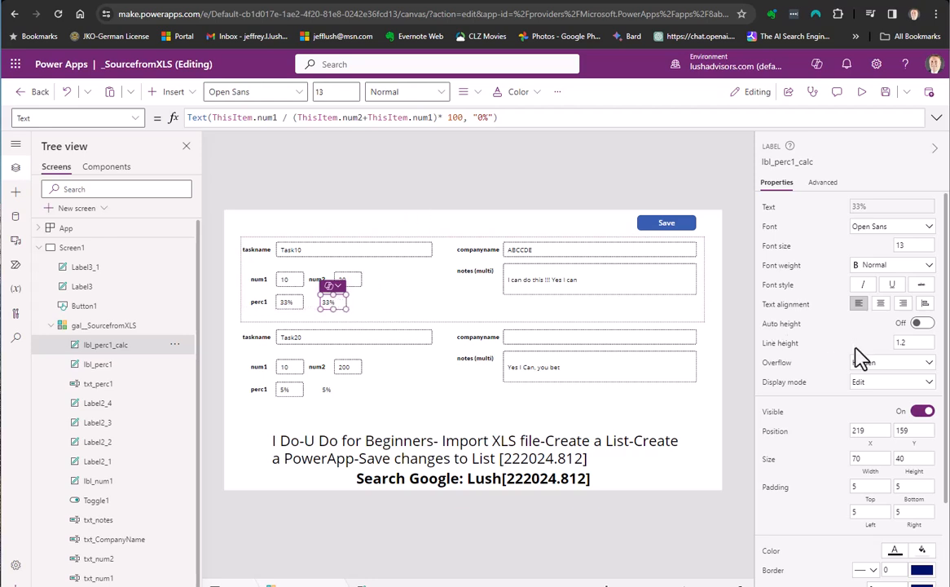
double_click(867, 459)
key("Tab")
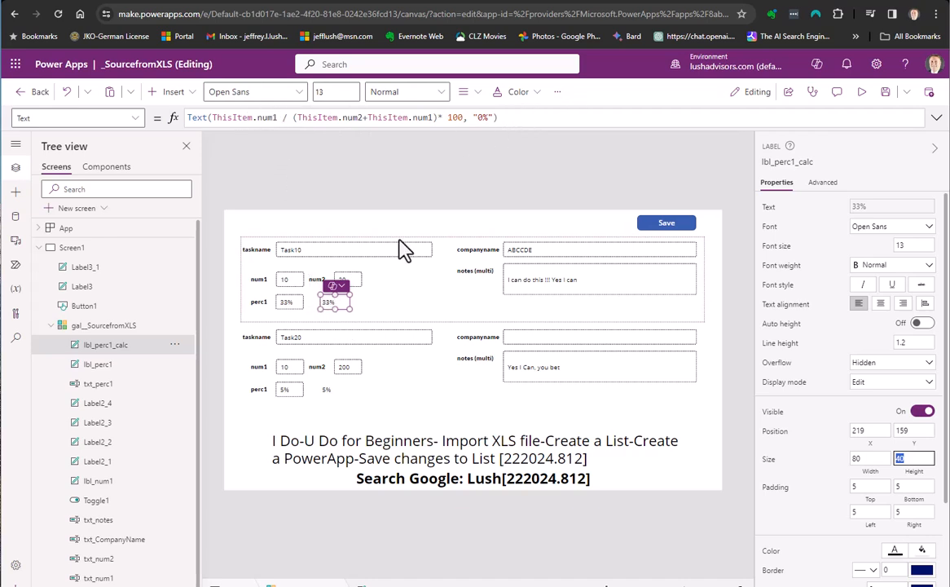
- Delete the txt_perc1 text input from the gallery and open the gallery template for editing
left_click(287, 309)
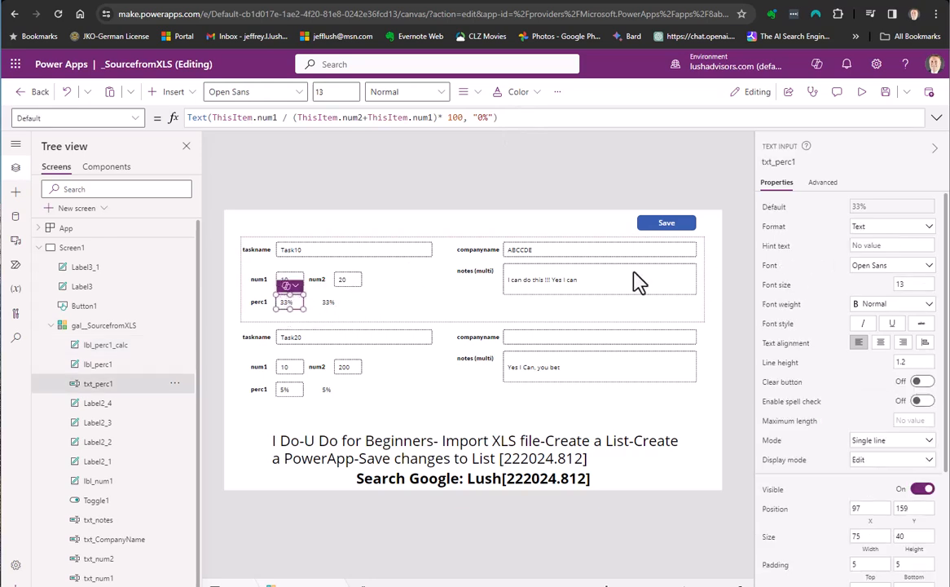
left_click(174, 384)
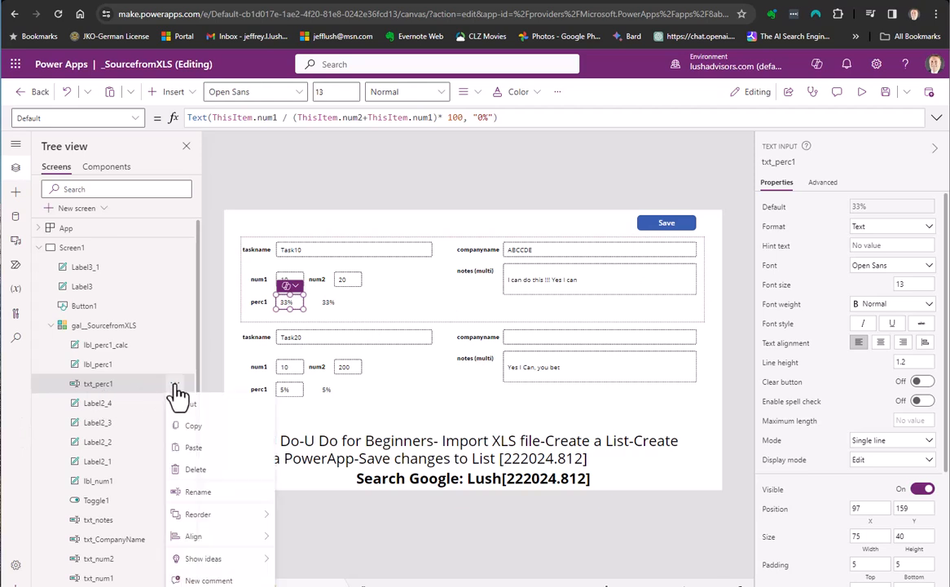
left_click(205, 471)
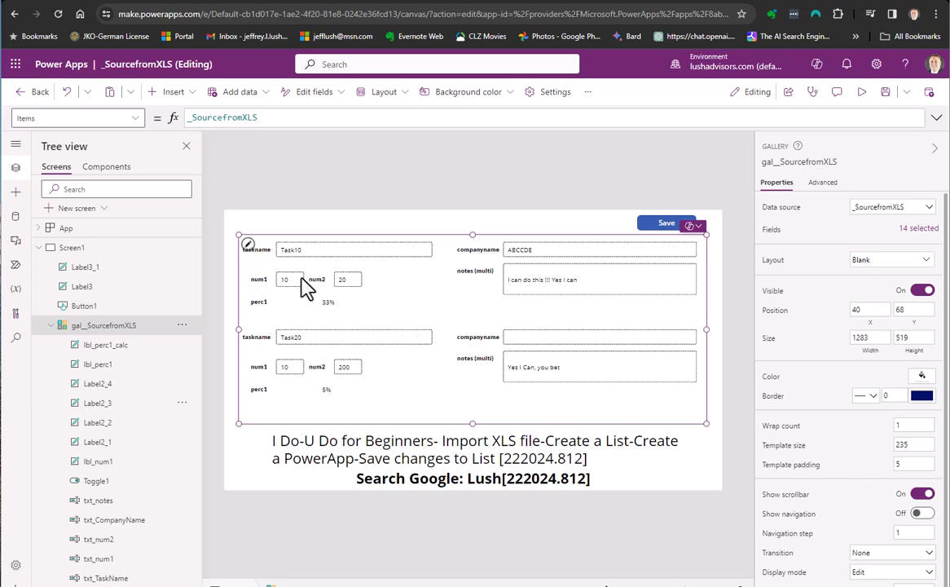
left_click(247, 248)
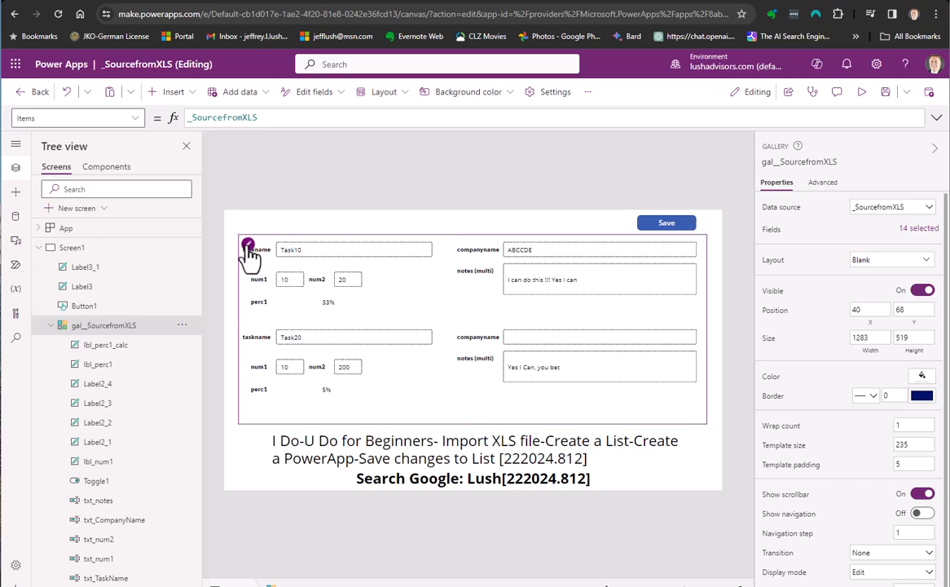
- Move the lbl_perc1_calc label beside the perc1 caption, directly beneath the num1 input
left_click(330, 306)
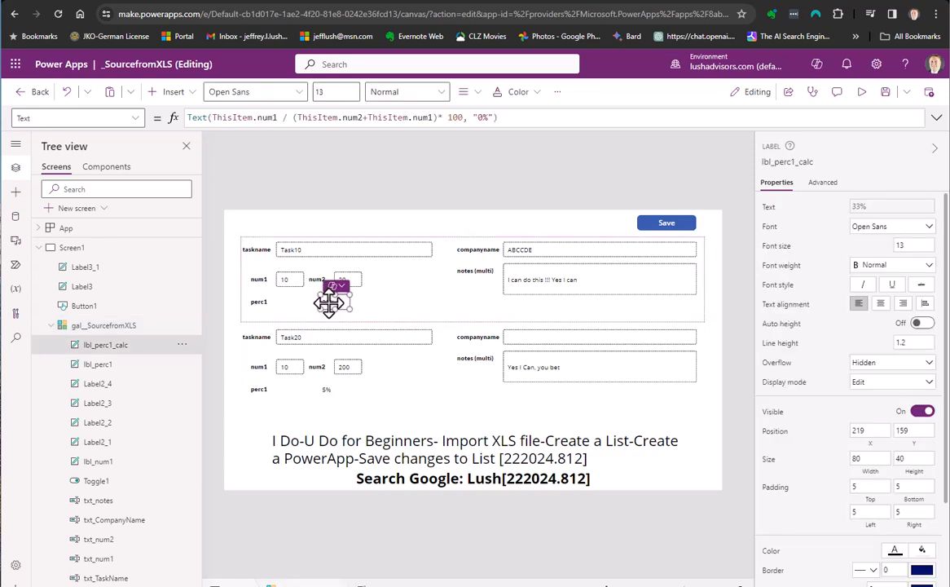
left_click_drag(330, 301, 281, 303)
left_click(379, 205)
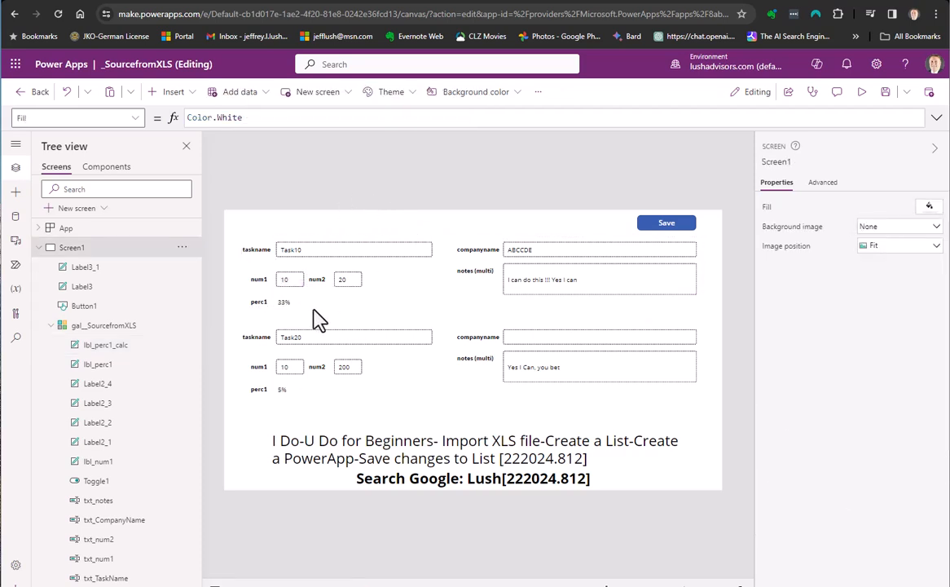
- Left-align the lbl_perc1_calc label with the txt_num1 and txt_TaskName inputs in the gallery template
left_click(283, 303)
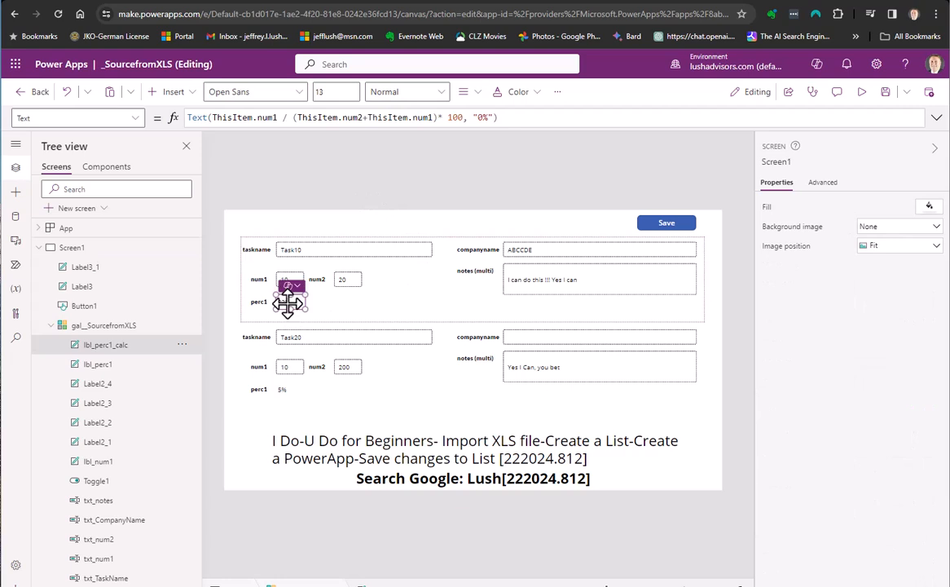
left_click(293, 285, "shift")
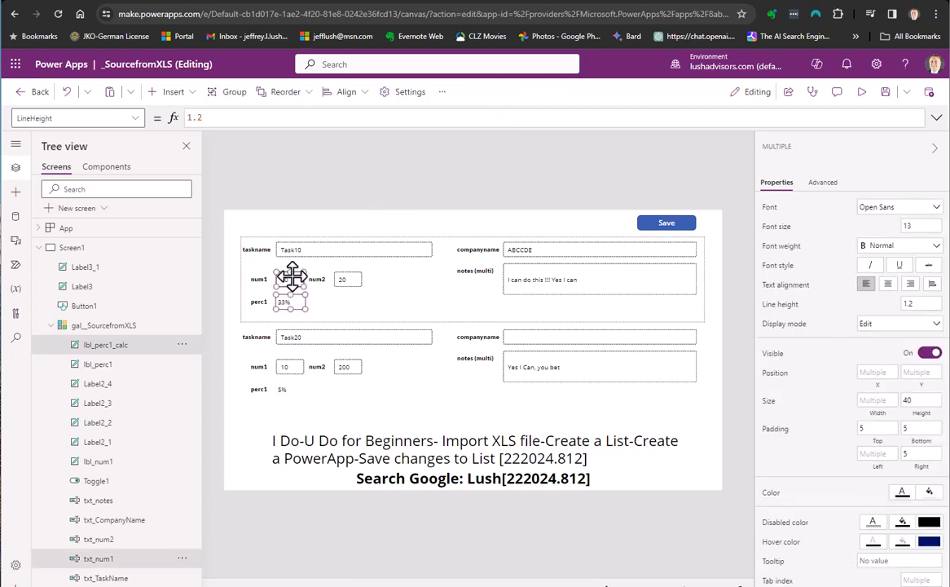
left_click(291, 252, "shift")
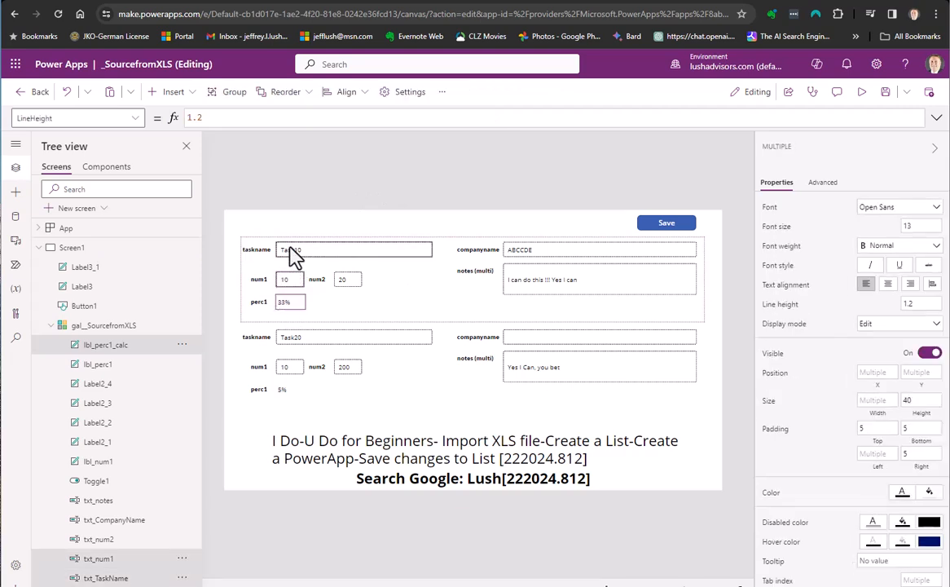
right_click(291, 248)
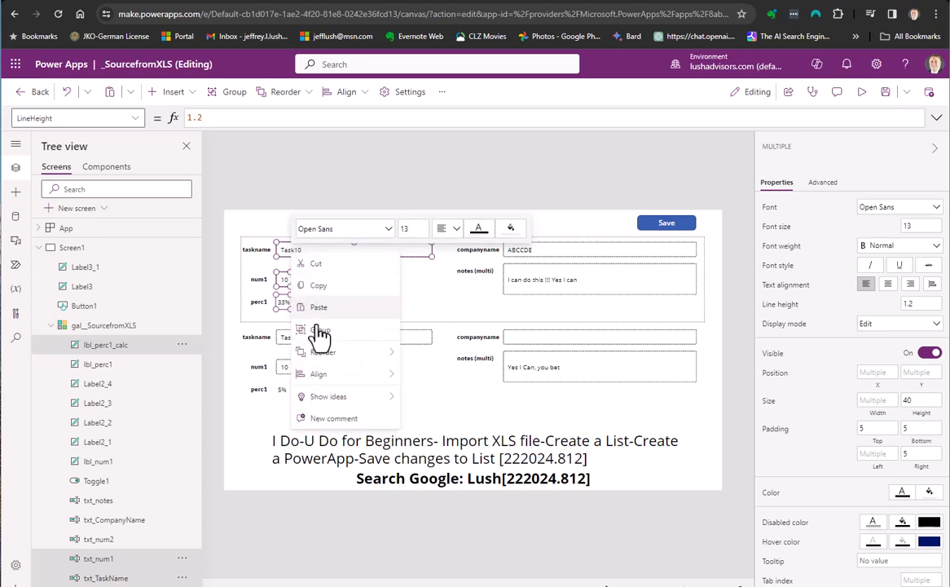
mouse_move(346, 376)
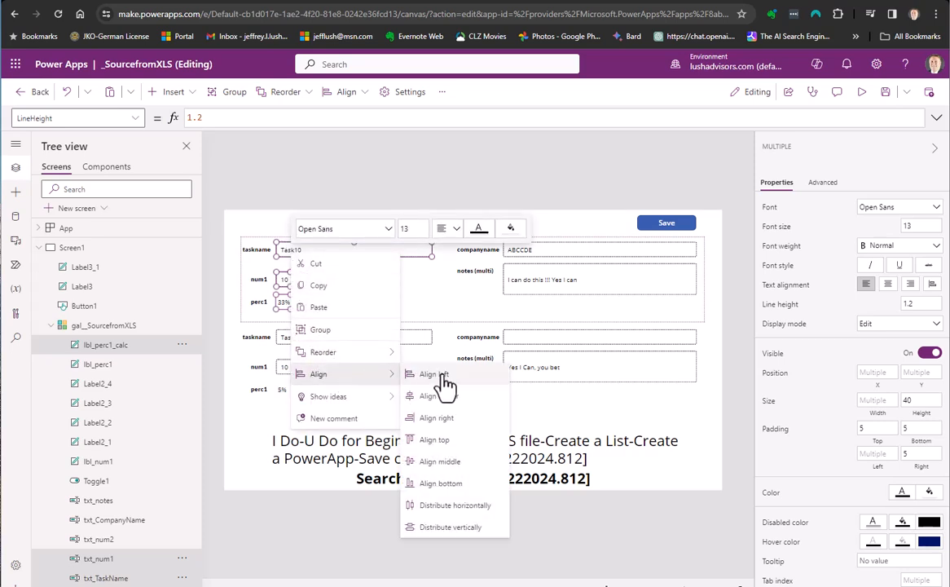
left_click(434, 376)
left_click(381, 189)
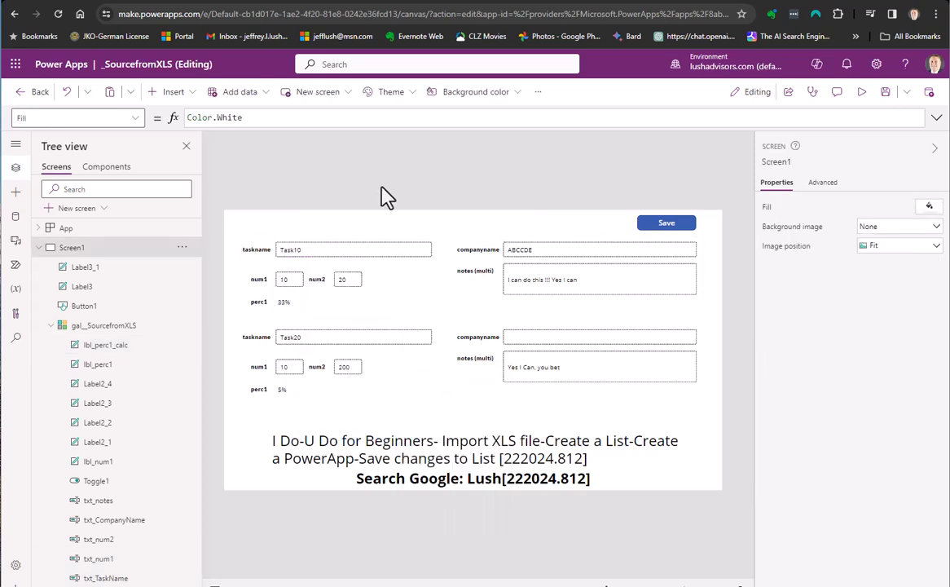
- Set the border thickness of the lbl_perc1_calc label to 2
left_click(292, 306)
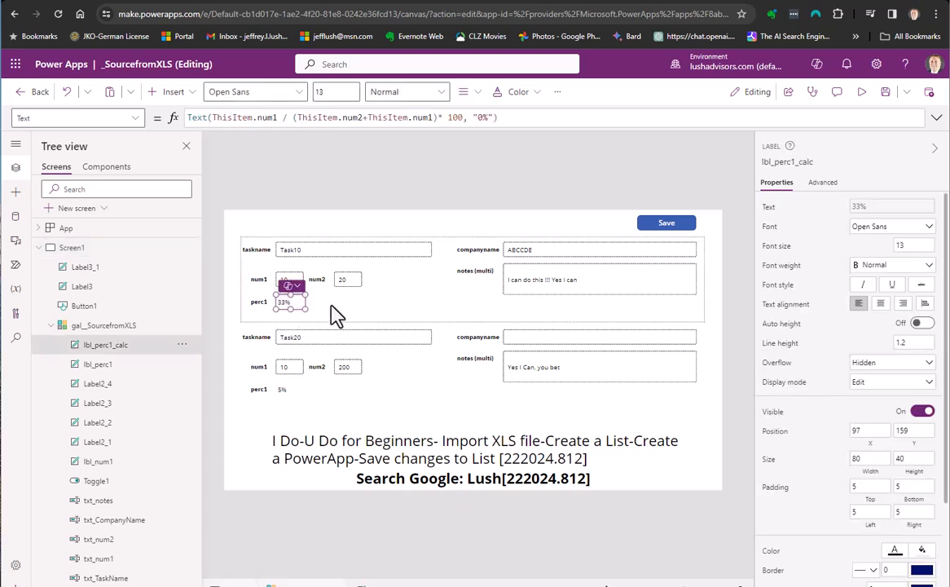
scroll(815, 317, "down", 1)
scroll(815, 318, "down", 1)
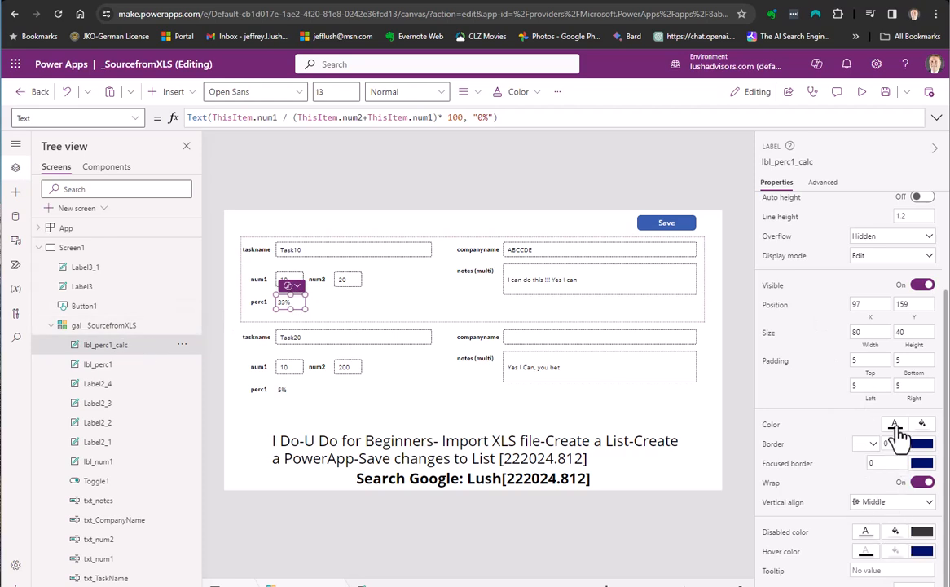
left_click_drag(893, 444, 868, 448)
key("Tab")
left_click(553, 238)
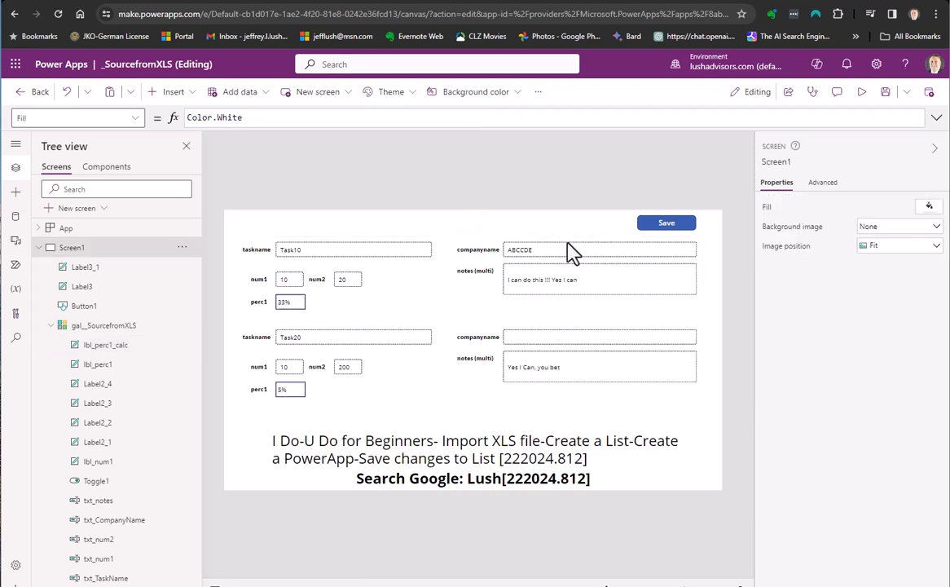
- Fill the lbl_perc1_calc label with the lightest blue theme color
left_click(293, 300)
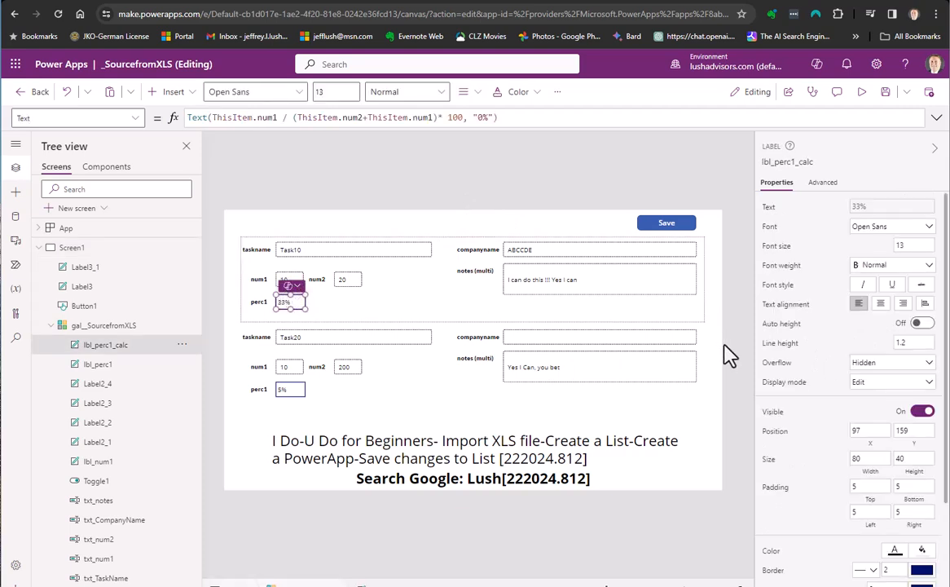
left_click(922, 551)
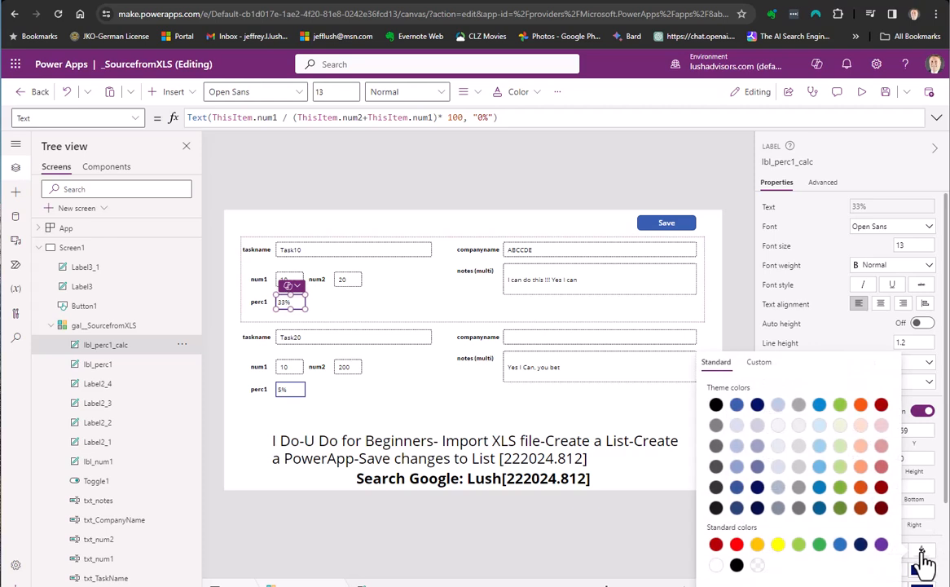
left_click(738, 426)
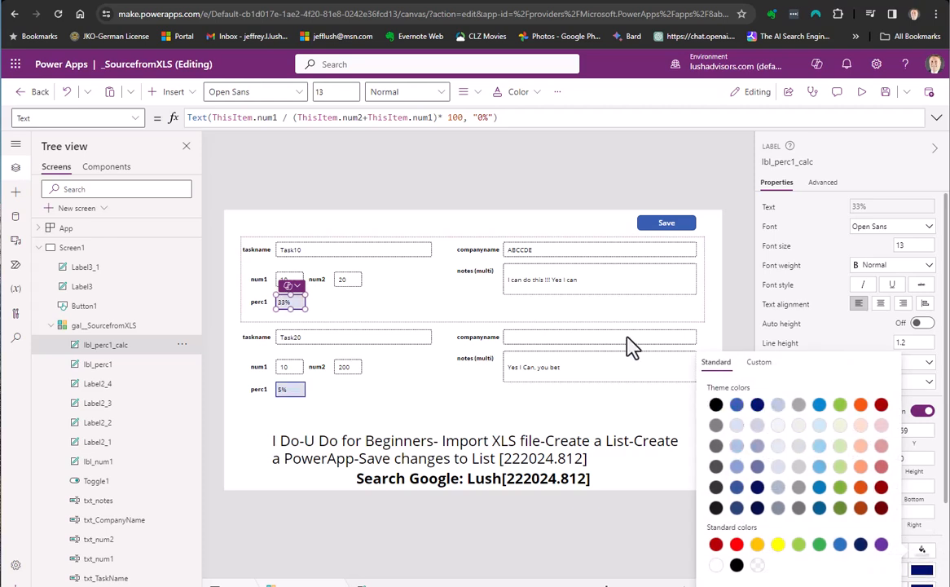
left_click(525, 199)
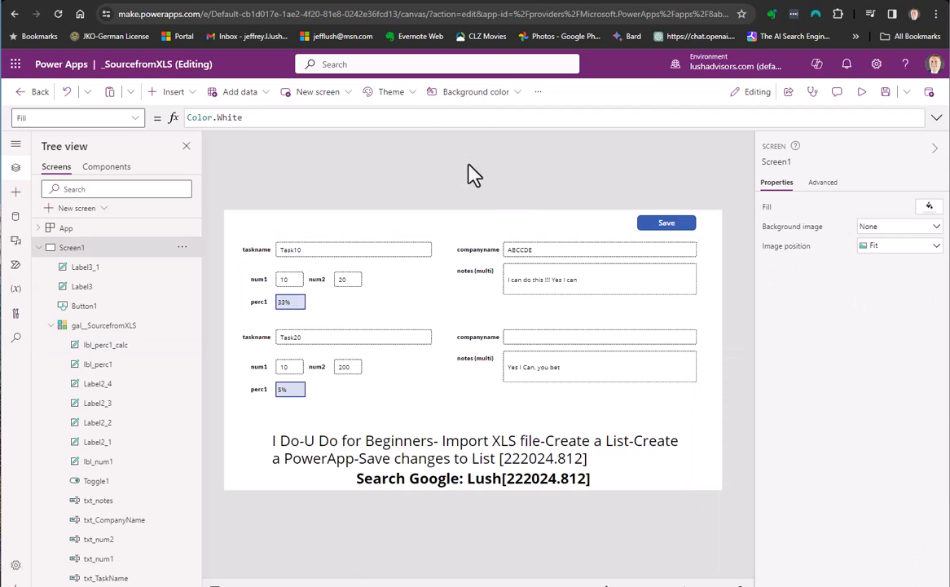
left_click(293, 303)
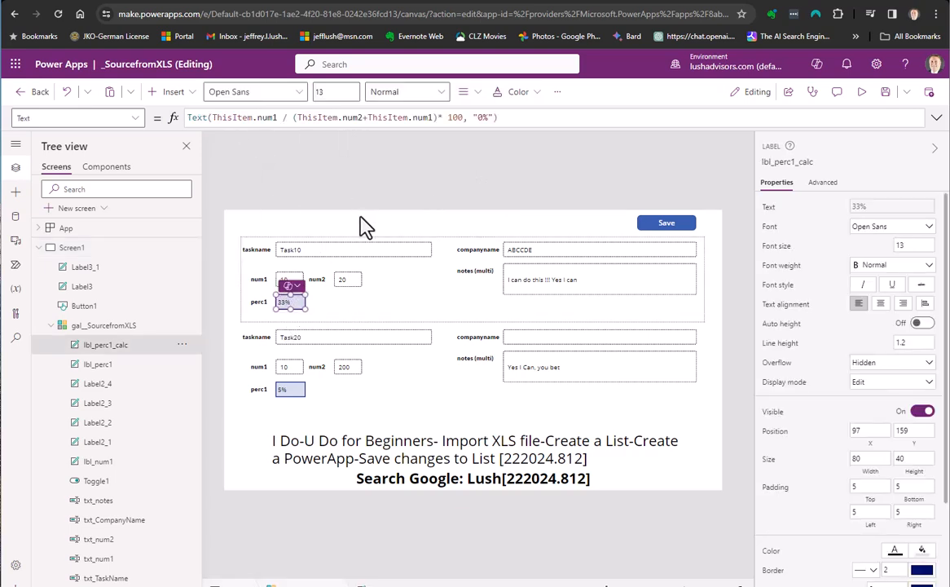
left_click(411, 187)
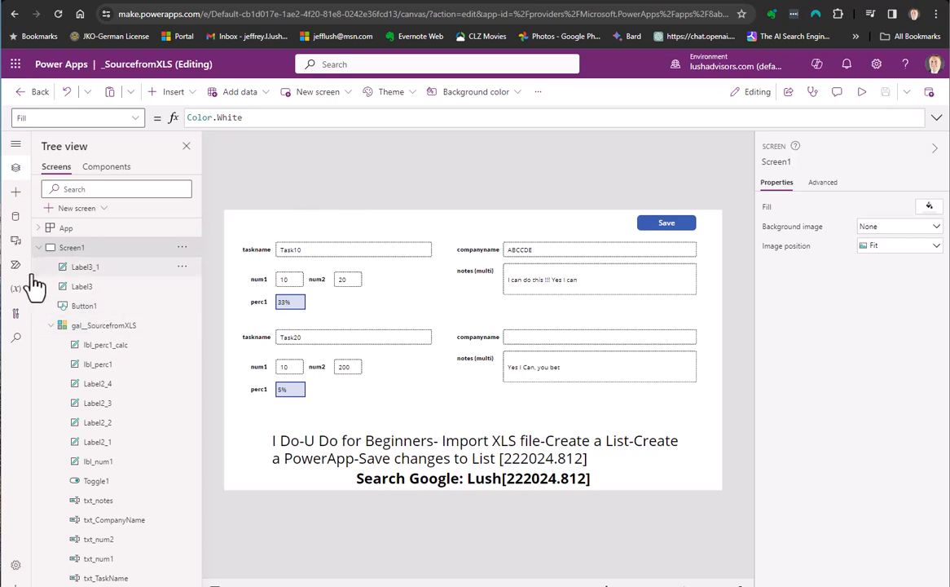
- Insert a text label on Screen1 above the gallery's task name input, at about X 140, Y 15
left_click(168, 95)
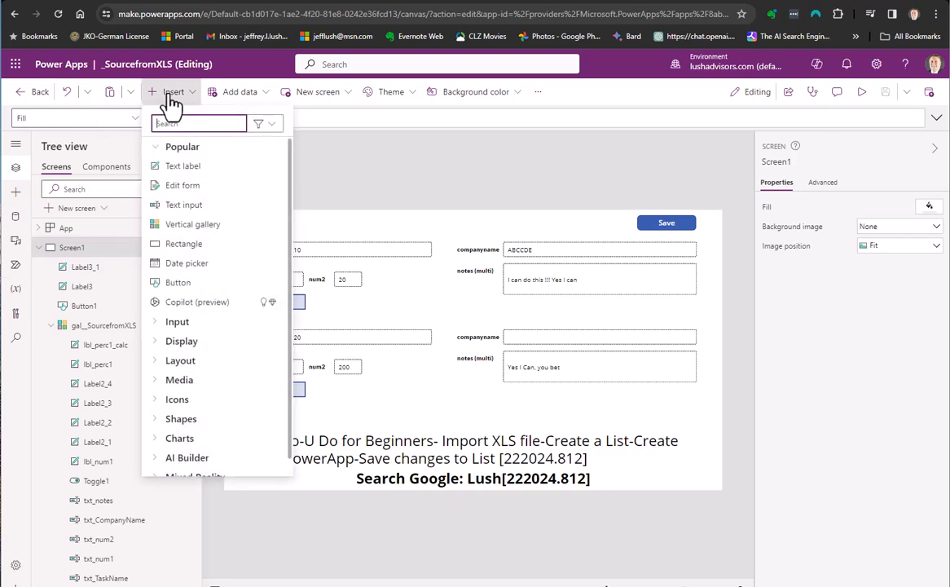
left_click(189, 171)
left_click_drag(296, 238, 287, 217)
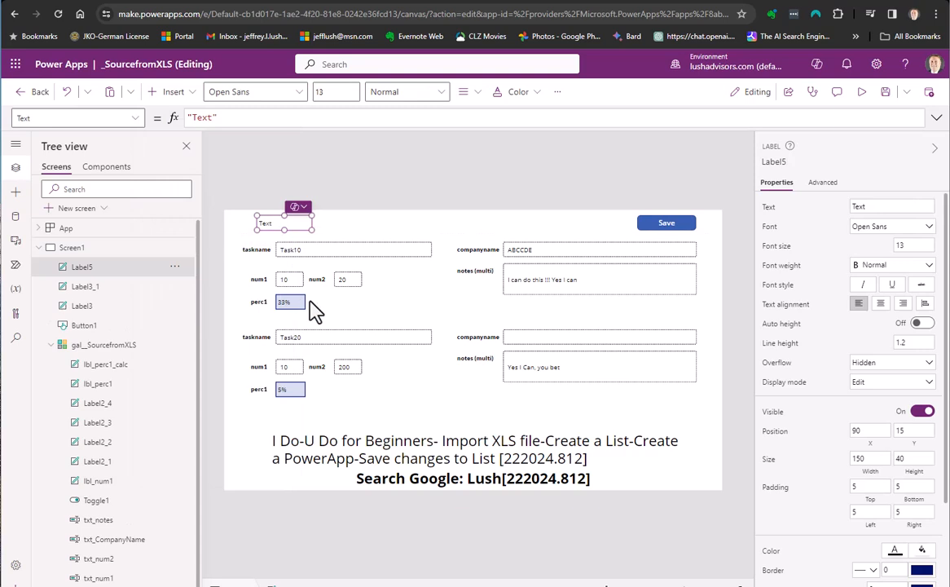
mouse_move(291, 224)
left_mouse_down()
mouse_move(306, 226)
mouse_move(293, 224)
left_mouse_up()
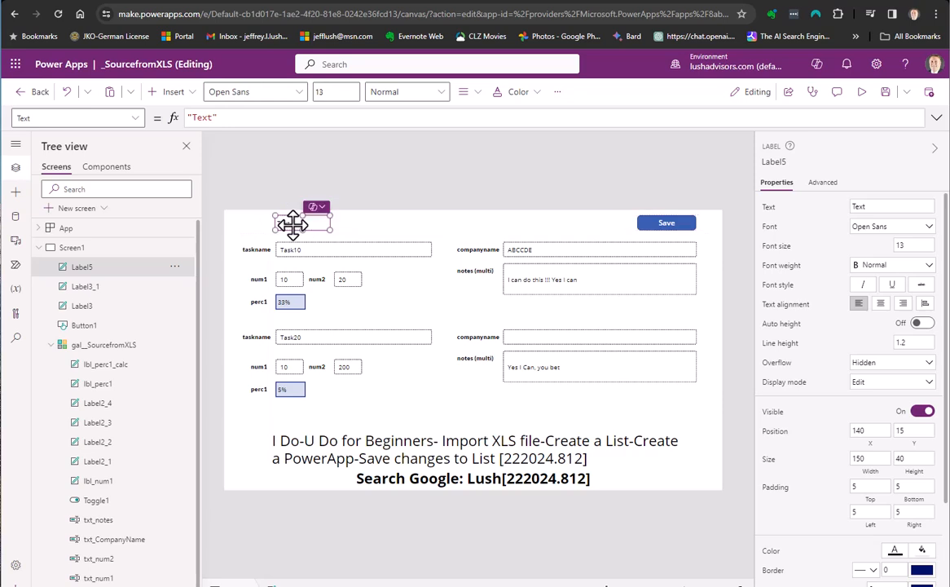
- Replace the new label's Text formula with a copy of lbl_perc1_calc's, Text(ThisItem.num1 / (ThisItem.num2+ThisItem.num1)* 100, "0%")
left_click(294, 304)
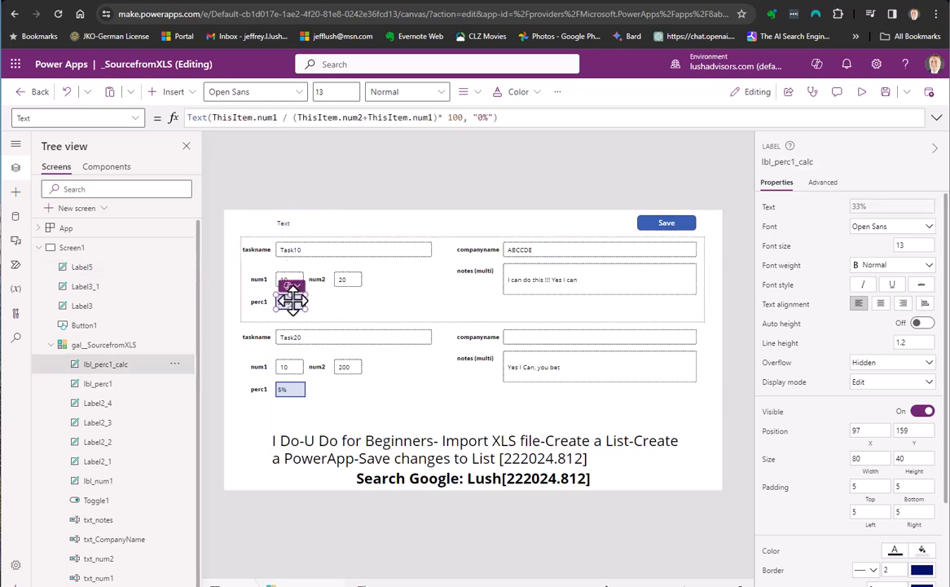
left_click_drag(519, 117, 150, 117)
key("ctrl+c")
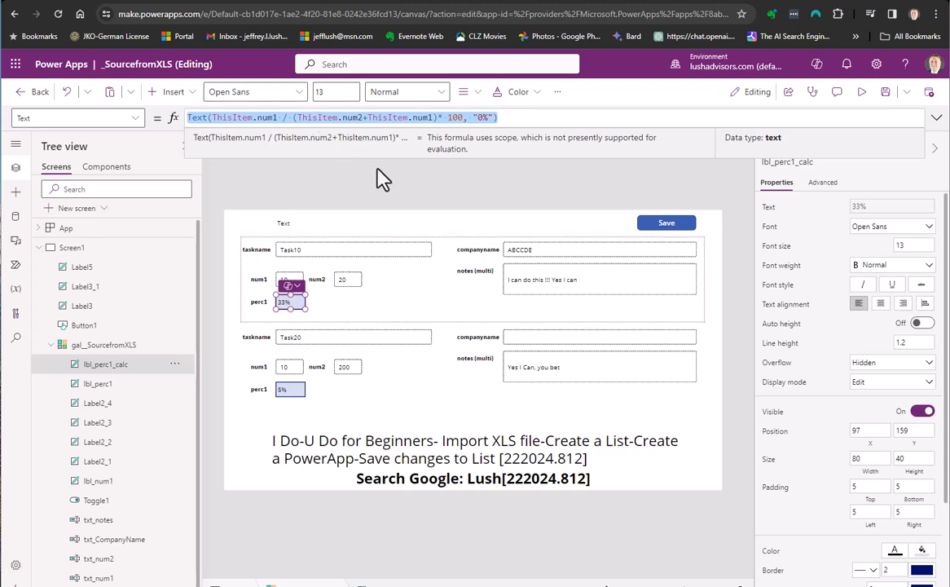
left_click(287, 226)
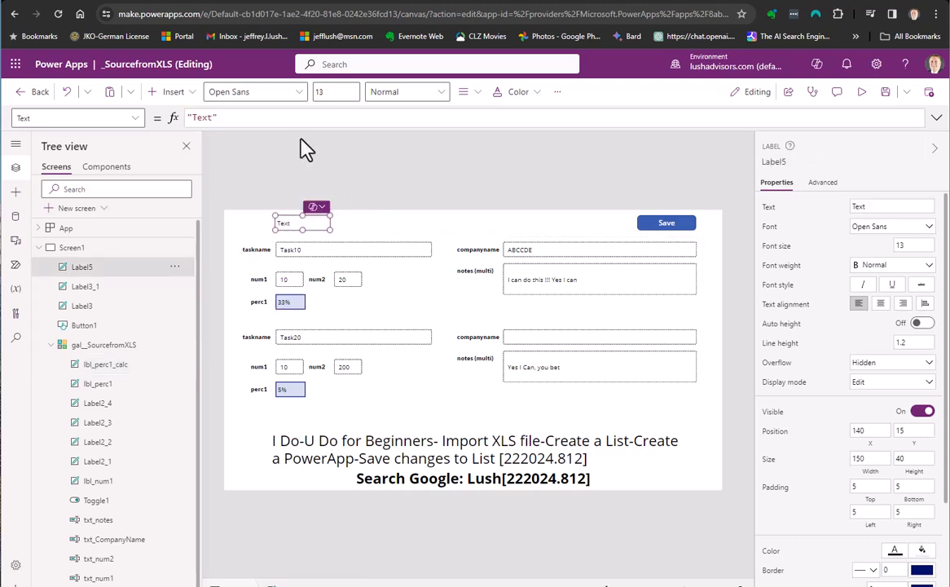
left_click_drag(285, 118, 156, 114)
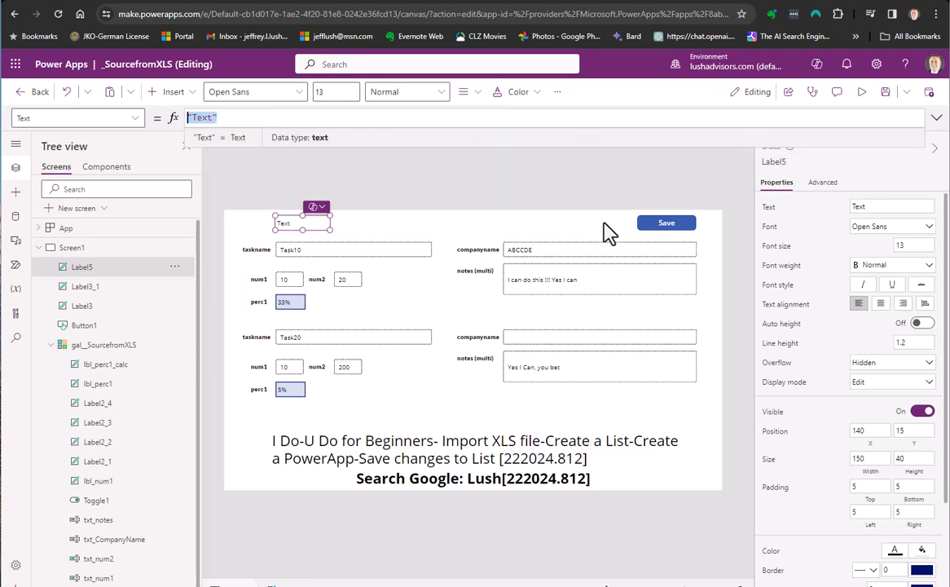
key("ctrl+v")
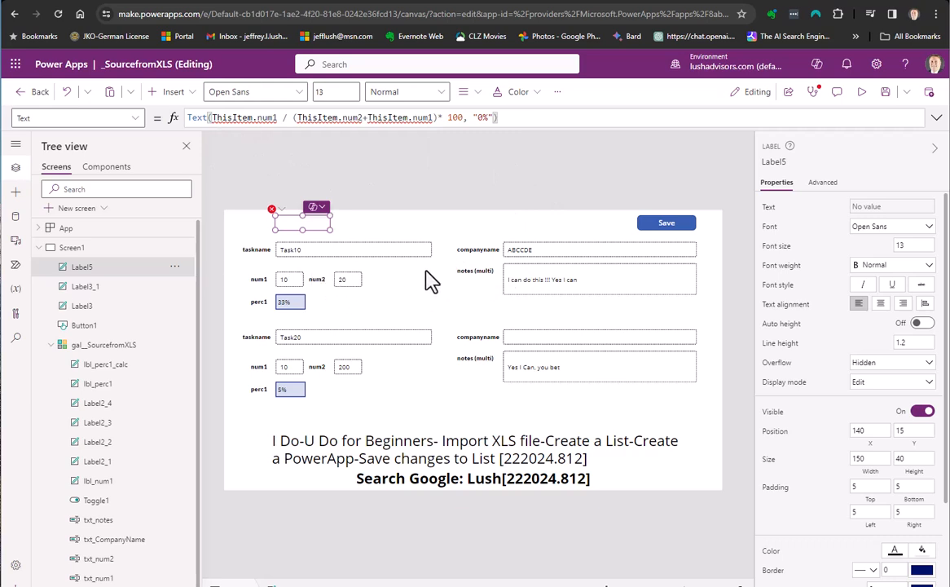
- Check the ThisItem error in the label above the gallery and compare its formula with the gallery's Items source
mouse_move(253, 117)
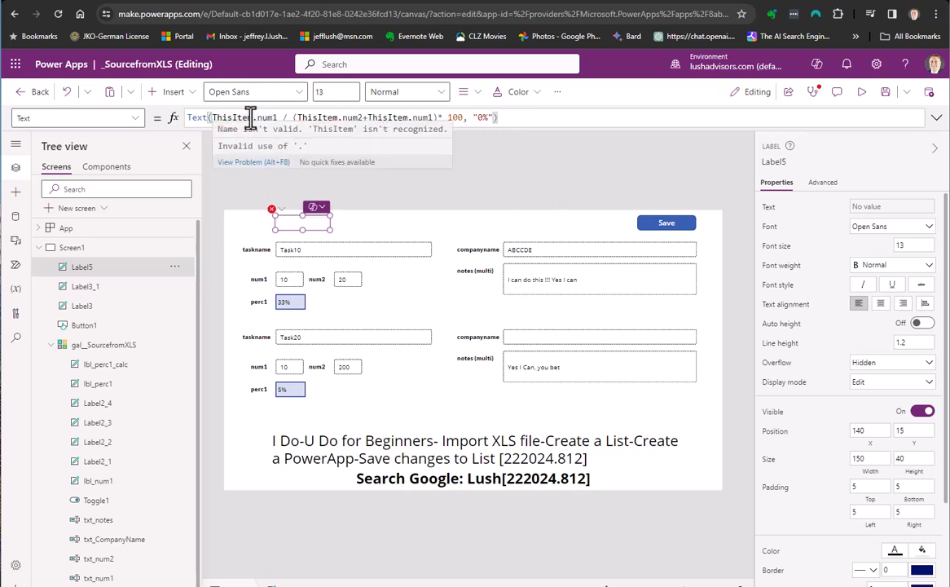
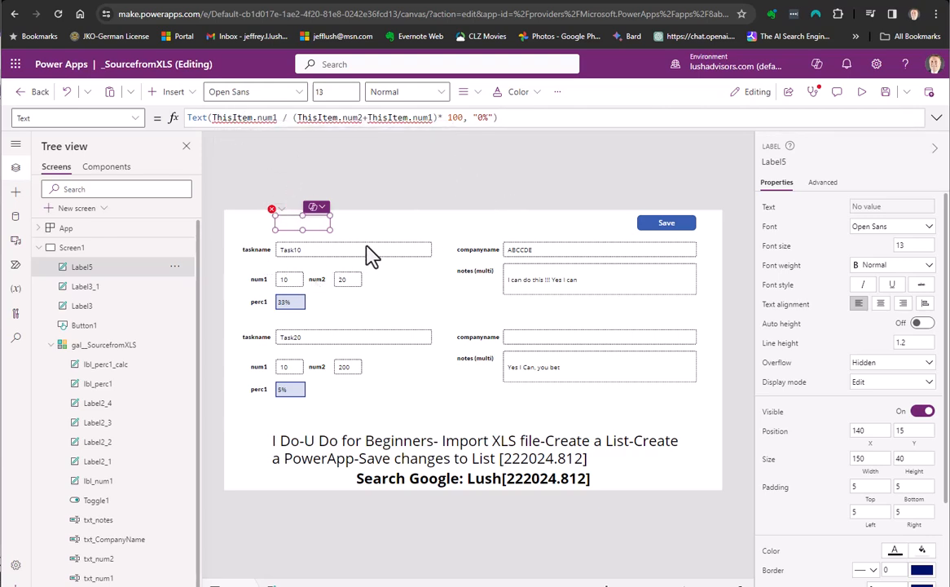
left_click(121, 347)
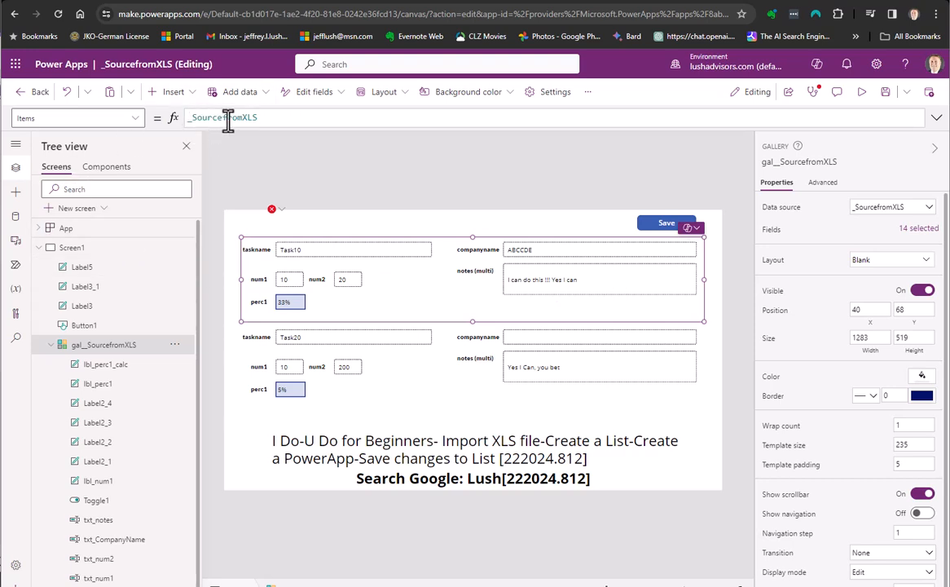
left_click(293, 223)
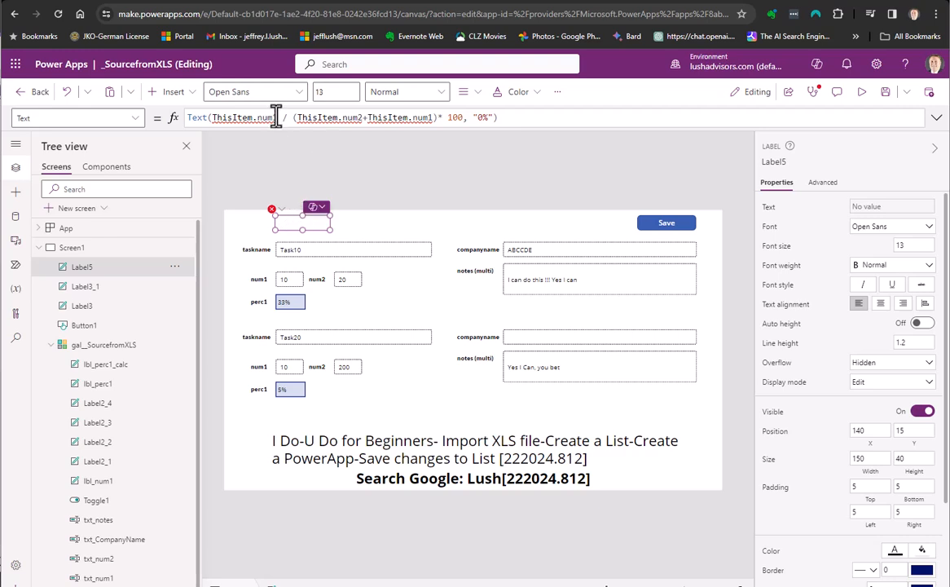
left_click(96, 346)
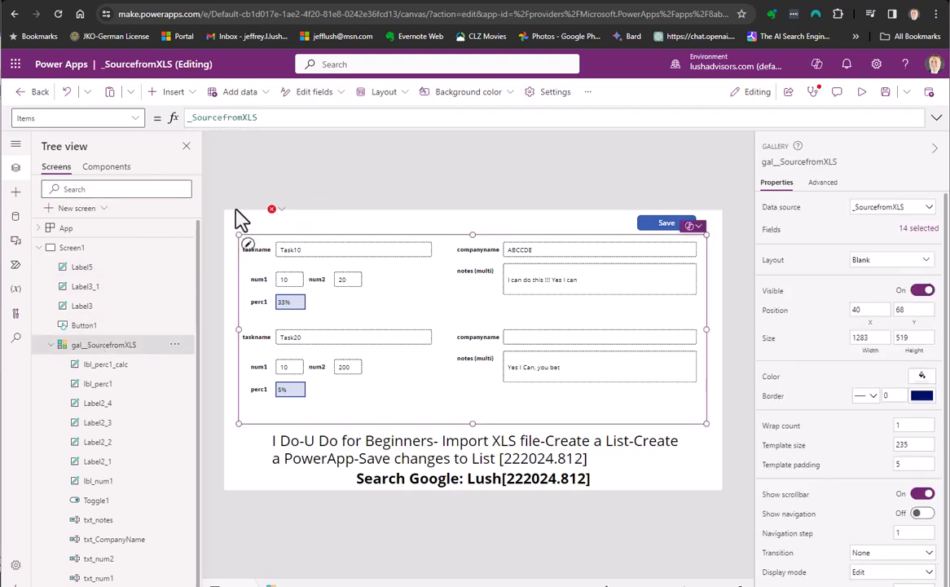
left_click(287, 220)
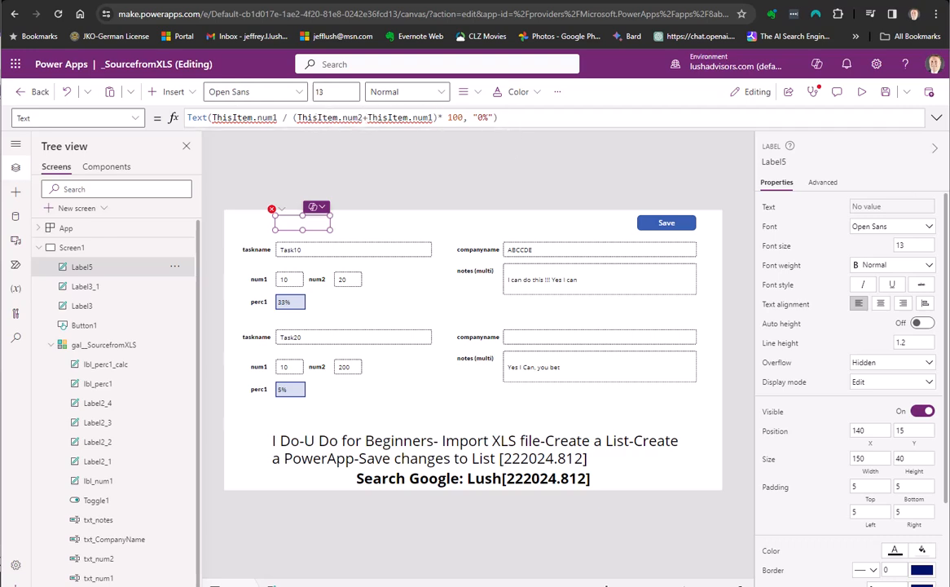
- Switch to Notepad++, compare the ThisItem formula with the Sum(_SourcefromXLS, ...) version, and return to Power Apps
key("alt+Tab")
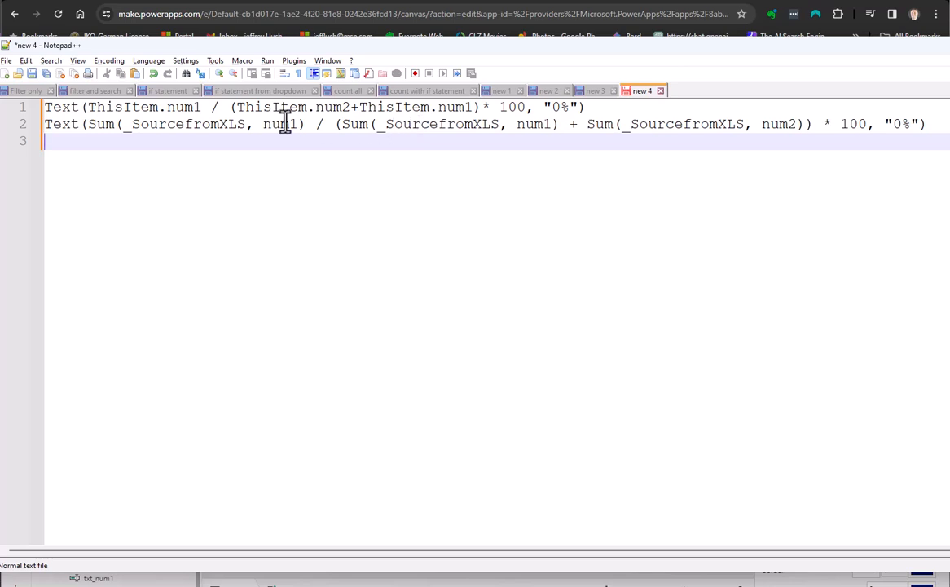
left_click(90, 106)
left_click_drag(92, 107, 159, 107)
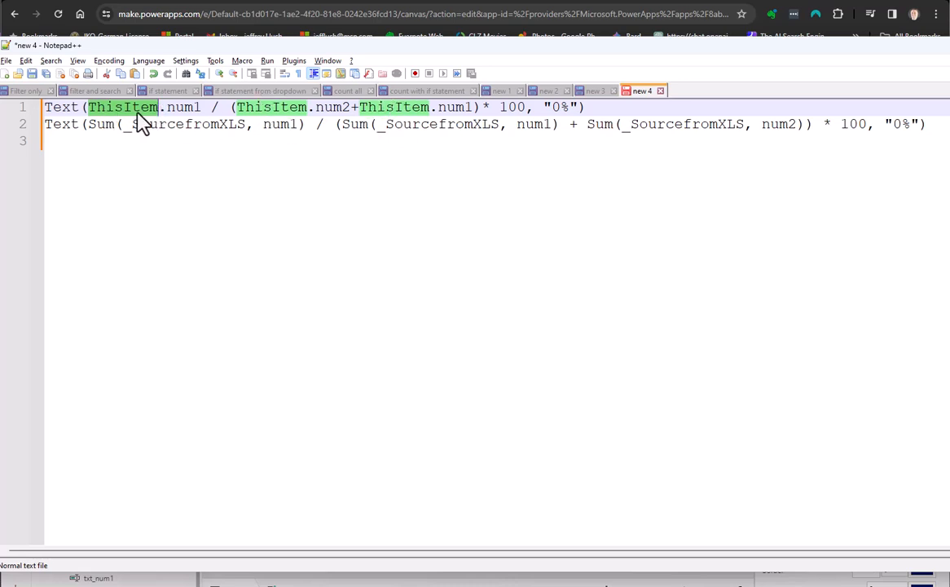
left_click_drag(123, 128, 245, 131)
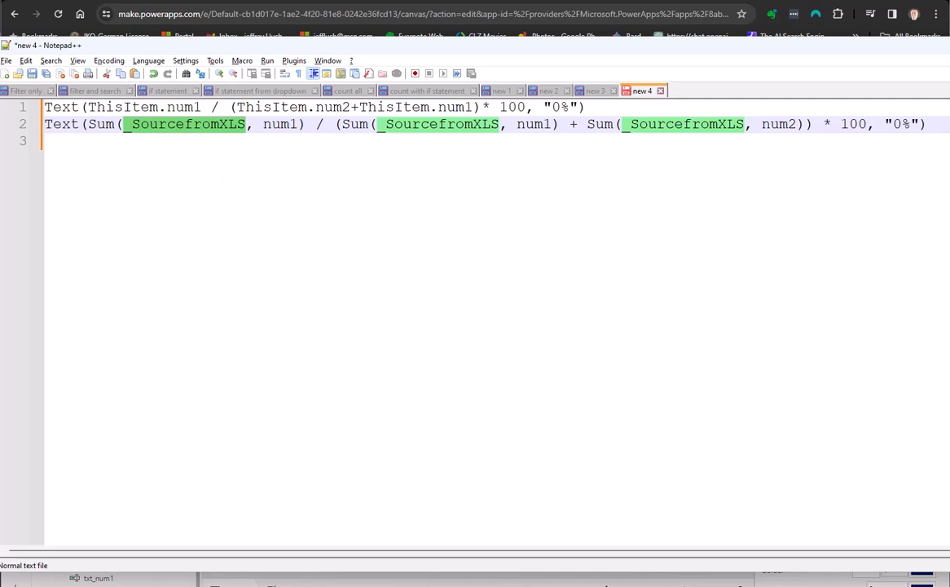
left_click(498, 7)
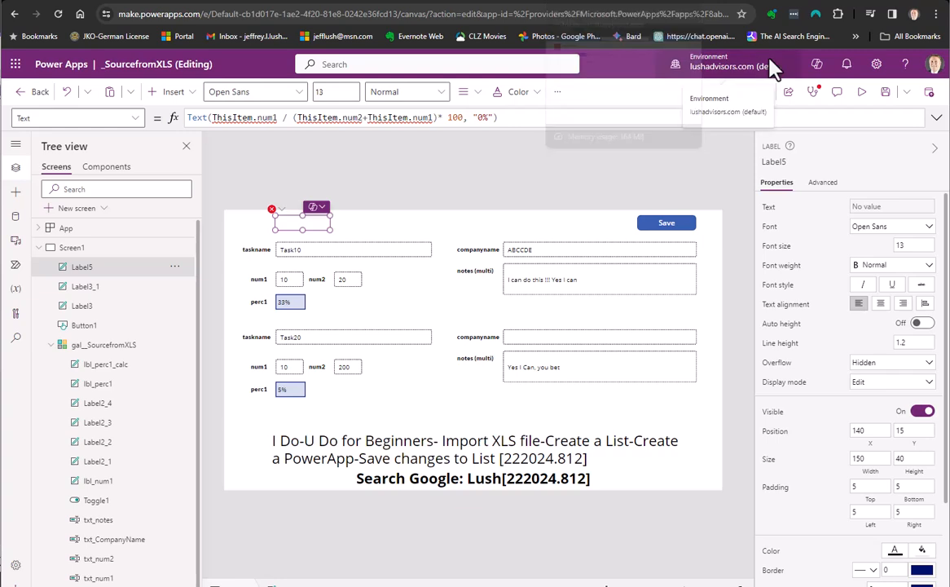
- Switch to Notepad++ and compare the ThisItem formula's num1 numerator and bracketed denominator with their Sum(_SourcefromXLS, ...) counterparts in the second formula
key("alt+Tab")
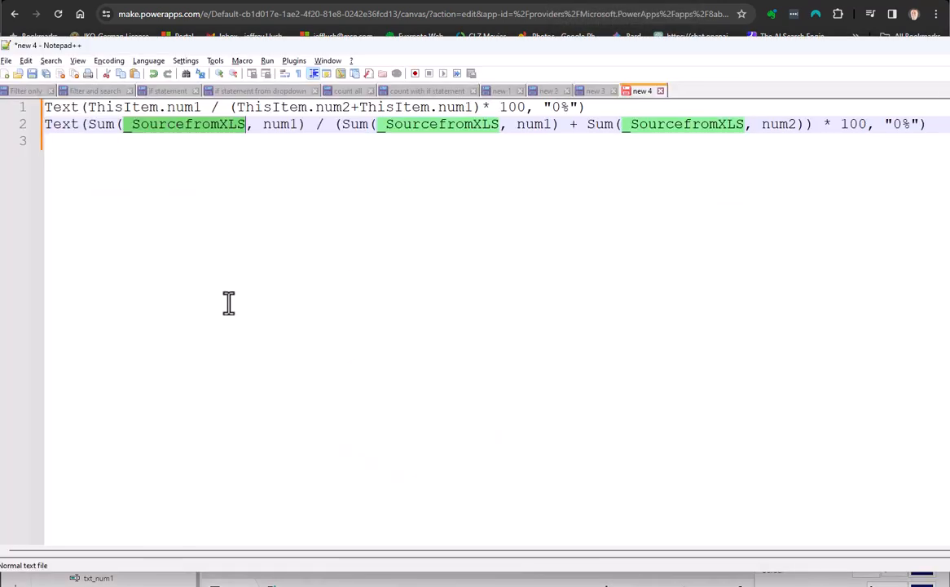
left_click(119, 124)
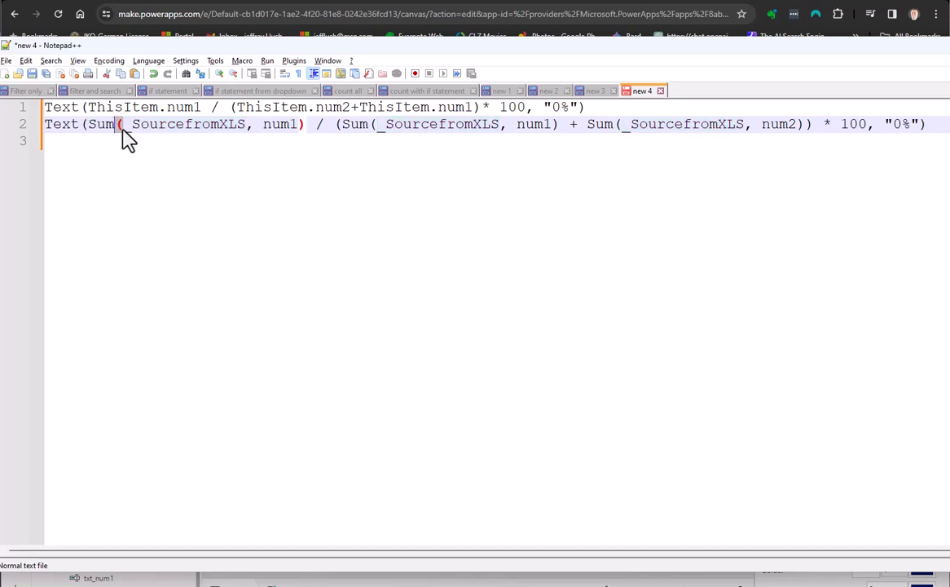
double_click(205, 128)
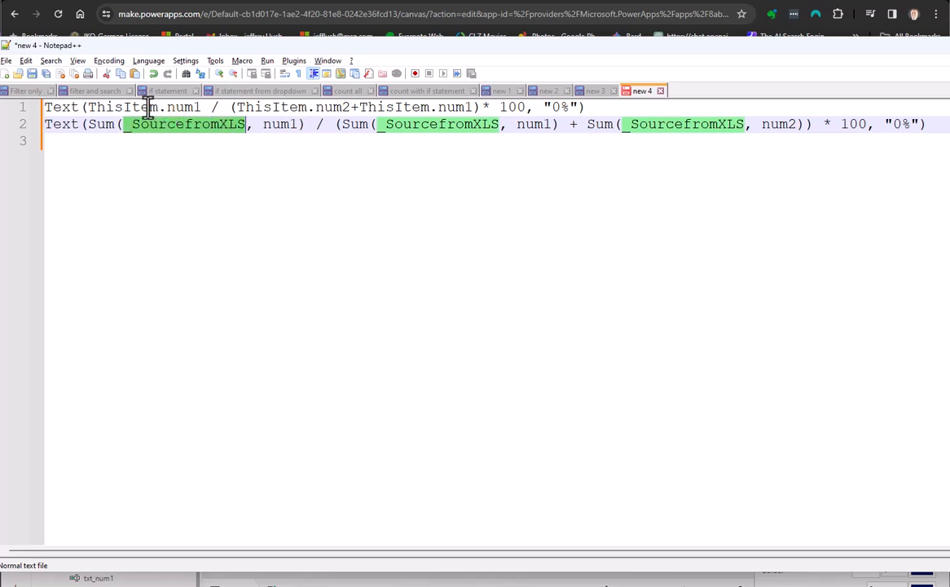
left_click_drag(89, 106, 200, 106)
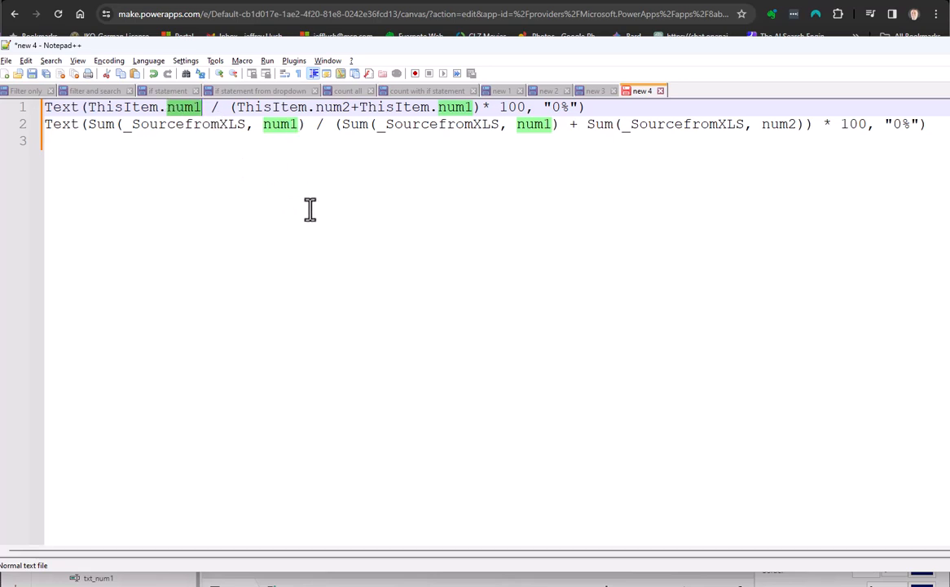
left_click(298, 124)
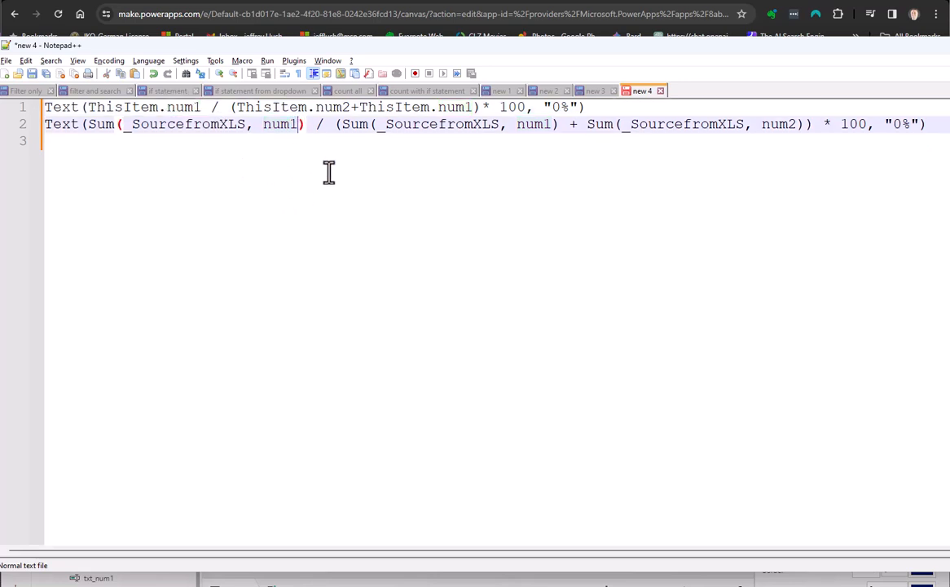
left_click(320, 125)
left_click(339, 126)
left_click(361, 125)
double_click(535, 125)
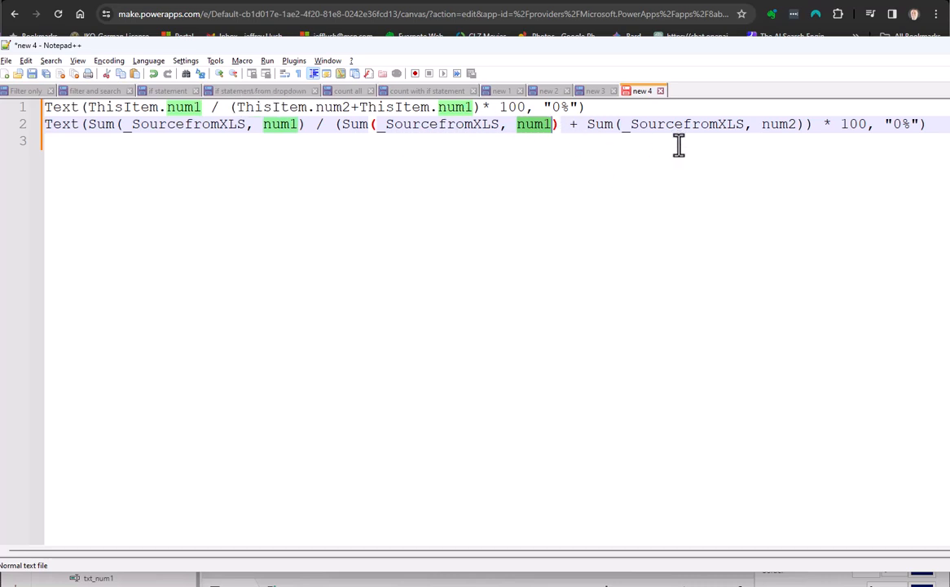
left_click_drag(236, 107, 472, 107)
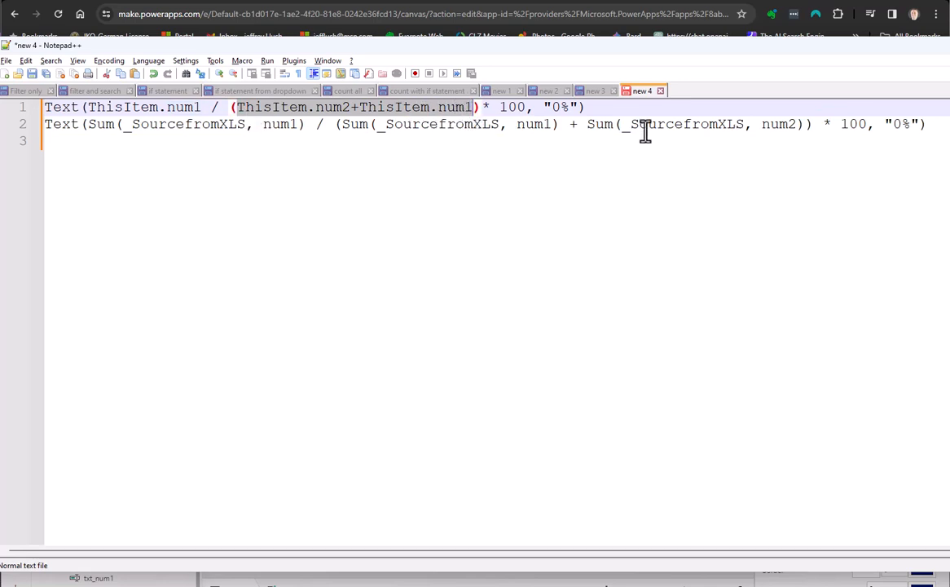
- Examine the Sum formula's added num1 and num2 totals, the division and its enclosing parentheses, the * 100 multiplier and the "0%" format
left_click(370, 128)
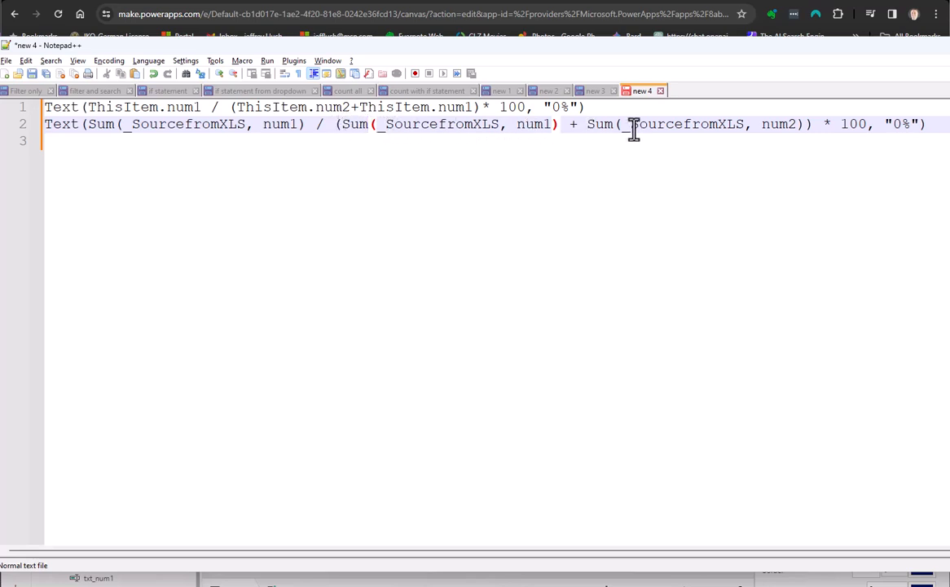
mouse_move(628, 126)
left_mouse_down()
mouse_move(791, 131)
mouse_move(620, 130)
left_mouse_up()
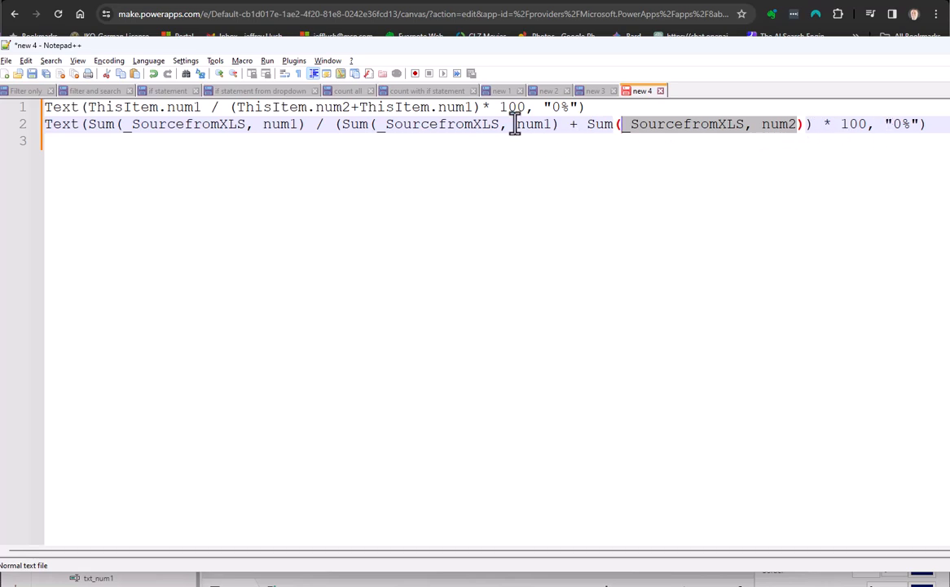
double_click(573, 125)
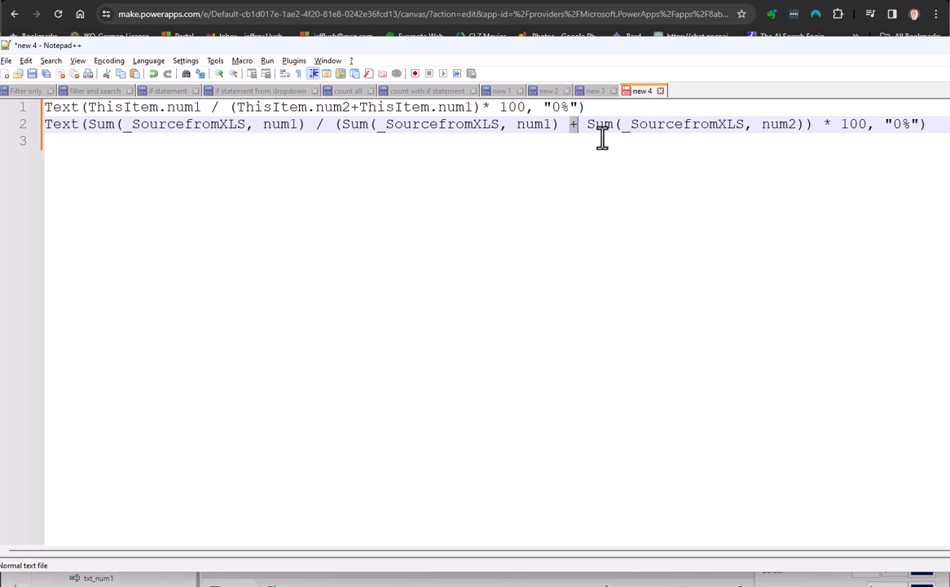
double_click(318, 126)
left_click(336, 126)
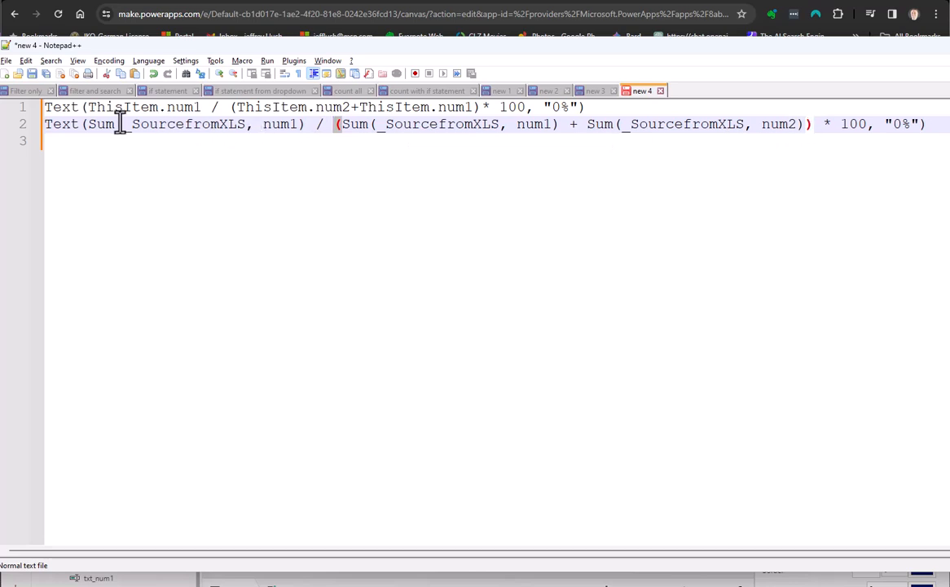
left_click_drag(87, 127, 798, 122)
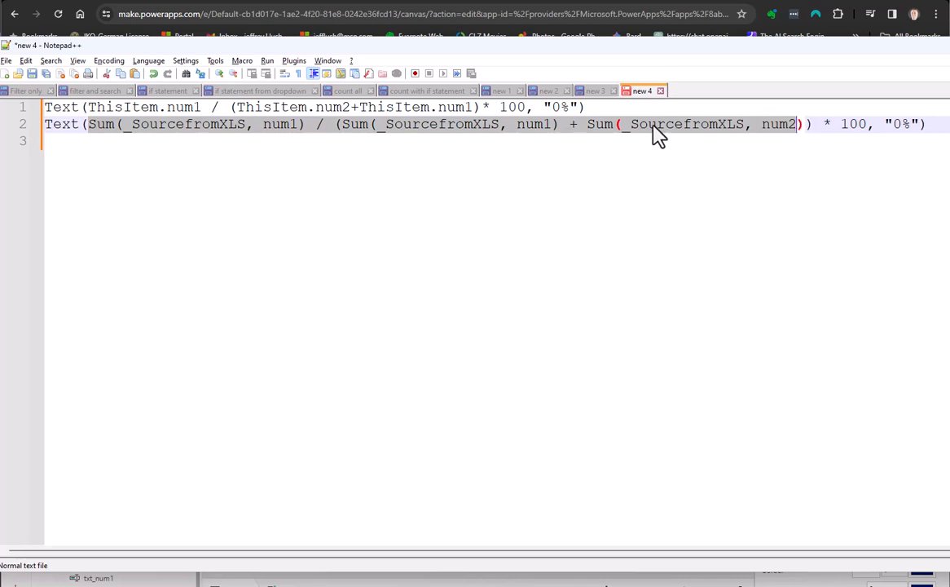
left_click_drag(810, 123, 97, 133)
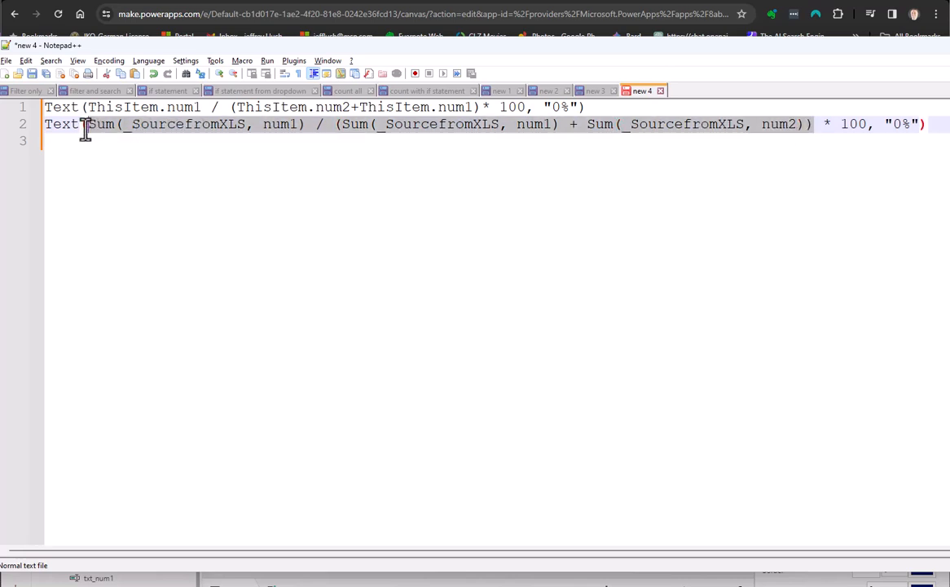
left_click(387, 190)
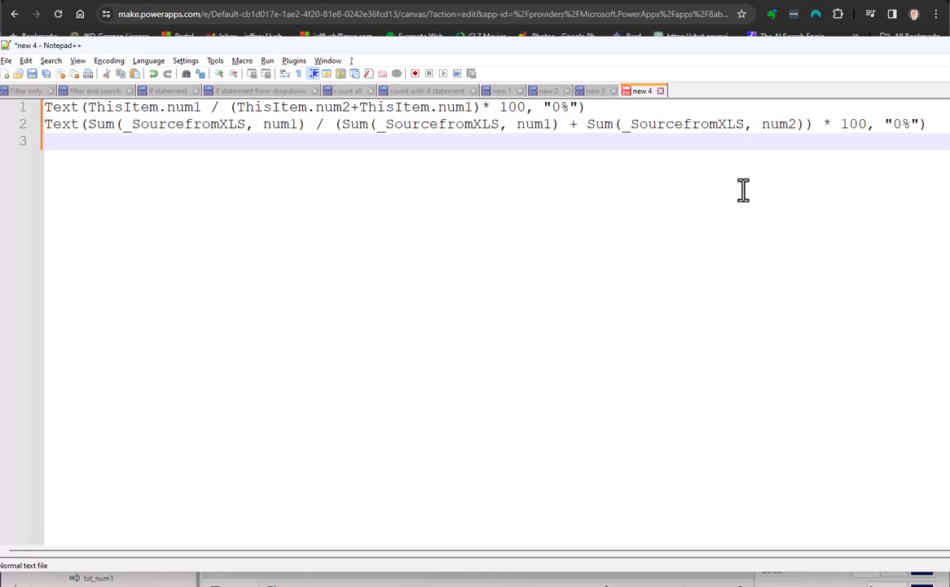
left_click(809, 126)
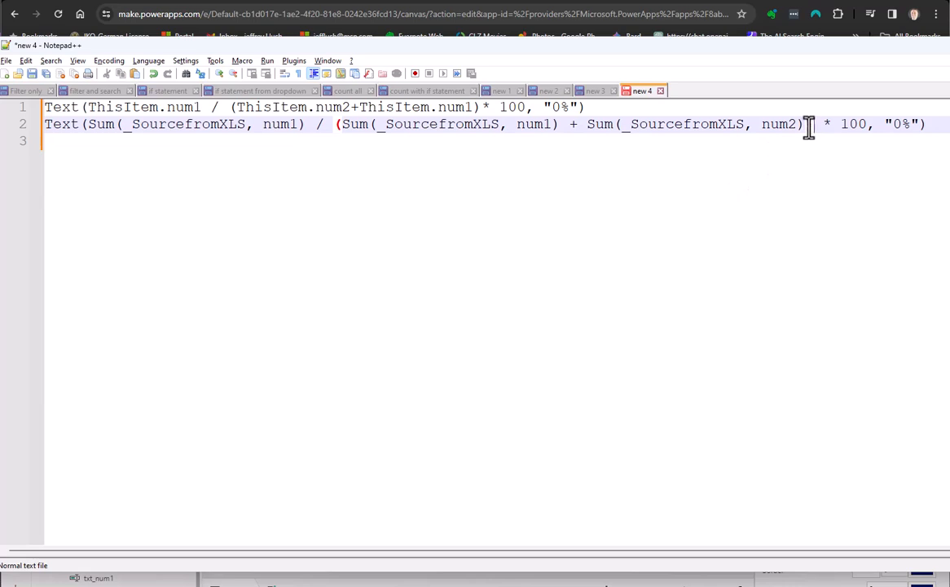
left_click_drag(830, 124, 825, 124)
left_click_drag(893, 124, 909, 124)
- Copy the Sum formula to Power Apps as Label5's Text: Text(Sum(_SourcefromXLS, num1) / (Sum(_SourcefromXLS, num1) + Sum(_SourcefromXLS, num2)) * 100, "0%")
left_click_drag(927, 127, 42, 123)
key("ctrl+c")
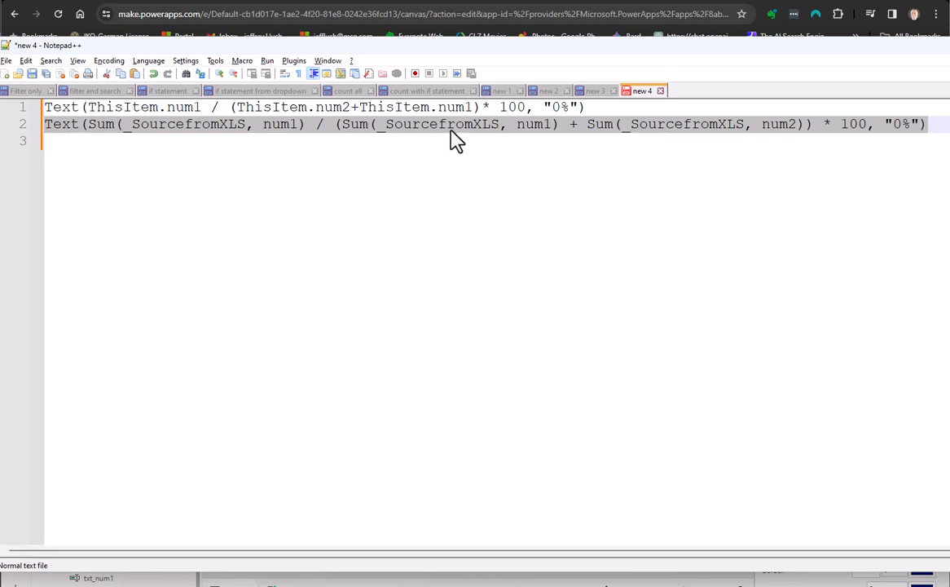
left_click(493, 3)
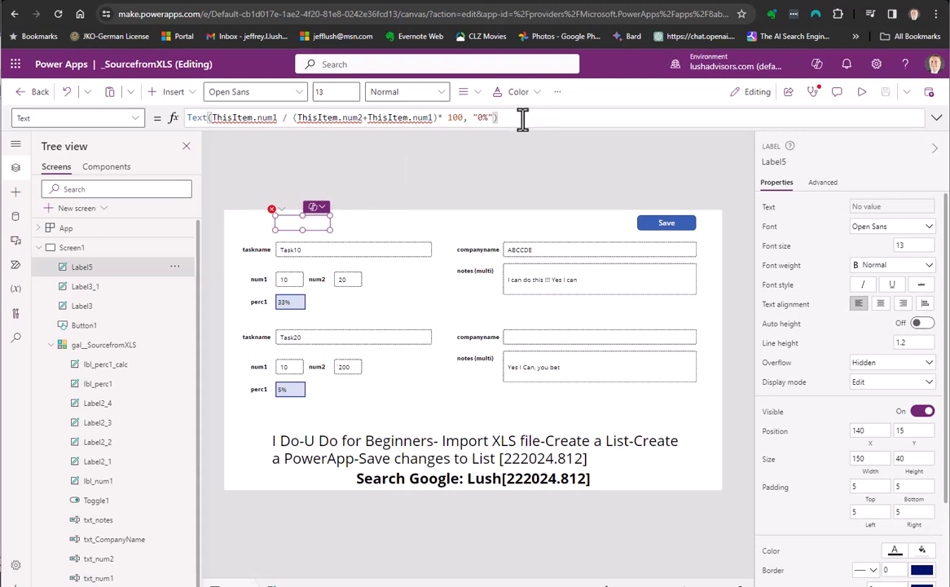
key("ctrl+a")
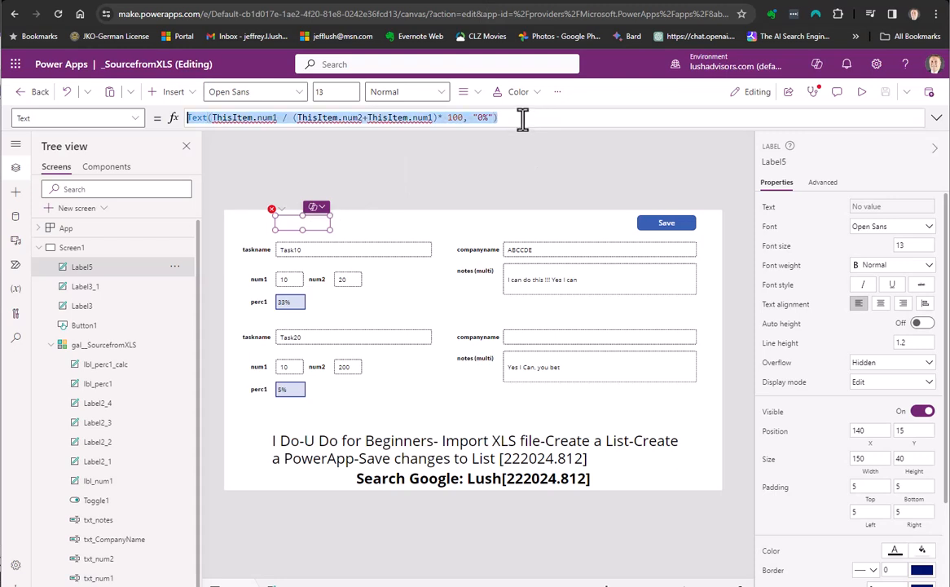
key("ctrl+v")
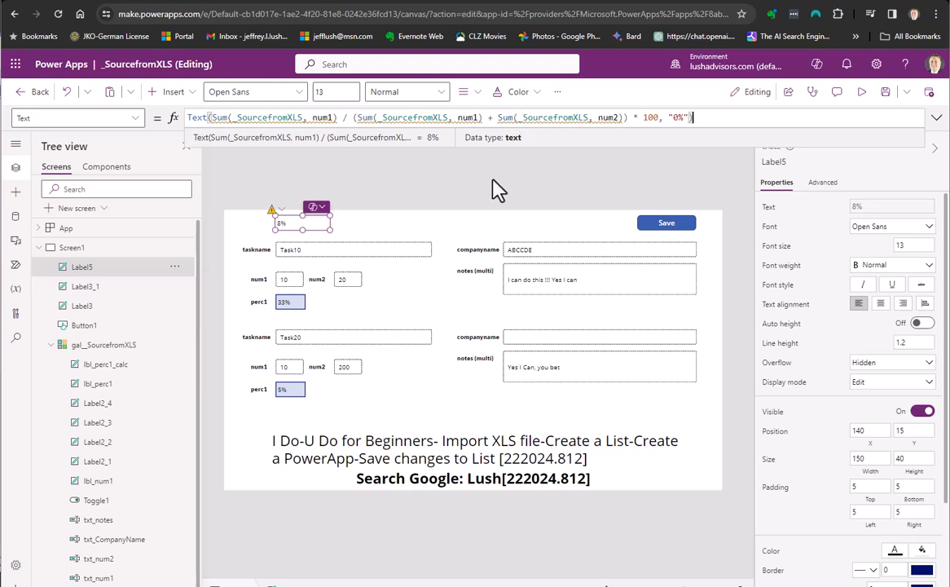
left_click(445, 176)
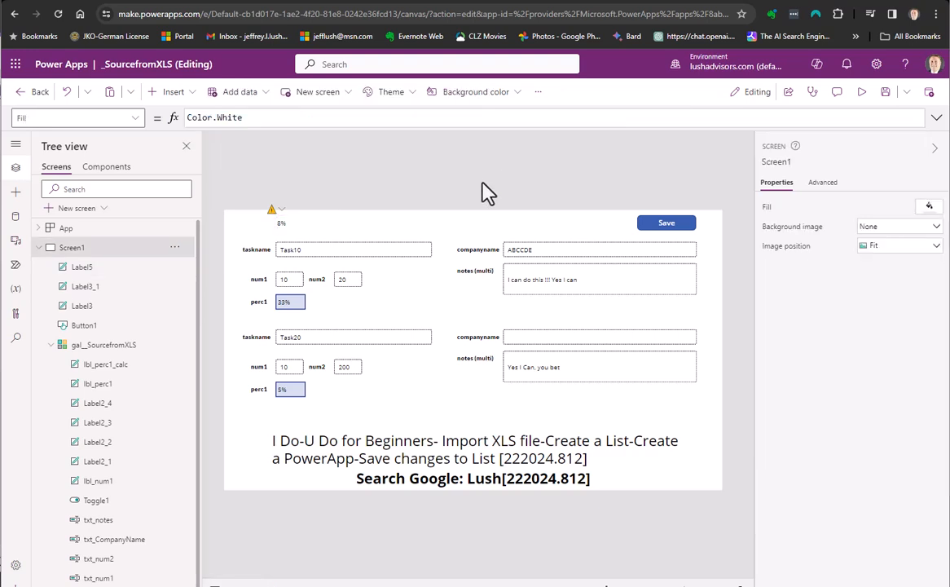
- Copy the gallery's perc1 caption label onto Screen1 and place it beside the overall percentage label at about X 51, Y 15
left_click(259, 390)
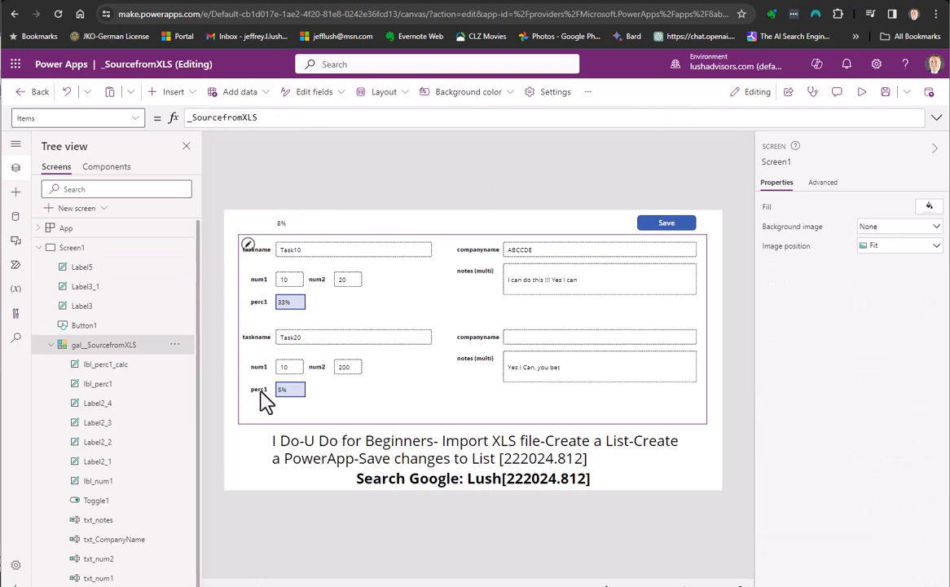
left_click(259, 302)
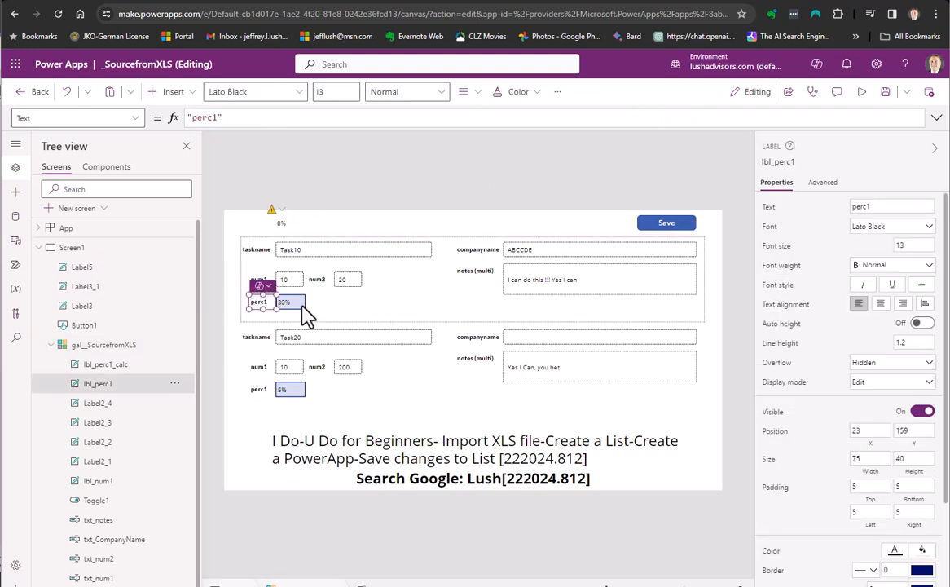
left_click(252, 233)
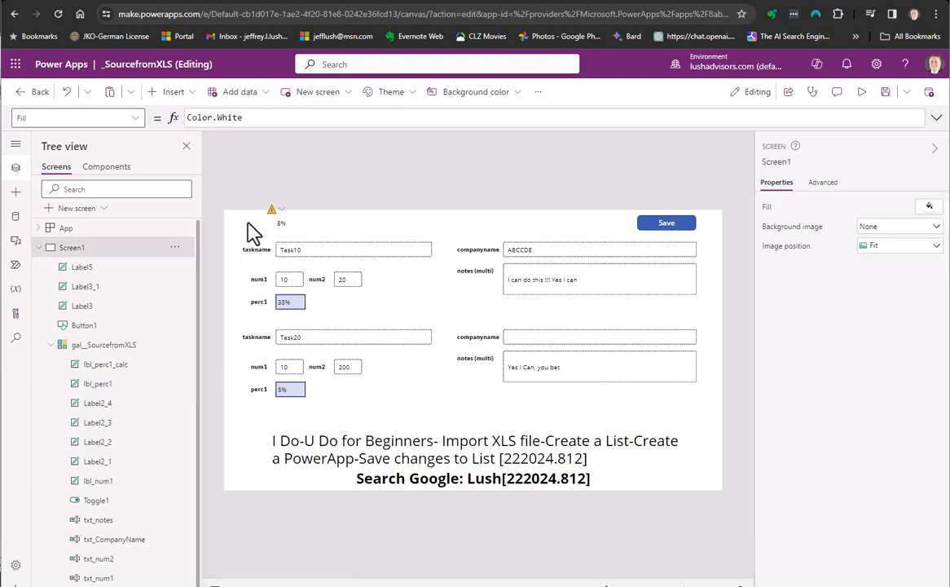
key("ctrl+v")
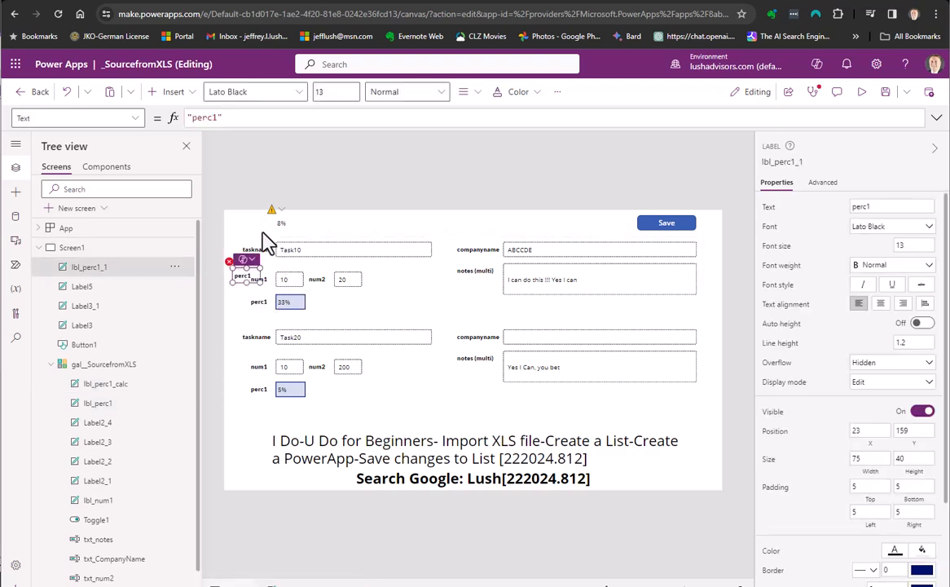
left_click_drag(246, 278, 257, 225)
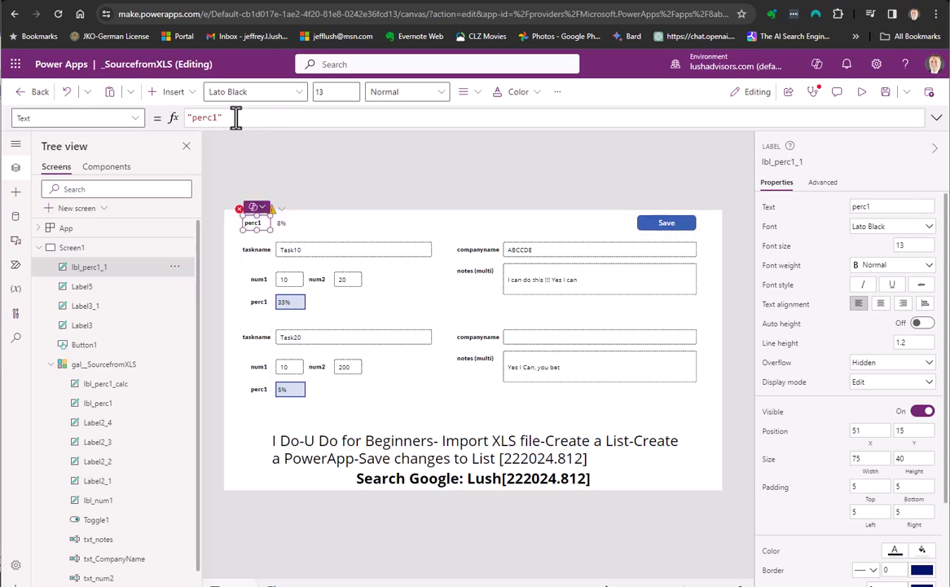
- Clear the OnSelect formula of the copied perc1 caption above the gallery to remove its error
left_click(249, 210)
left_click(271, 227)
left_click_drag(257, 118, 164, 119)
key("Delete")
left_click(527, 189)
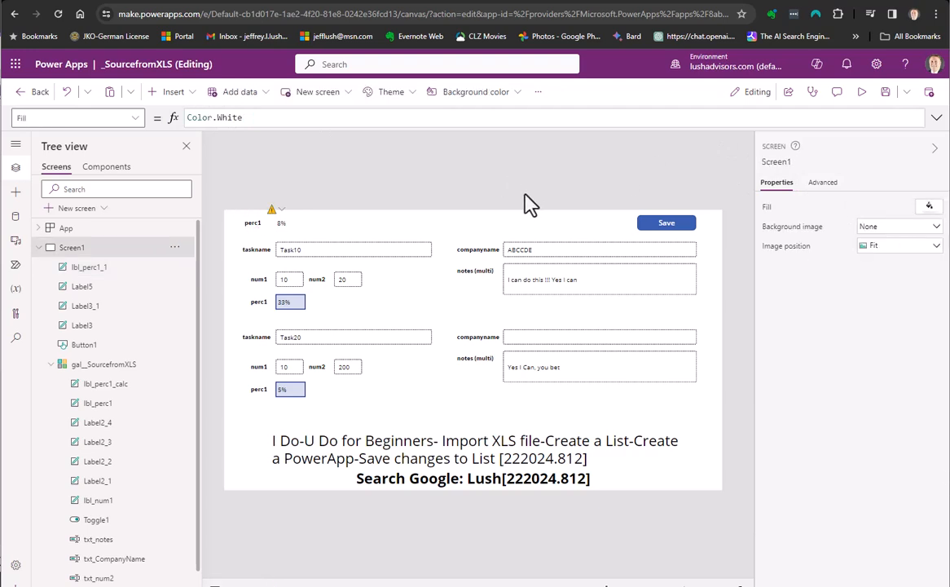
- Change the copied caption's text to "perc1 (ttl)" and align it right
left_click(255, 220)
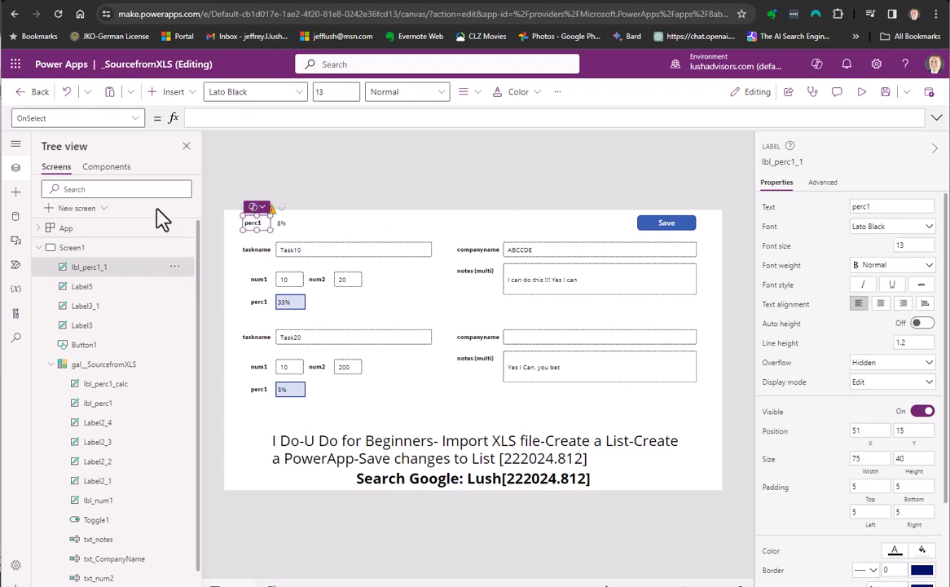
double_click(258, 222)
left_click(307, 188)
left_click(270, 219)
left_click(903, 308)
left_click(307, 180)
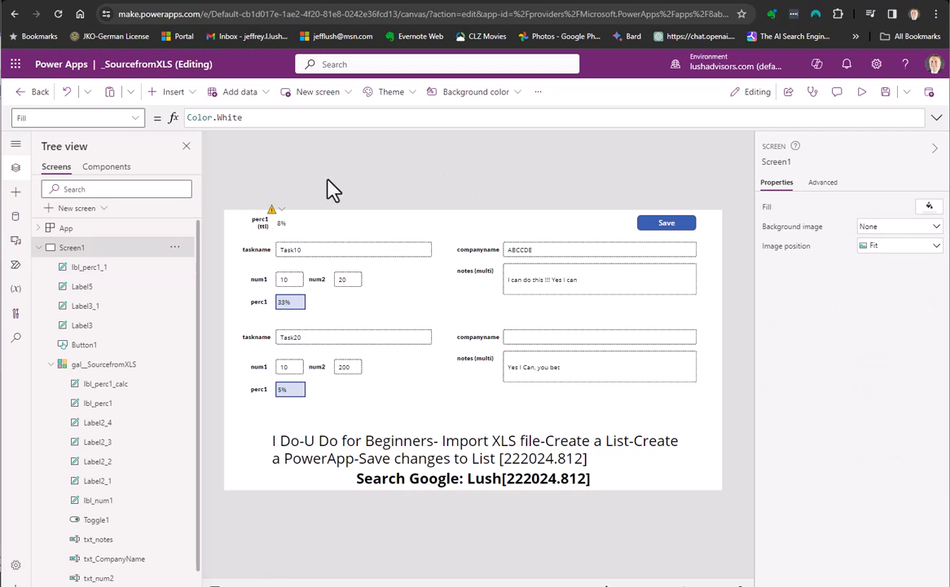
left_click(265, 226)
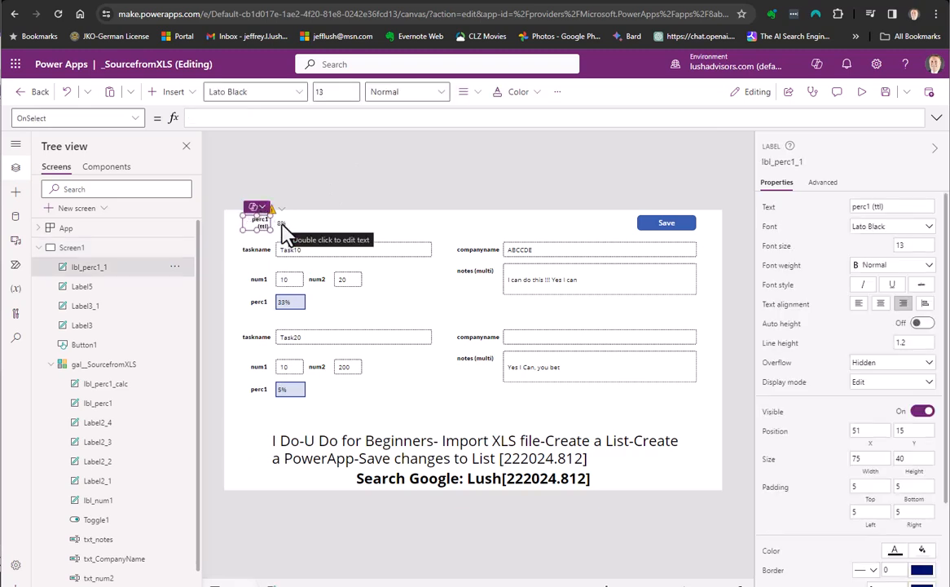
left_click(281, 226, "shift")
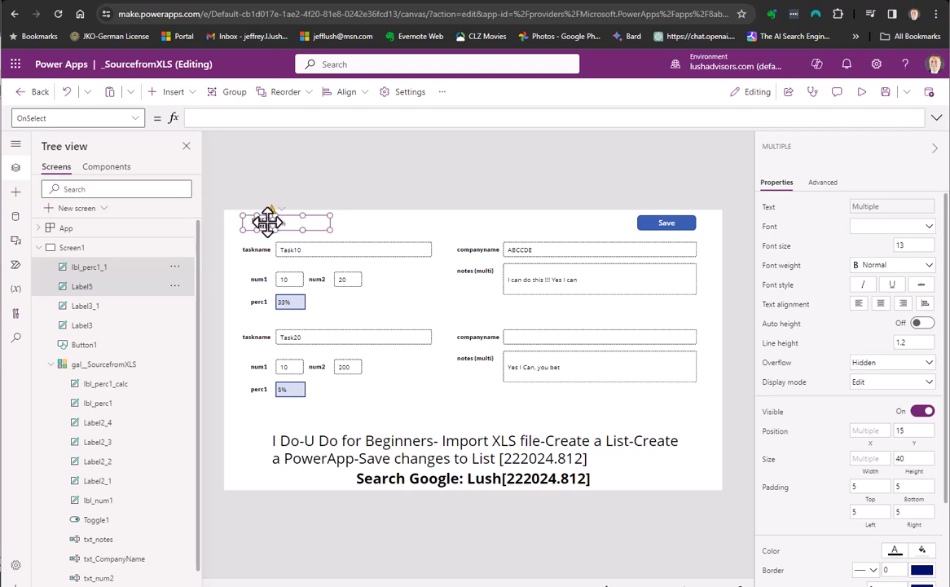
left_click(344, 181)
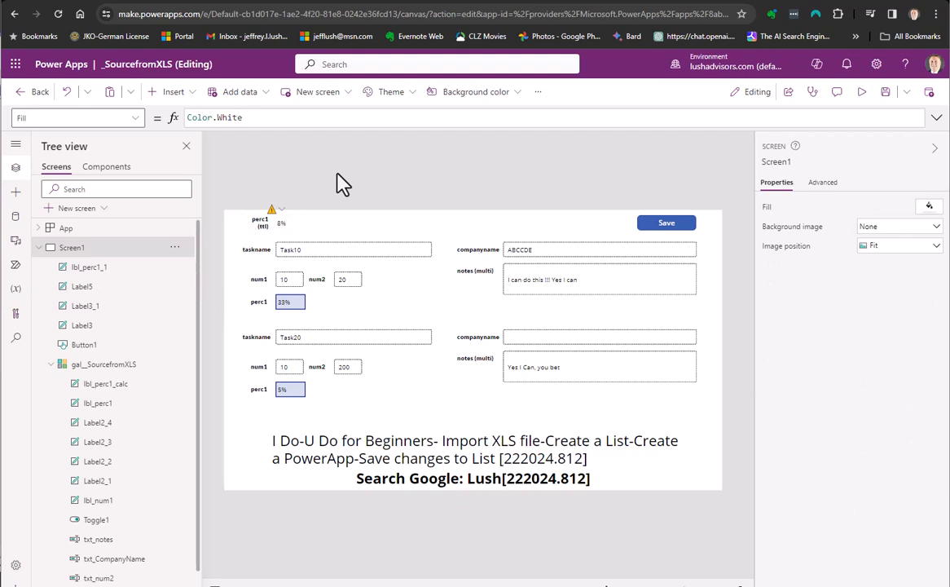
- Duplicate the perc1 (ttl) caption and its percentage label together, placing the copies beside the originals with the caption at about X 290, Y 15
left_click(262, 220)
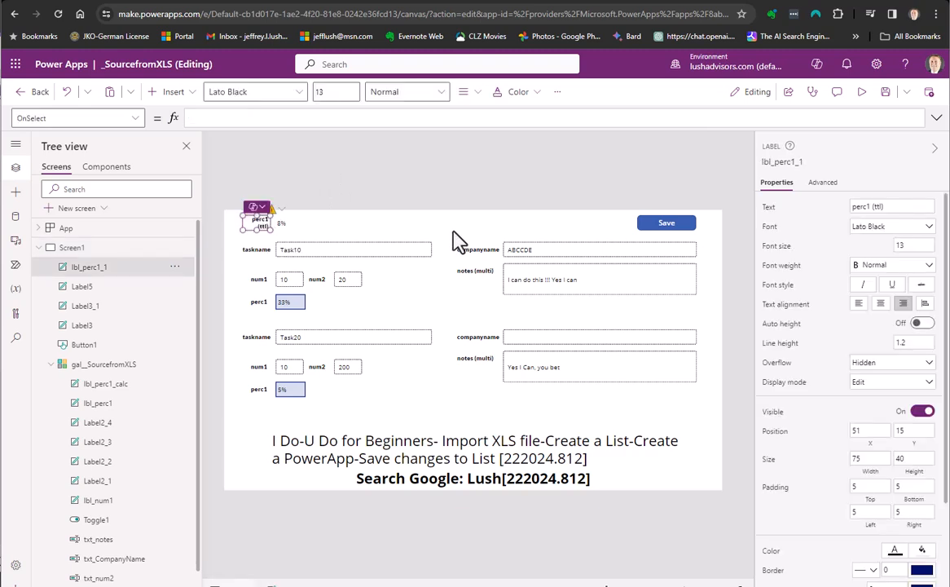
left_click(280, 227, "shift")
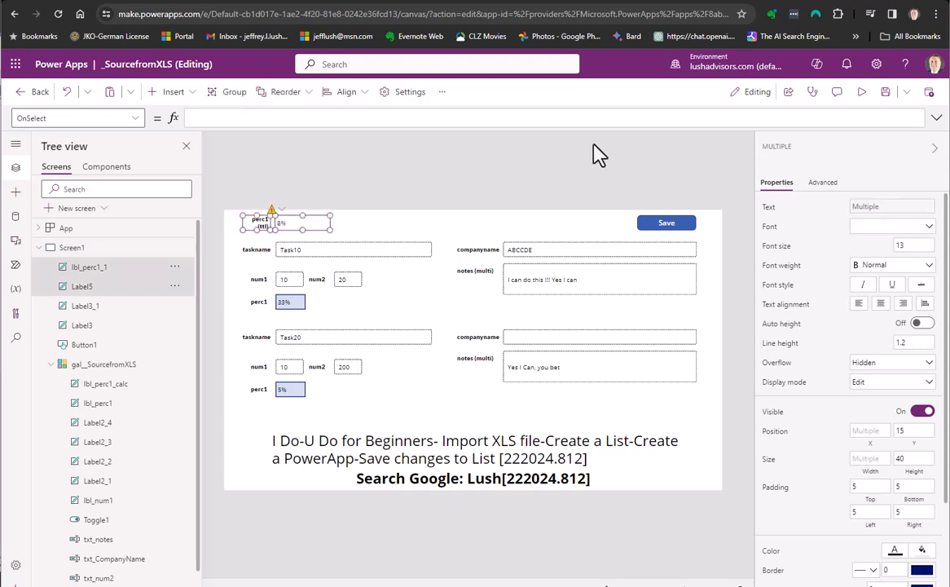
left_click(92, 269)
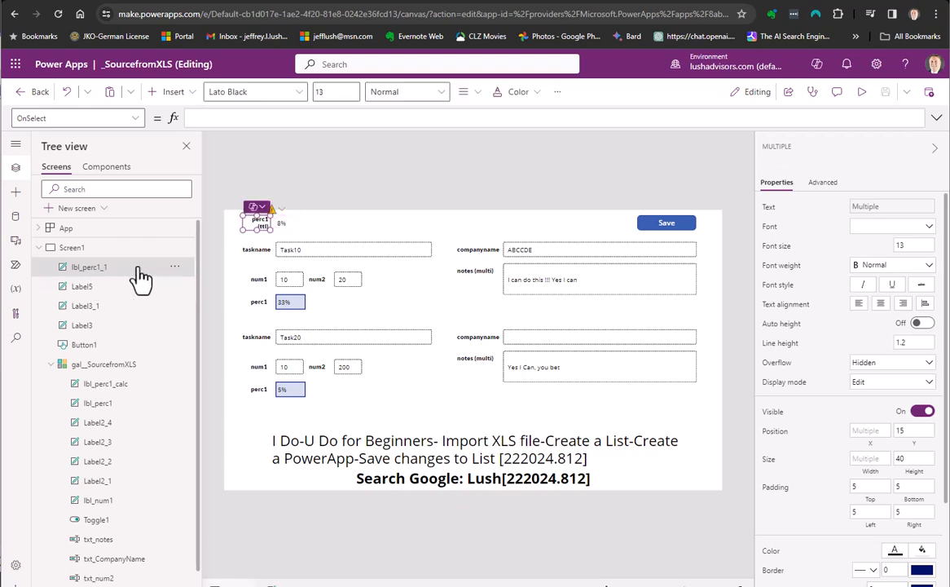
left_click(104, 286, "shift")
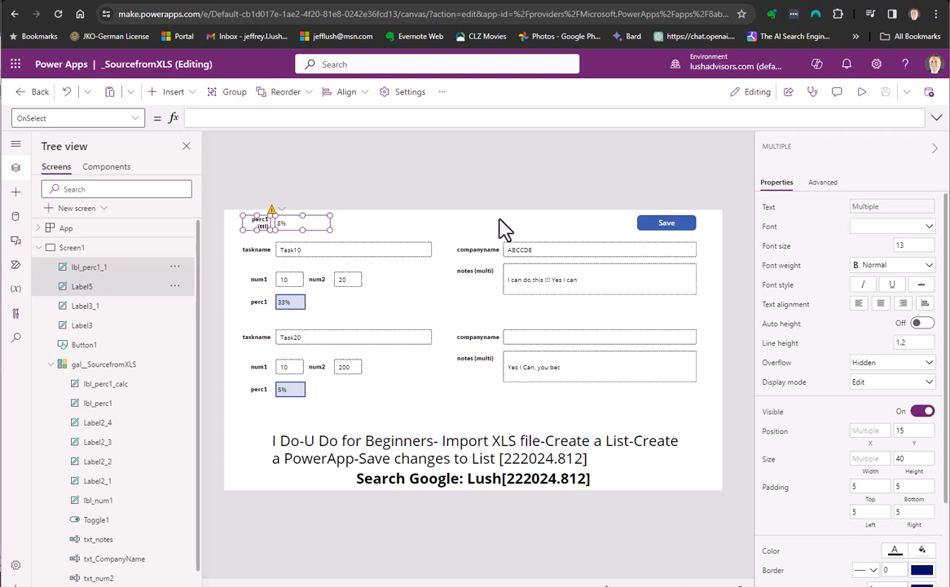
left_click(400, 234)
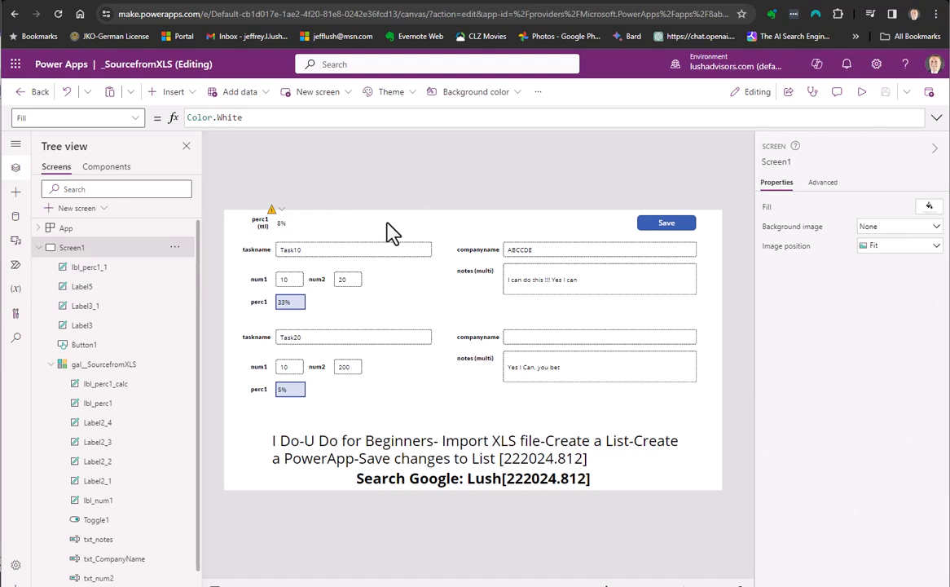
key("ctrl+v")
left_click_drag(305, 226, 378, 222)
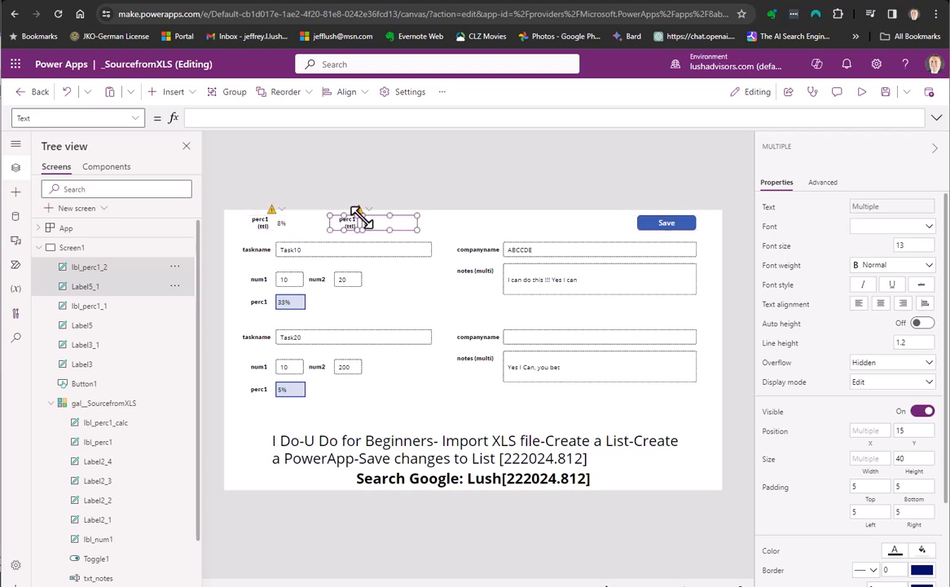
left_click(413, 174)
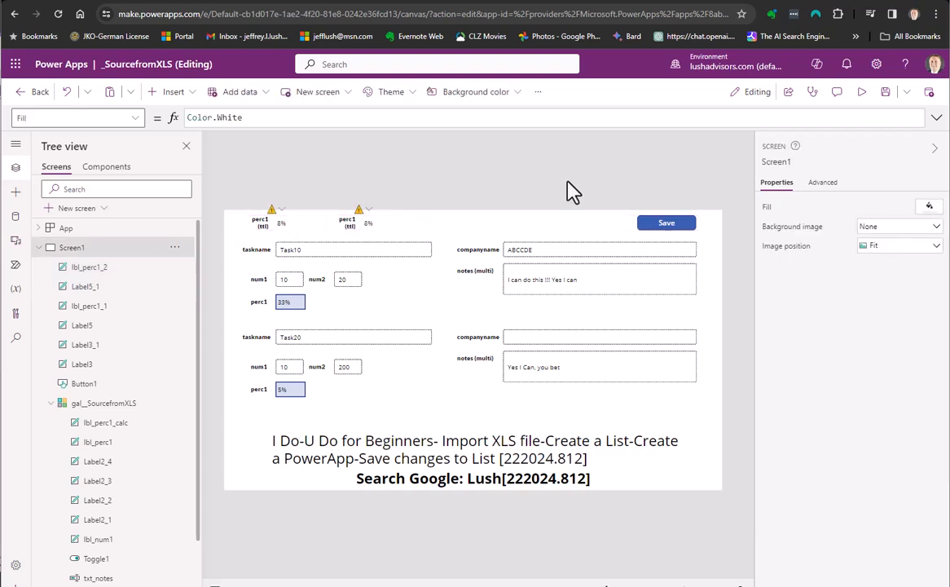
- Change the copied caption's text to "perc2 (ttl)" and the numerator in the copied percentage label's formula to Sum(_SourcefromXLS, num2)
left_click(347, 226)
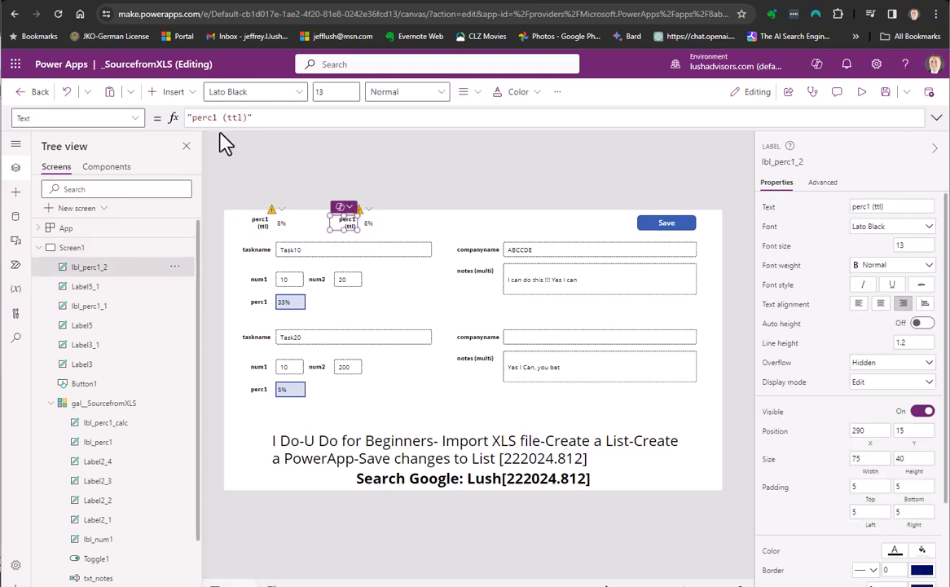
double_click(212, 118)
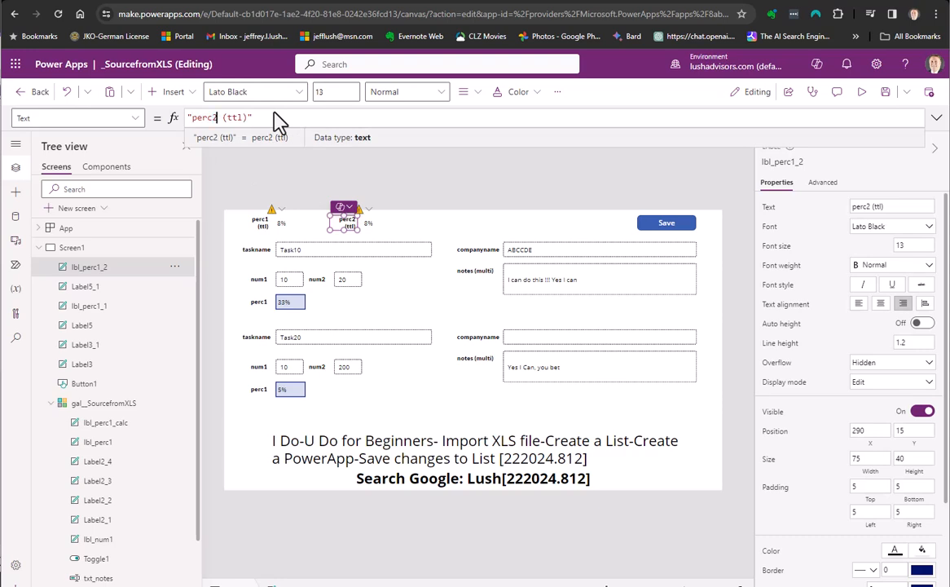
left_click(371, 224)
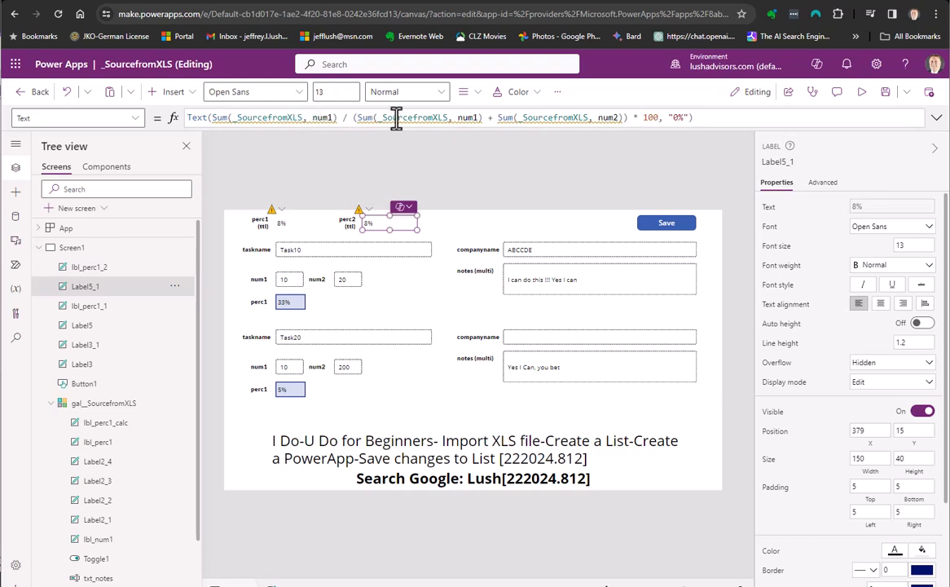
left_click(327, 118)
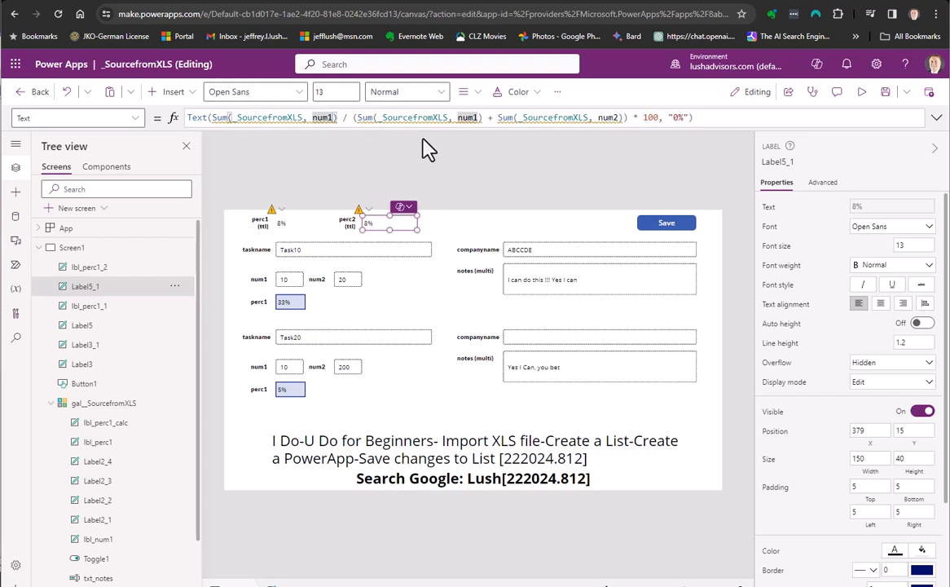
key("BackSpace")
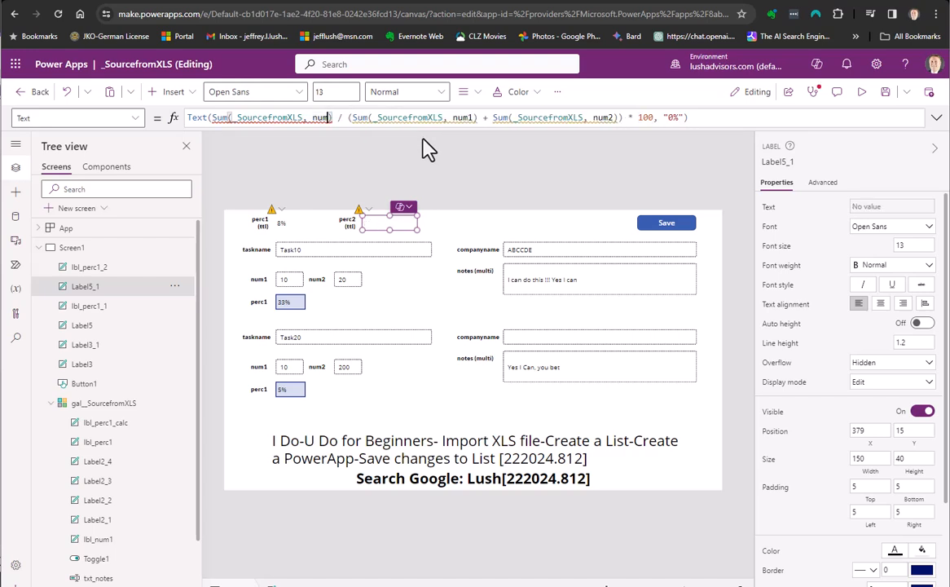
type("2")
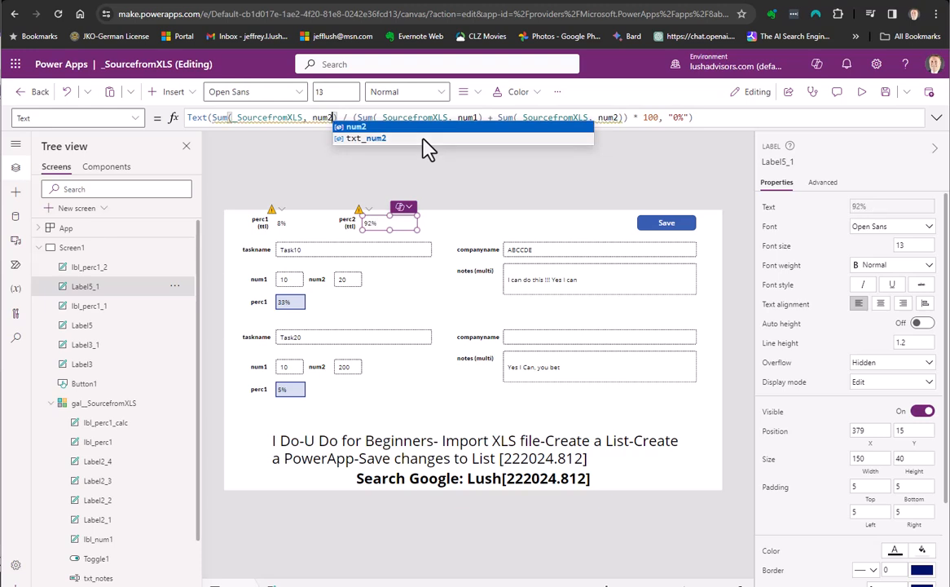
left_click(374, 128)
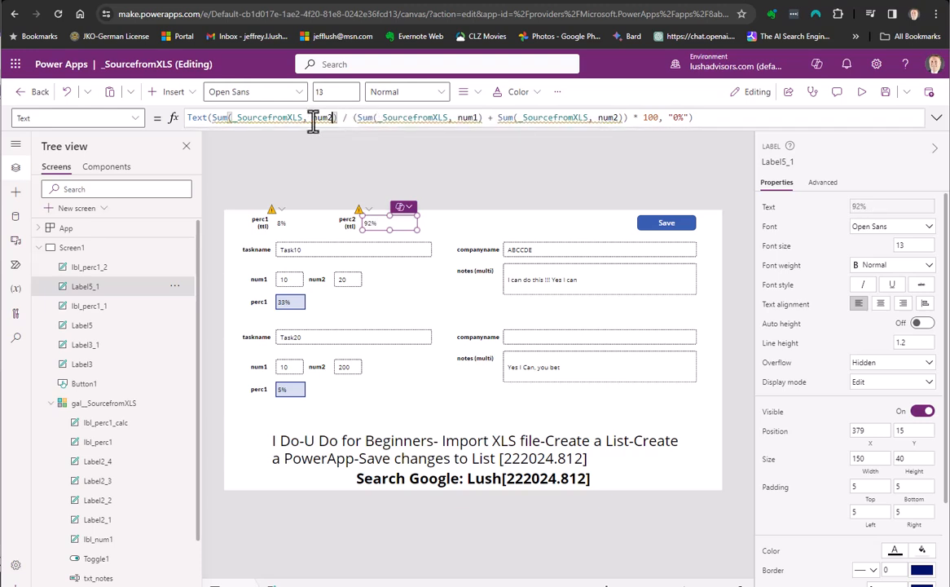
- Examine the perc2 total formula, comparing its summed num2 numerator with the num1 plus num2 denominator
left_click_drag(353, 118, 689, 88)
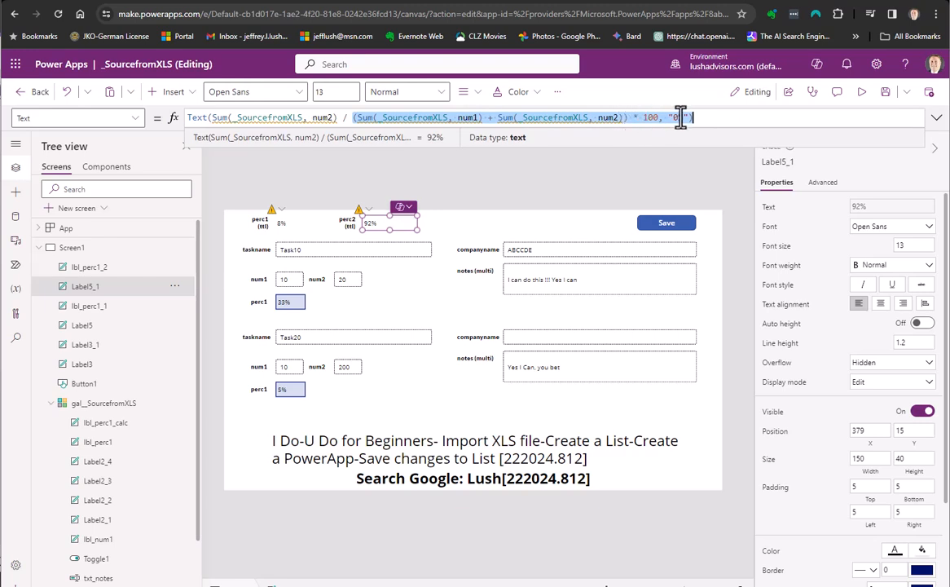
left_click(611, 180)
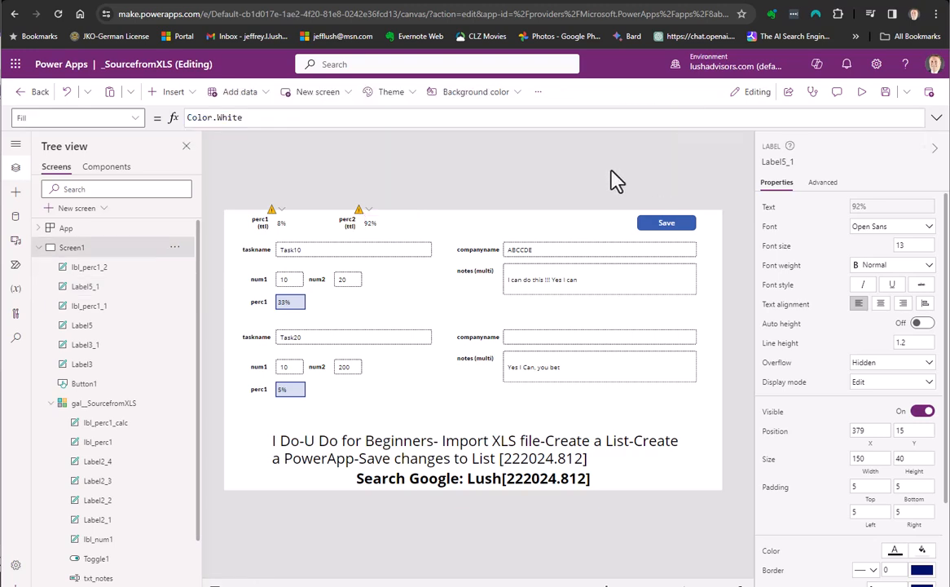
left_click(371, 223)
left_click(478, 189)
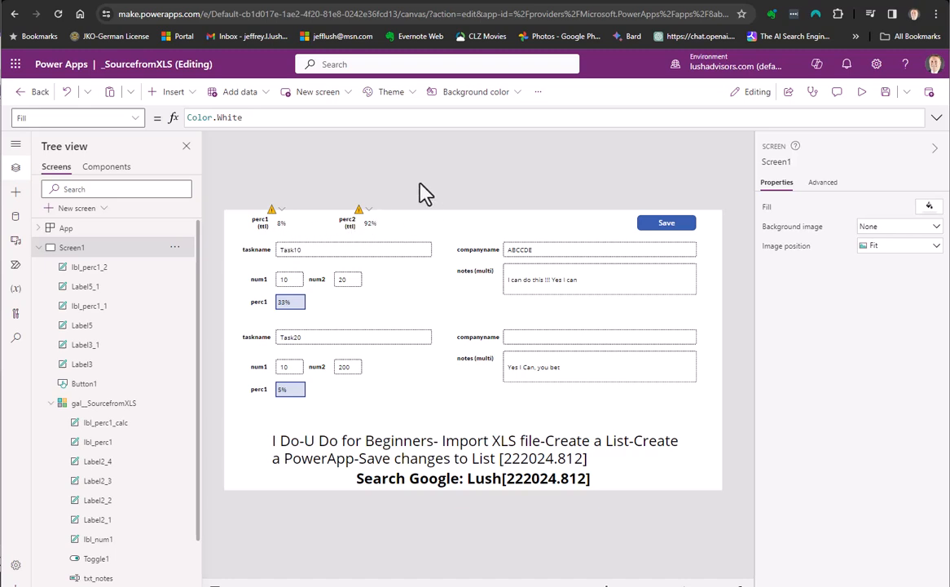
left_click(368, 223)
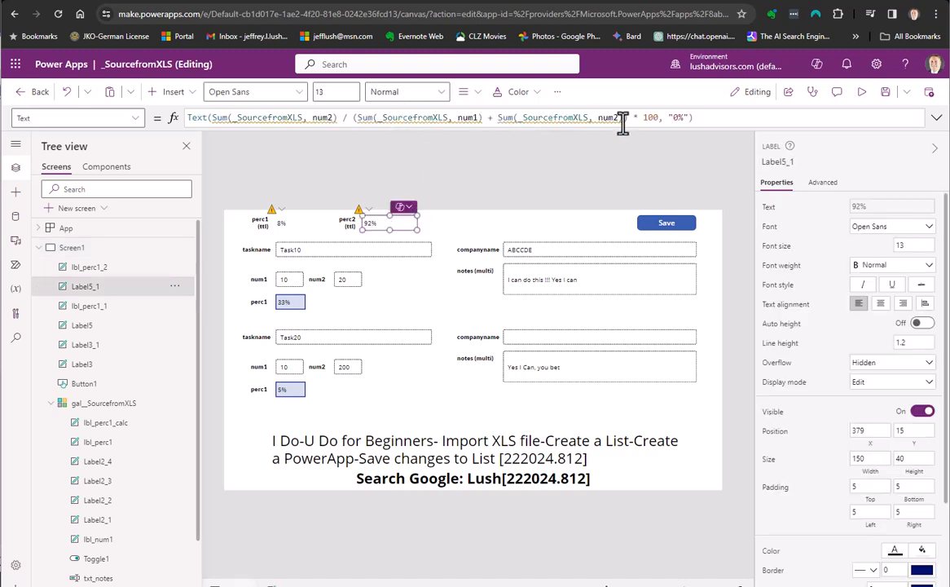
mouse_move(621, 116)
left_click_drag(333, 117, 211, 118)
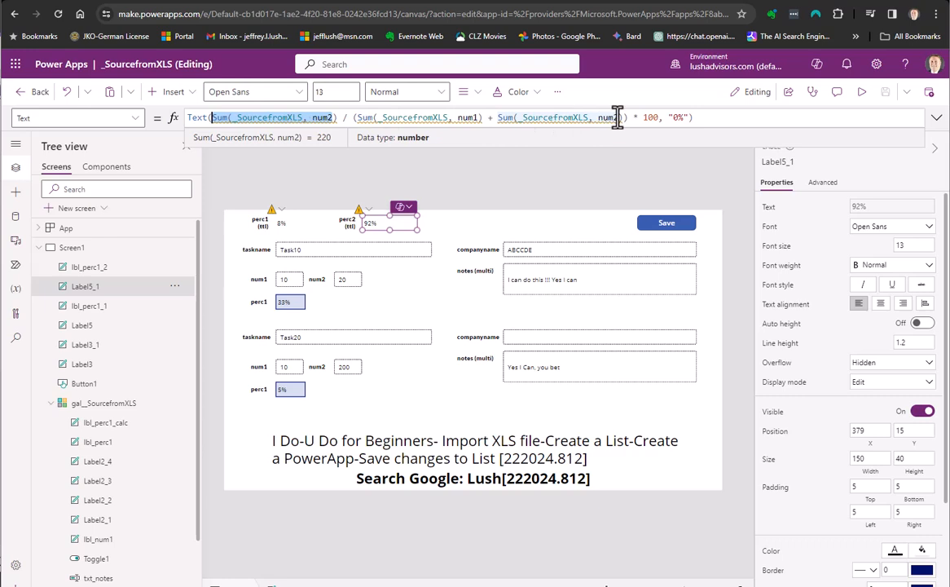
left_click_drag(488, 118, 625, 117)
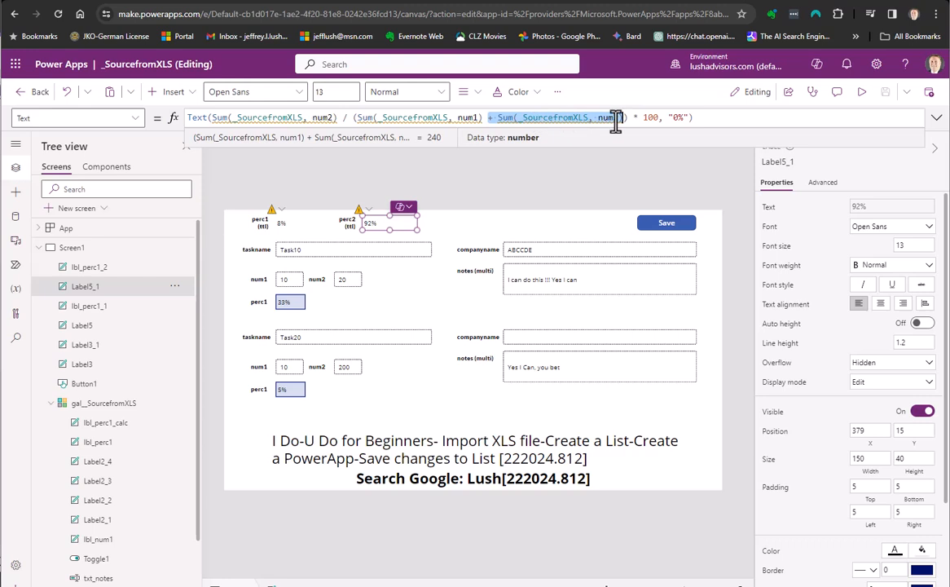
left_click(523, 179)
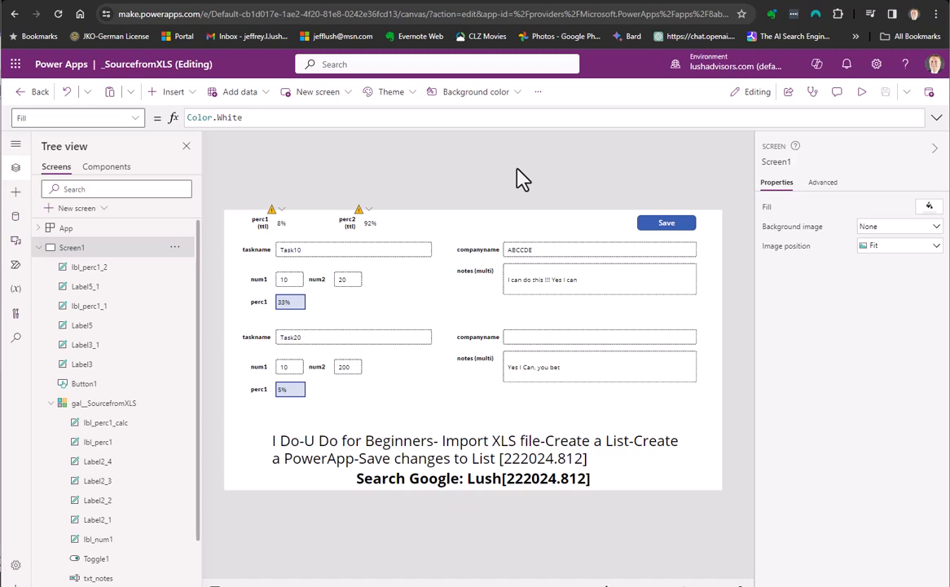
- Compare the total and gallery percentage labels with the perc1, perc2 and perc3 columns of the _SourcefromXLS list in SharePoint
left_click(371, 224)
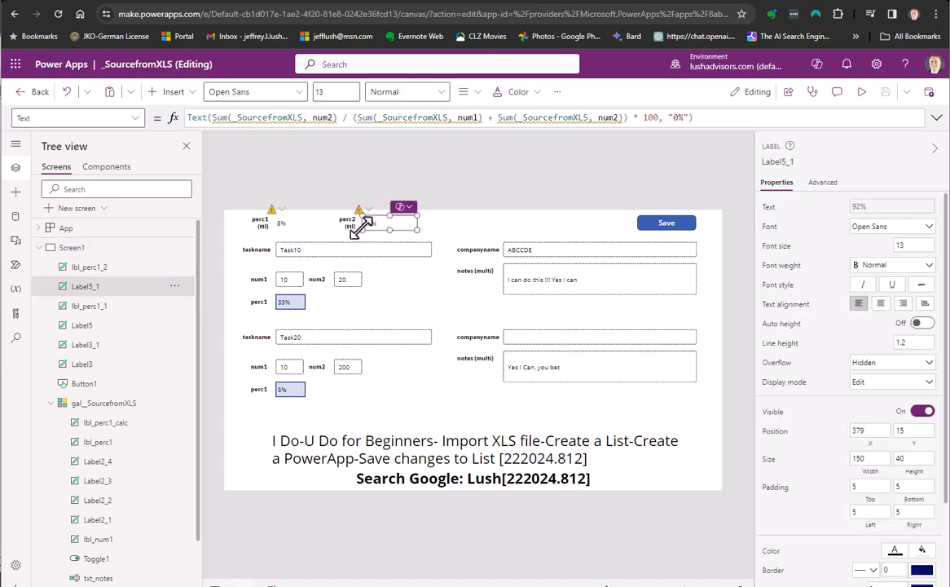
left_click(287, 225)
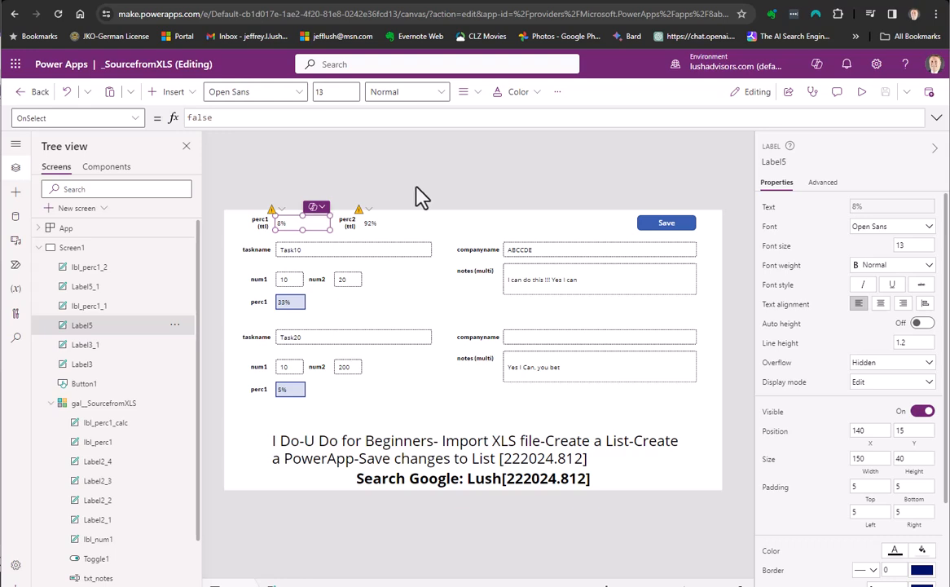
left_click(626, 1)
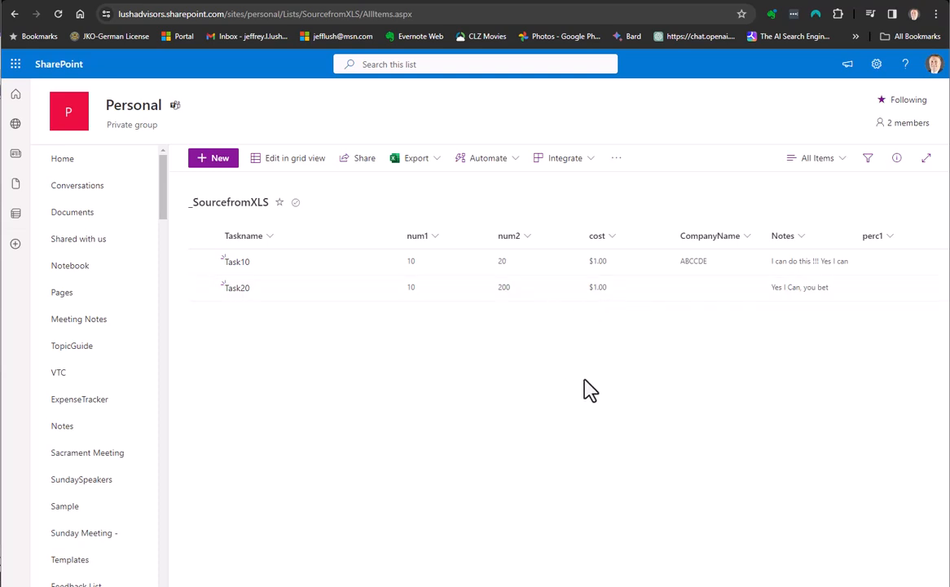
scroll(559, 269, "right", 5)
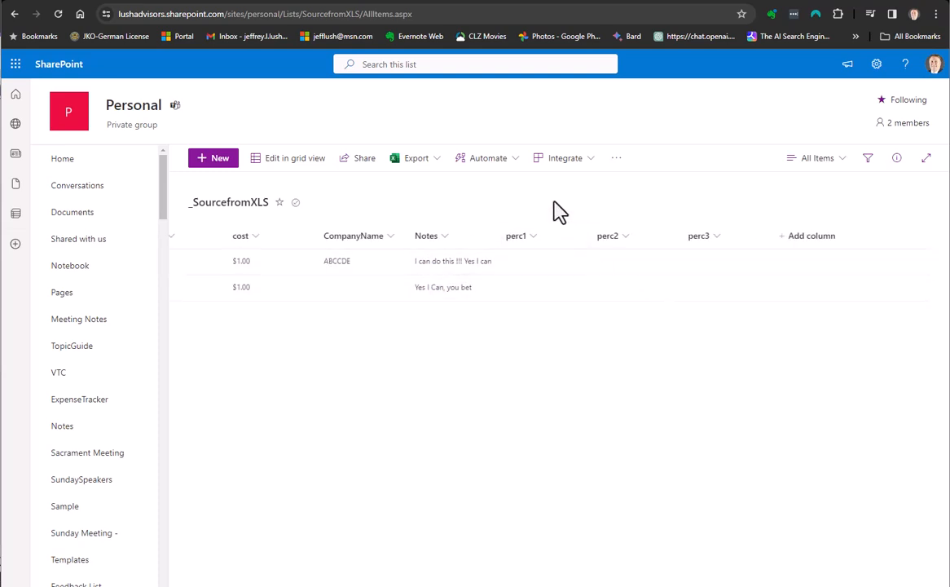
left_click(468, 7)
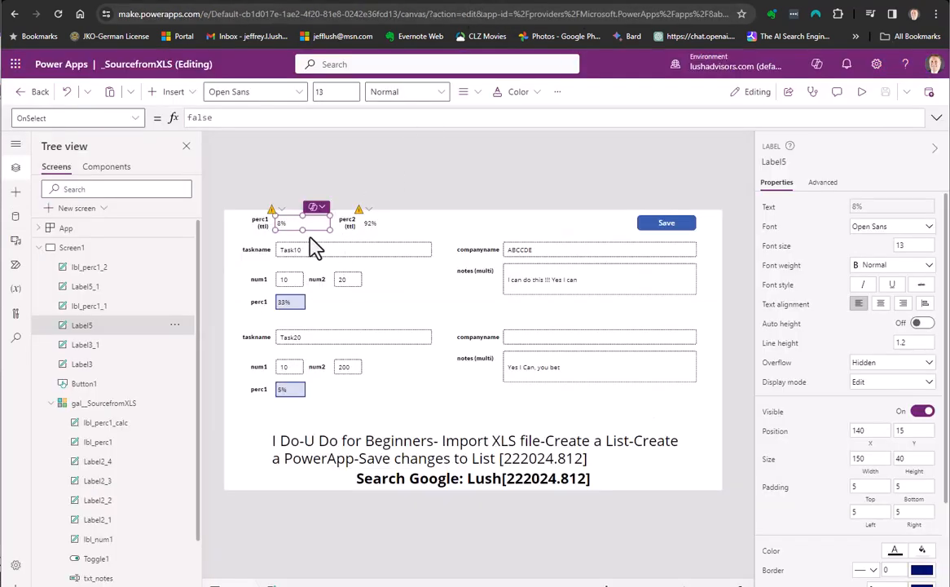
left_click(361, 221)
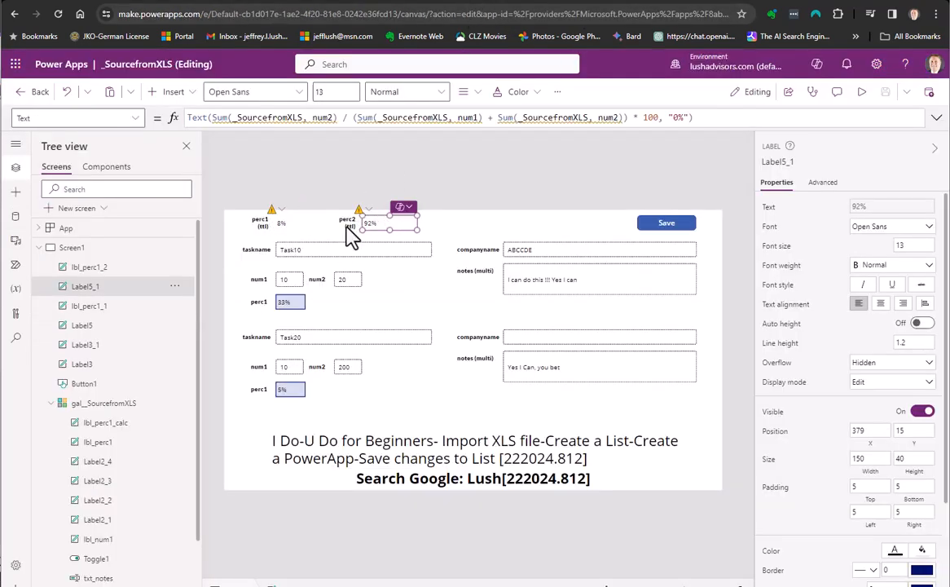
left_click(292, 222)
left_click(288, 301)
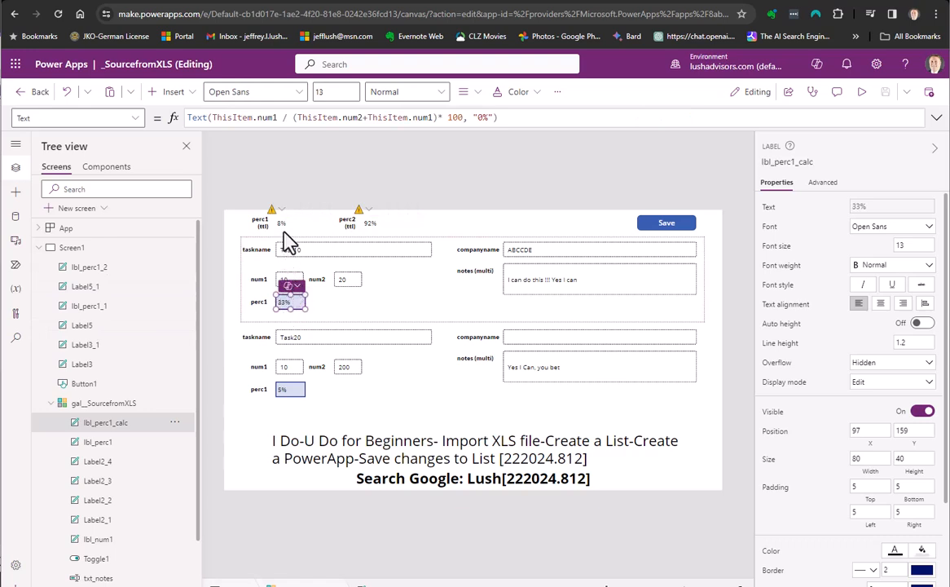
left_click(277, 220)
left_click(376, 224)
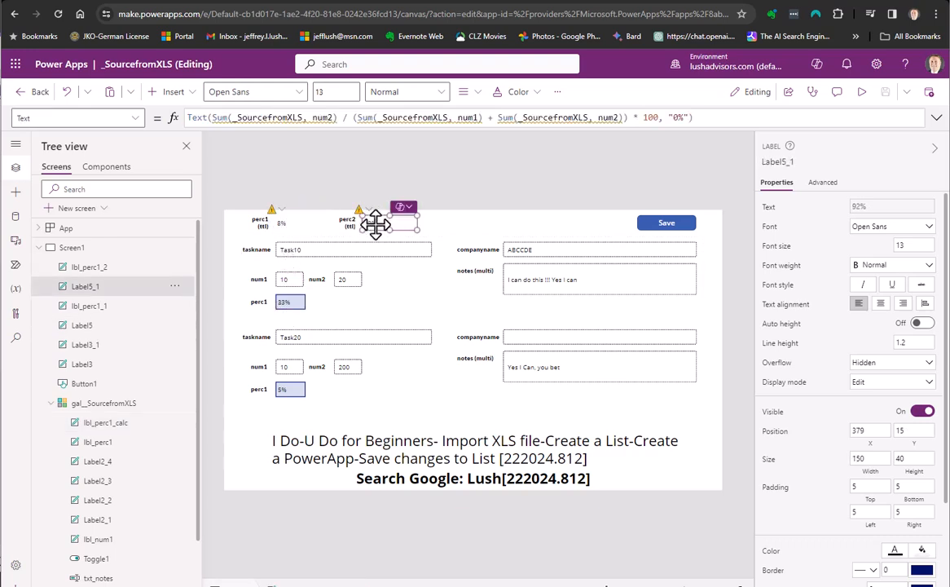
left_click(290, 302)
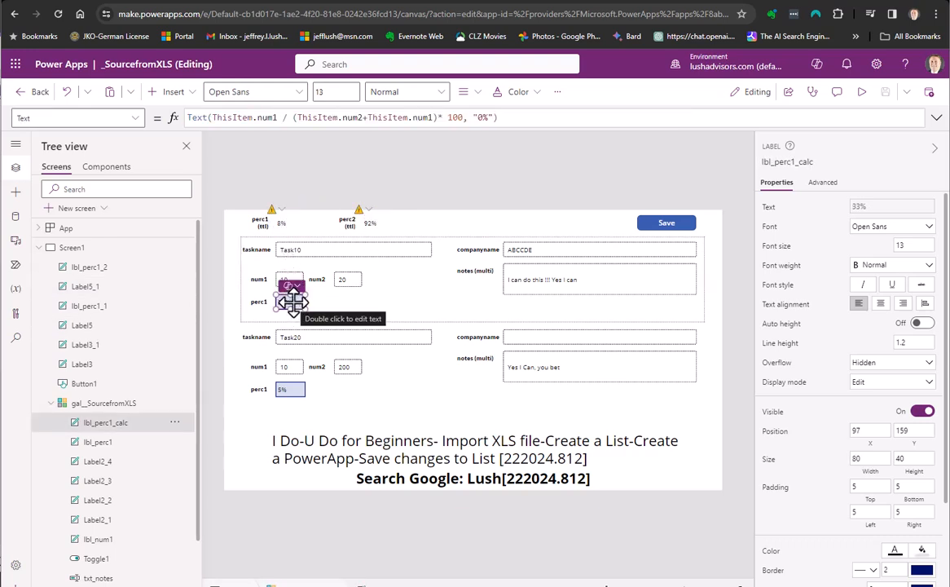
left_click(592, 2)
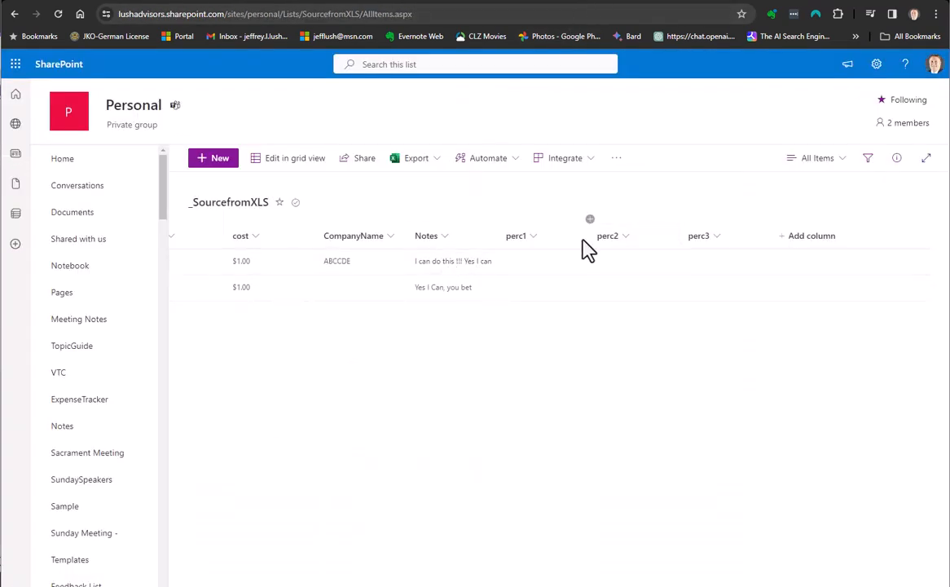
left_click(445, 6)
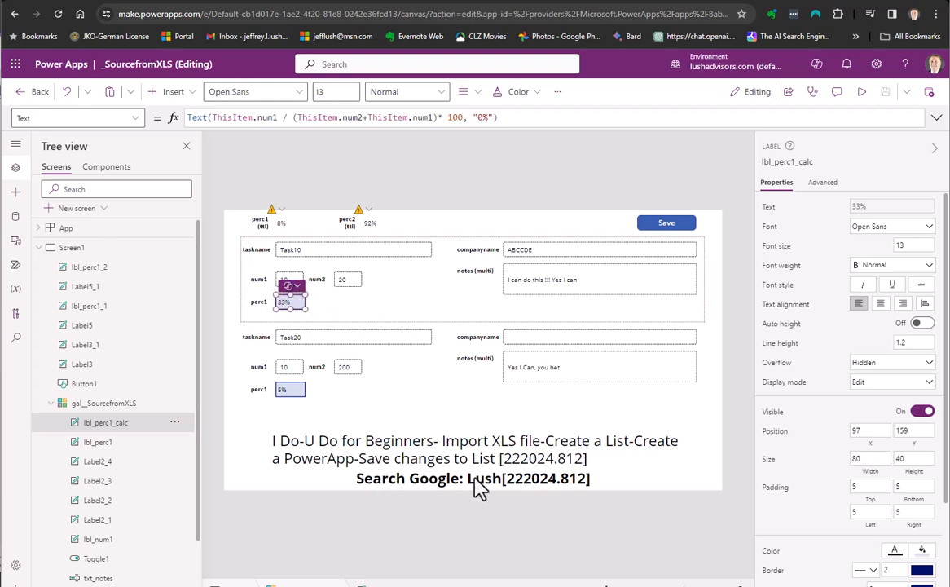
- Examine the Default formula of Toggle1 in the gallery, which compares each record's fields with its text inputs
scroll(114, 465, "down", 2)
left_click(98, 489)
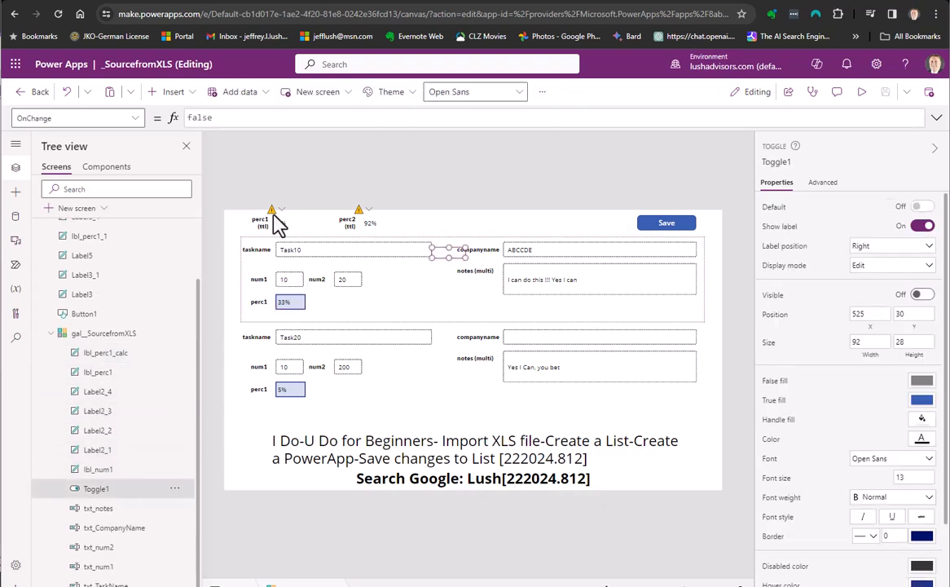
left_click(135, 118)
scroll(71, 210, "up", 3)
scroll(72, 210, "up", 2)
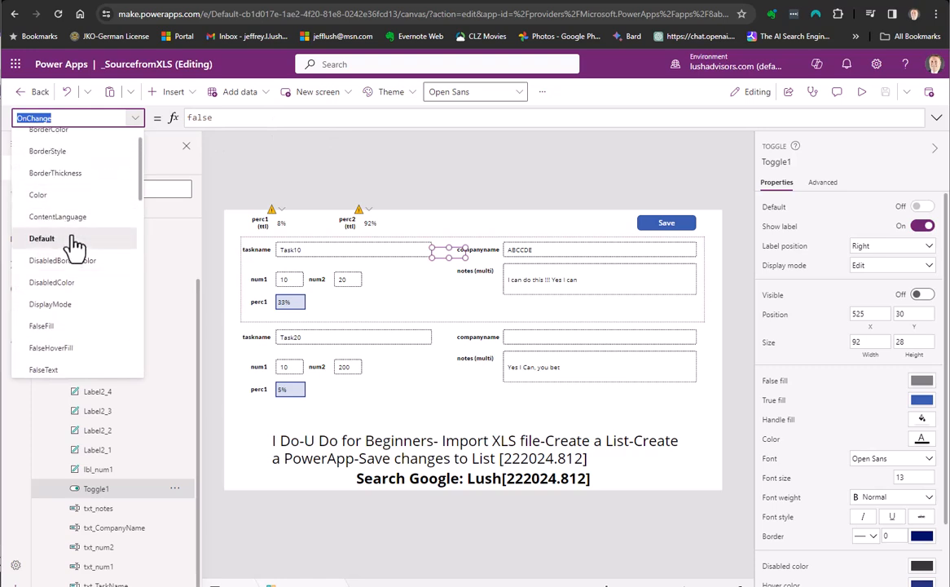
left_click(70, 240)
left_click(303, 126)
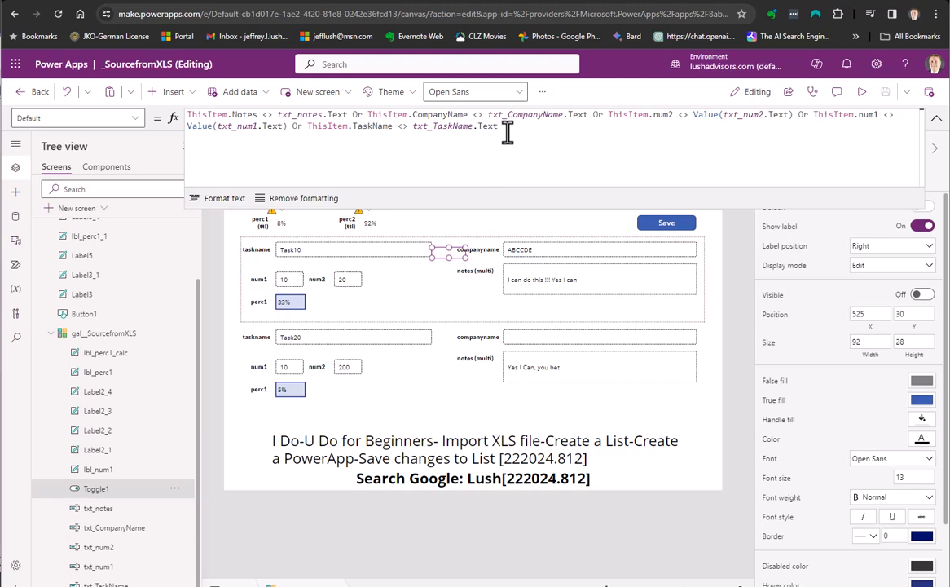
- Review the Save button's OnSelect Patch formula and the Text formulas of the overall perc1 and perc2 percentage labels
left_click(687, 227)
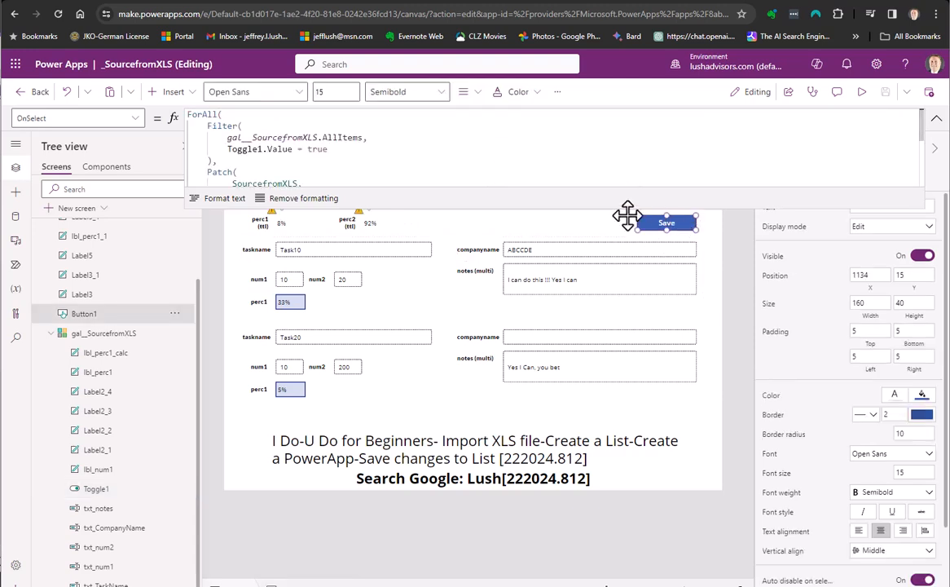
left_click_drag(415, 291, 407, 293)
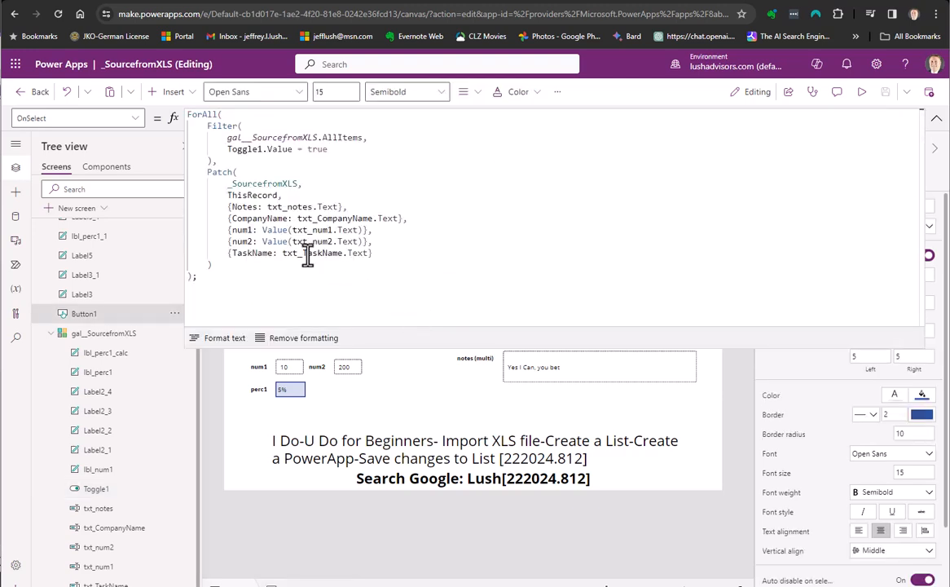
left_click(936, 118)
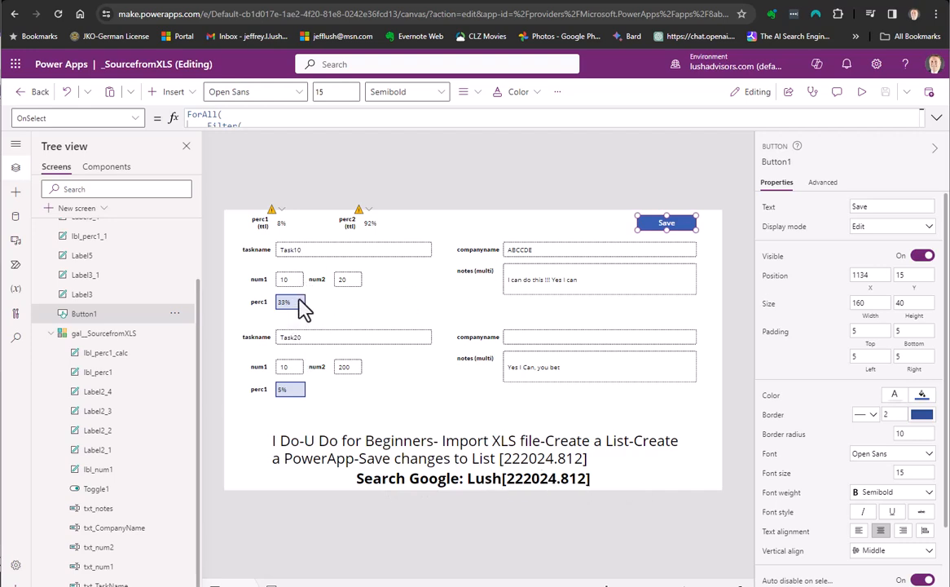
left_click(289, 225)
left_click(377, 225)
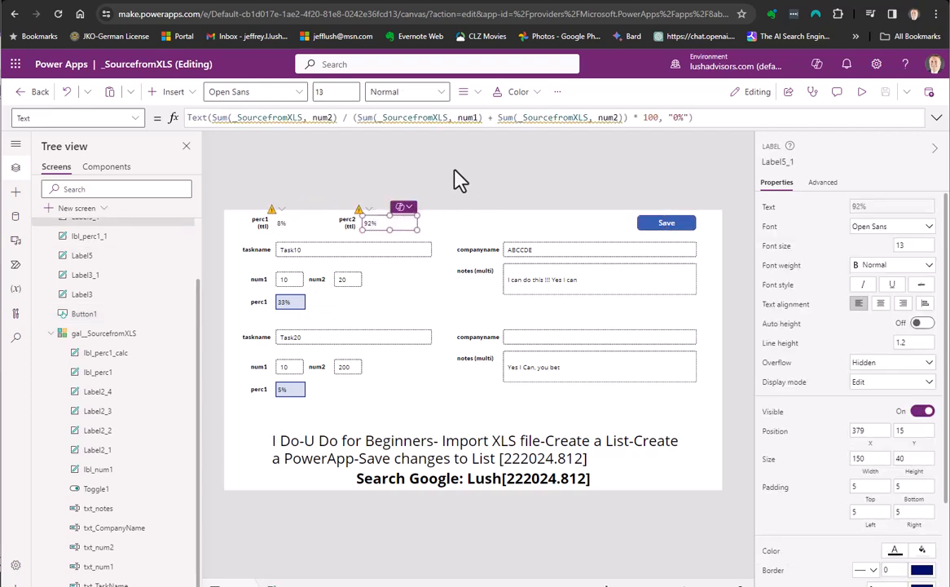
left_click(416, 172)
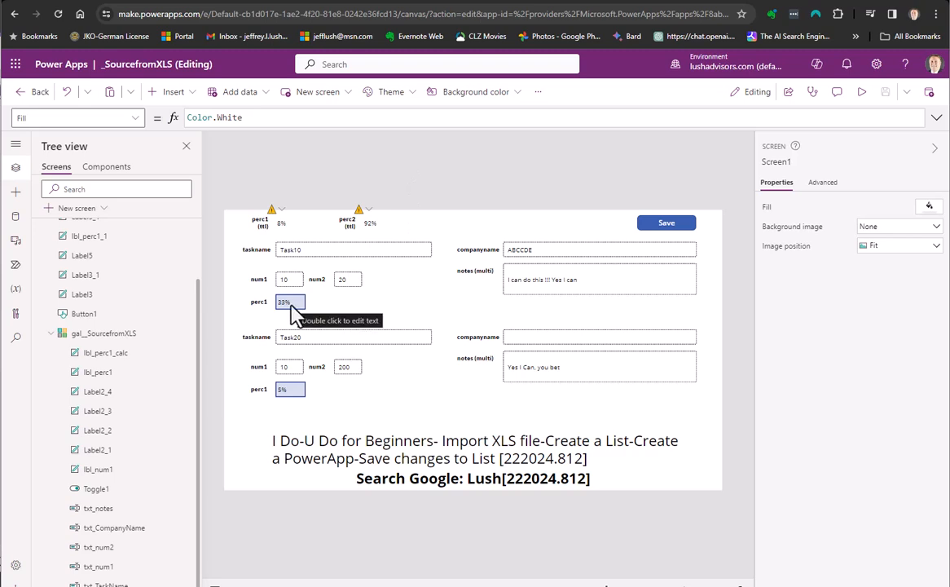
- Insert a text label in the gallery template beside the perc1 percentage, at about X 182, Y 159
left_click(127, 333)
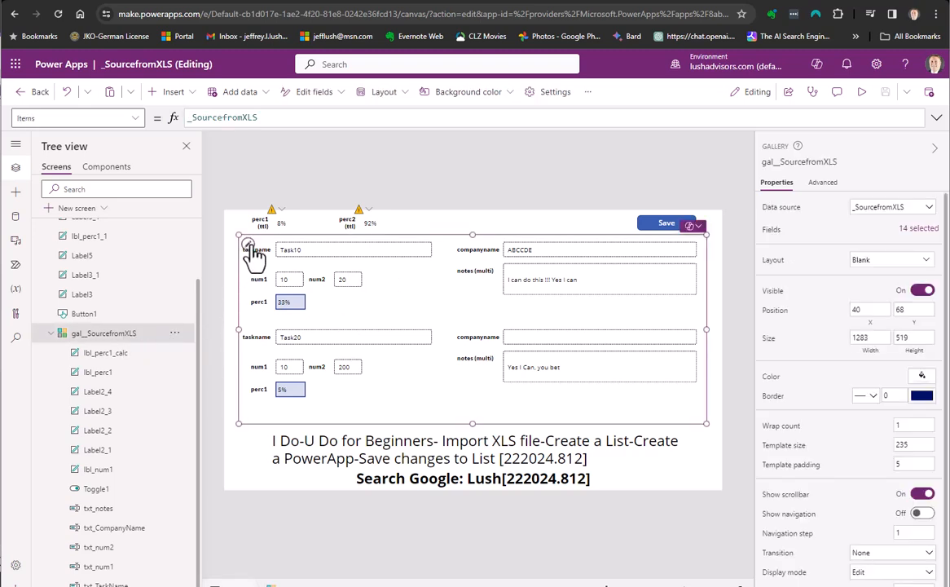
left_click(298, 303)
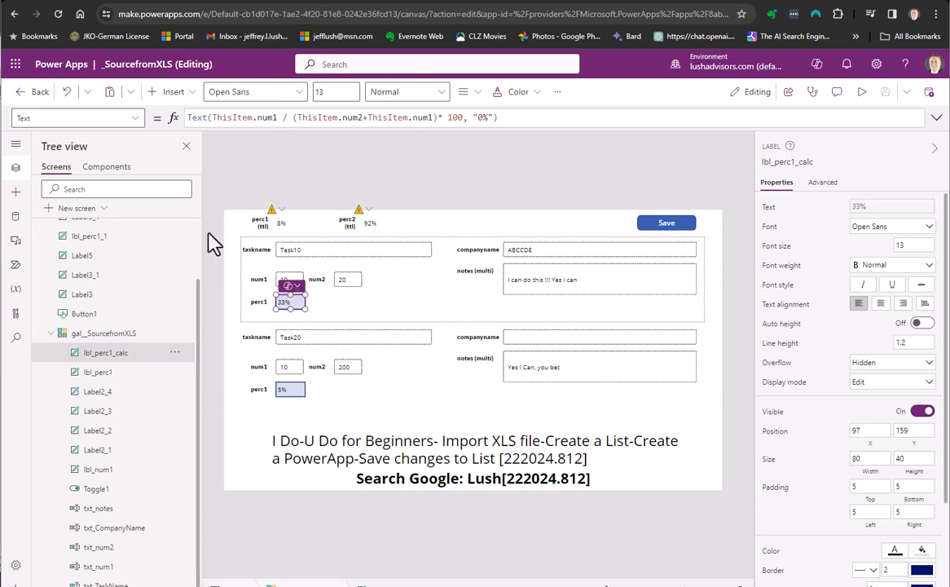
left_click(168, 92)
left_click(196, 173)
left_click_drag(275, 259, 334, 303)
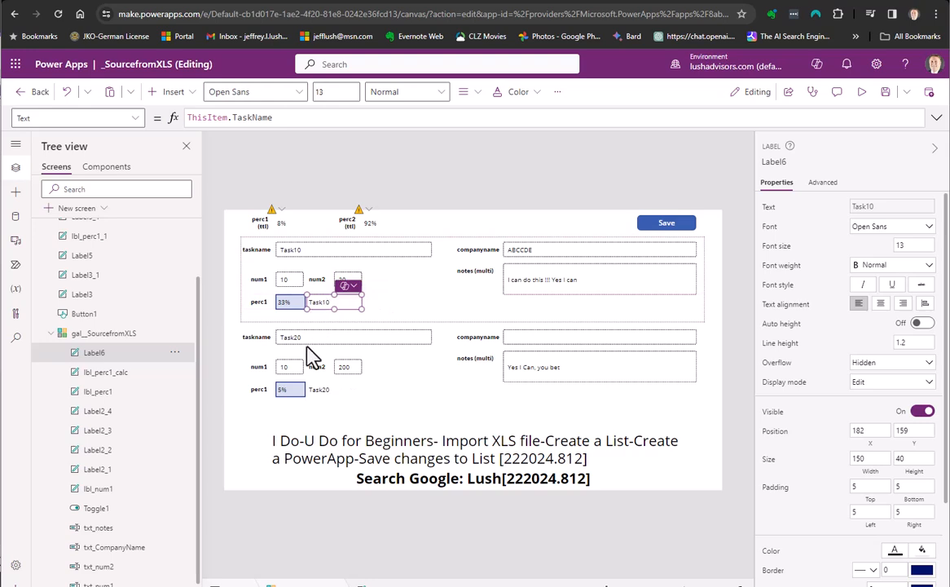
- Examine the perc1 percentage label's Text formula and delete the new text label beside it
left_click(285, 302)
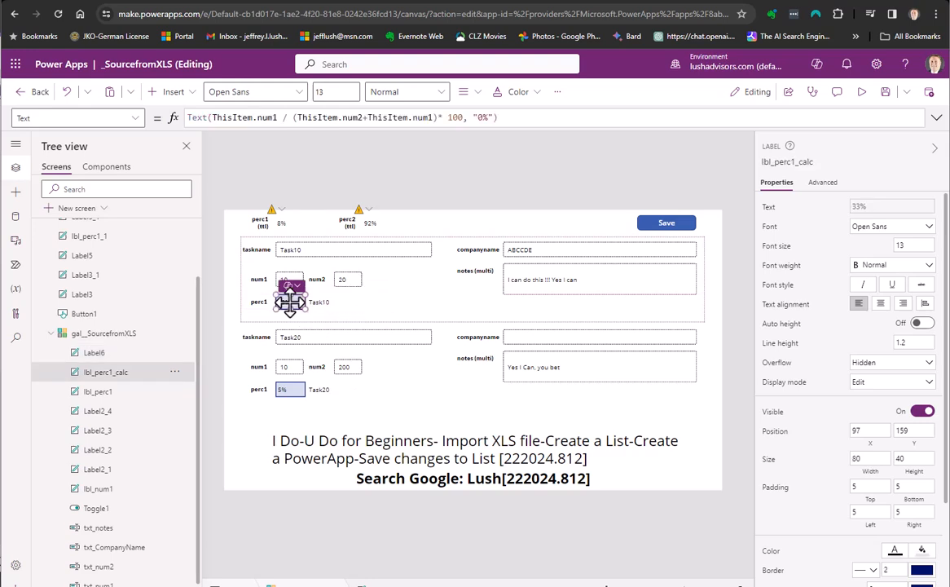
left_click_drag(501, 117, 155, 118)
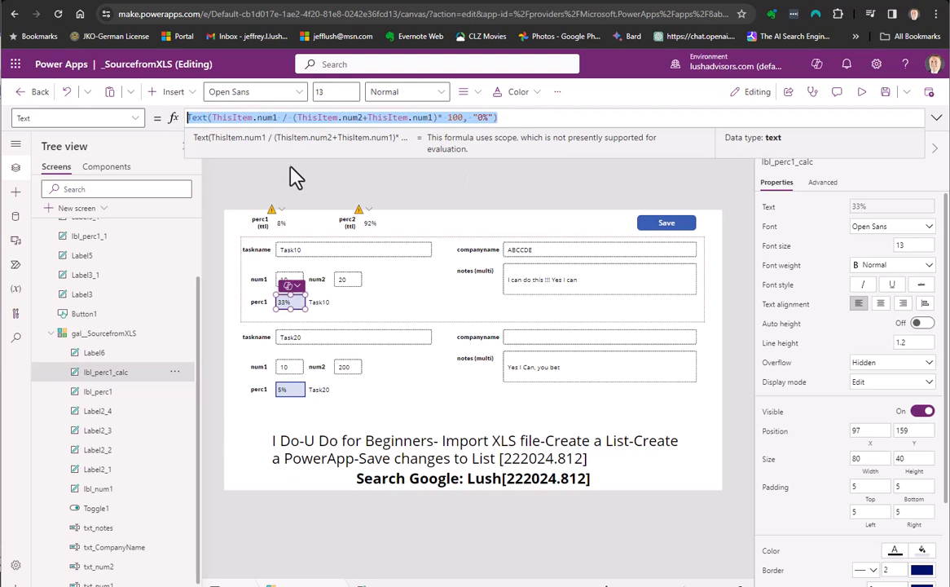
left_click(325, 303)
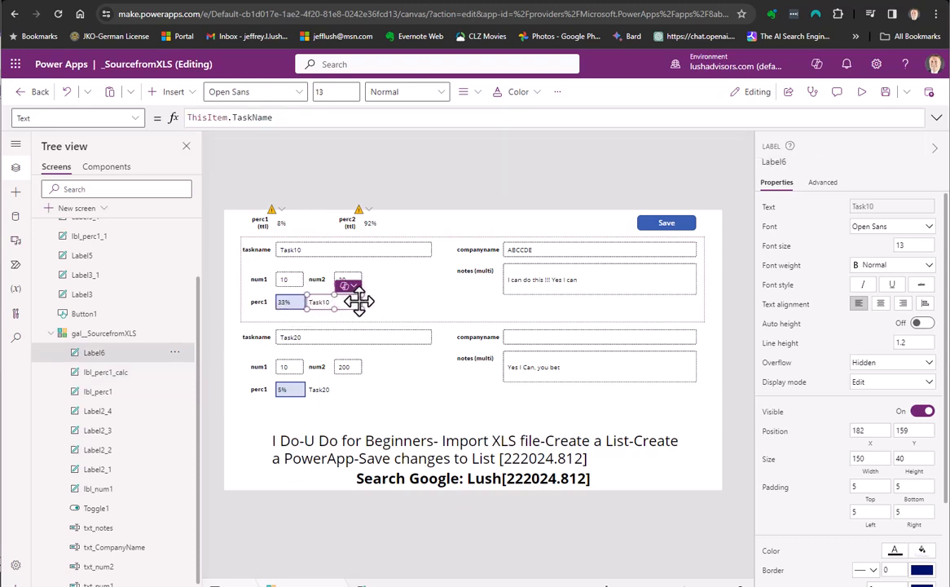
key("Delete")
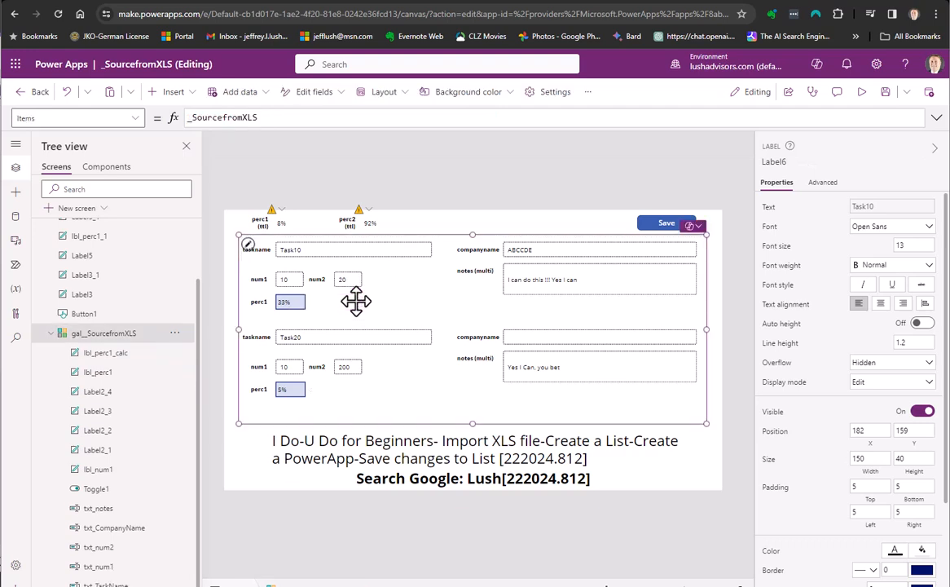
- Insert a text input in the gallery template beside the perc1 percentage, at about X 204, Y 159
left_click(247, 247)
left_click(171, 98)
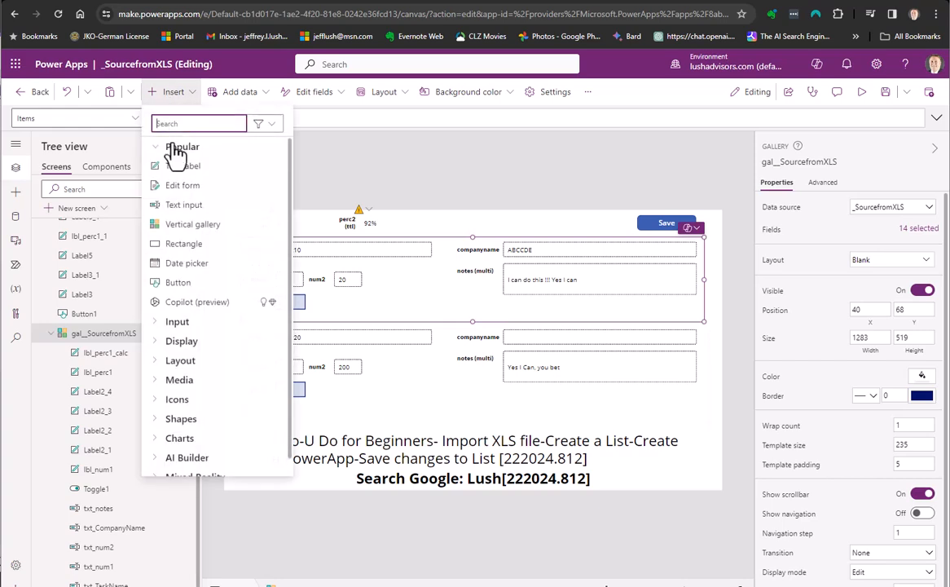
left_click(195, 210)
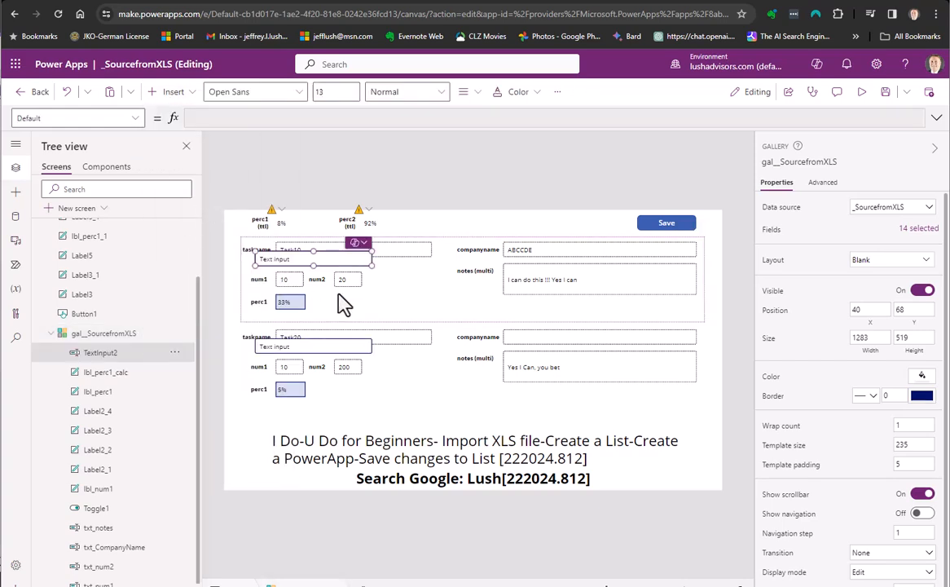
left_click_drag(296, 257, 360, 305)
left_click(290, 304)
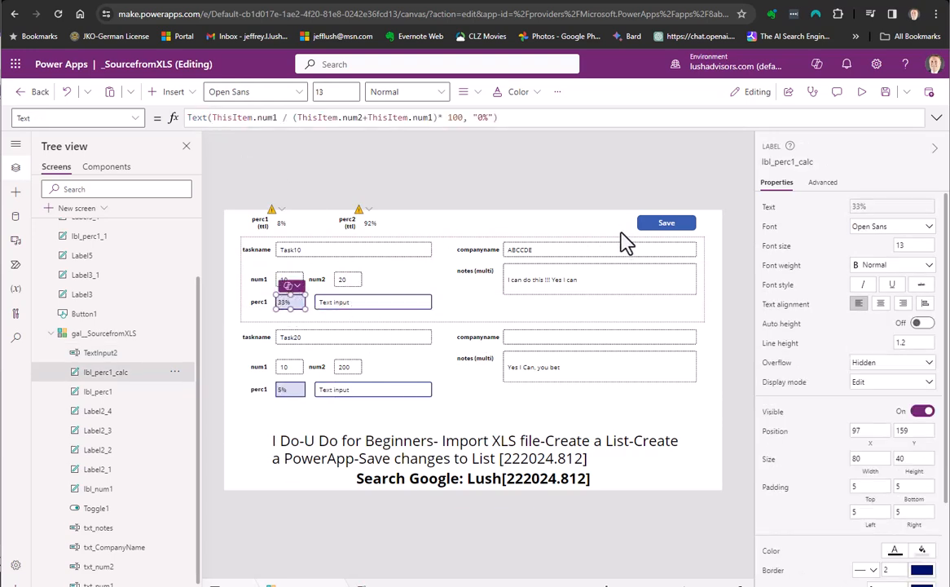
- Check the perc columns of the _SourcefromXLS list in SharePoint, and delete the new text input from the Power Apps gallery
left_click(357, 305)
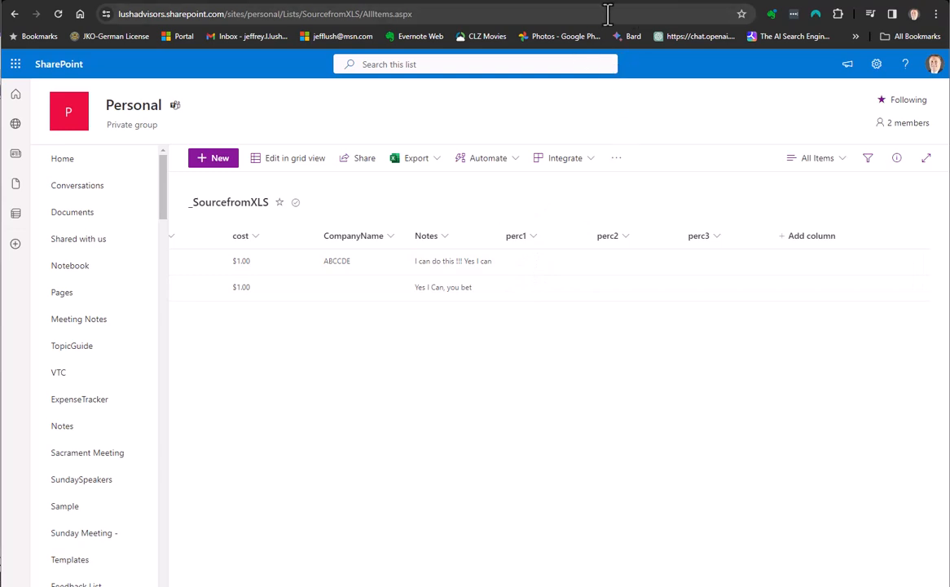
left_click(482, 1)
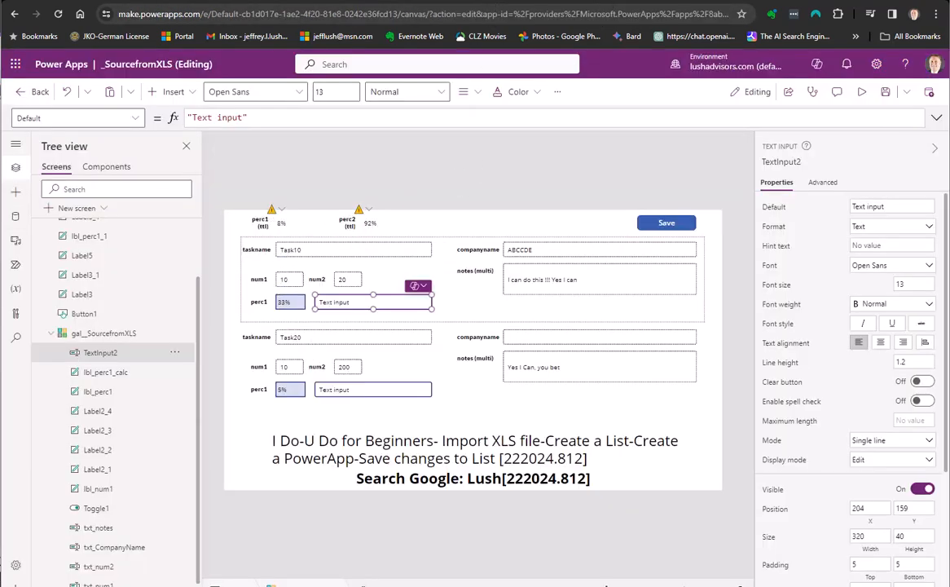
left_click(564, 2)
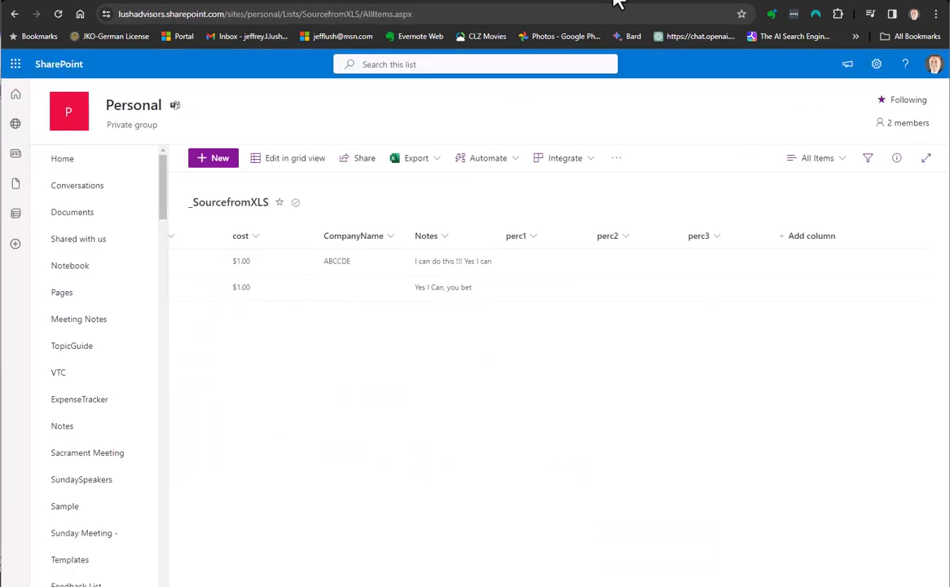
left_click(473, 3)
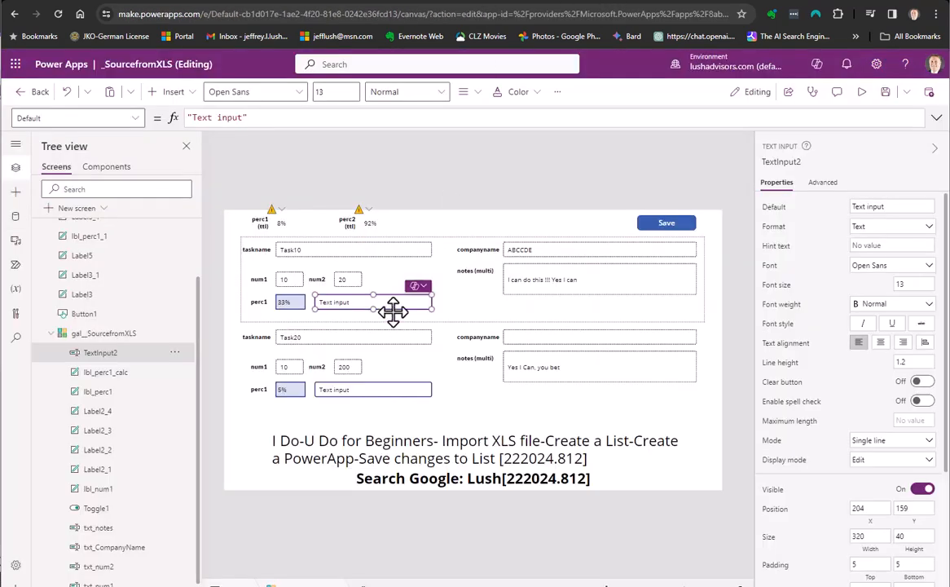
key("Delete")
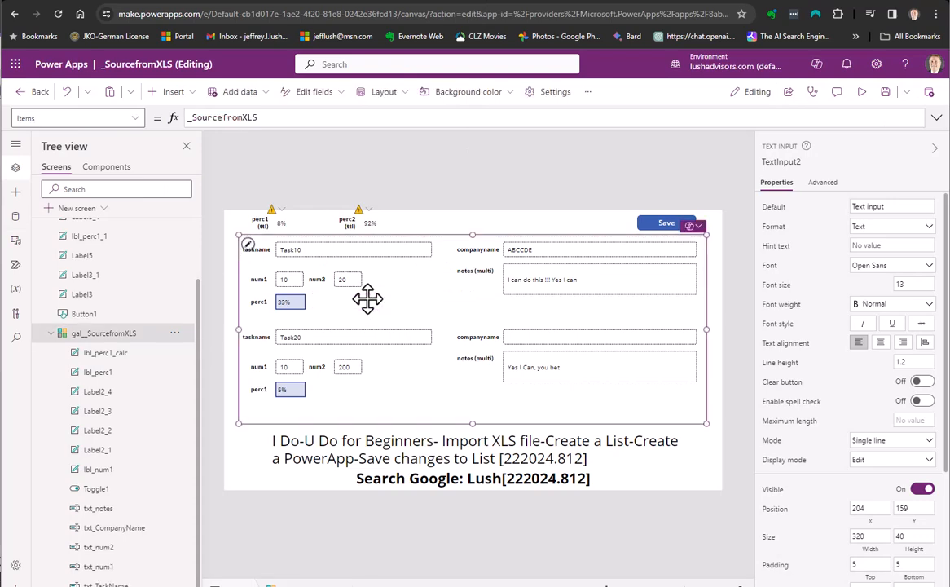